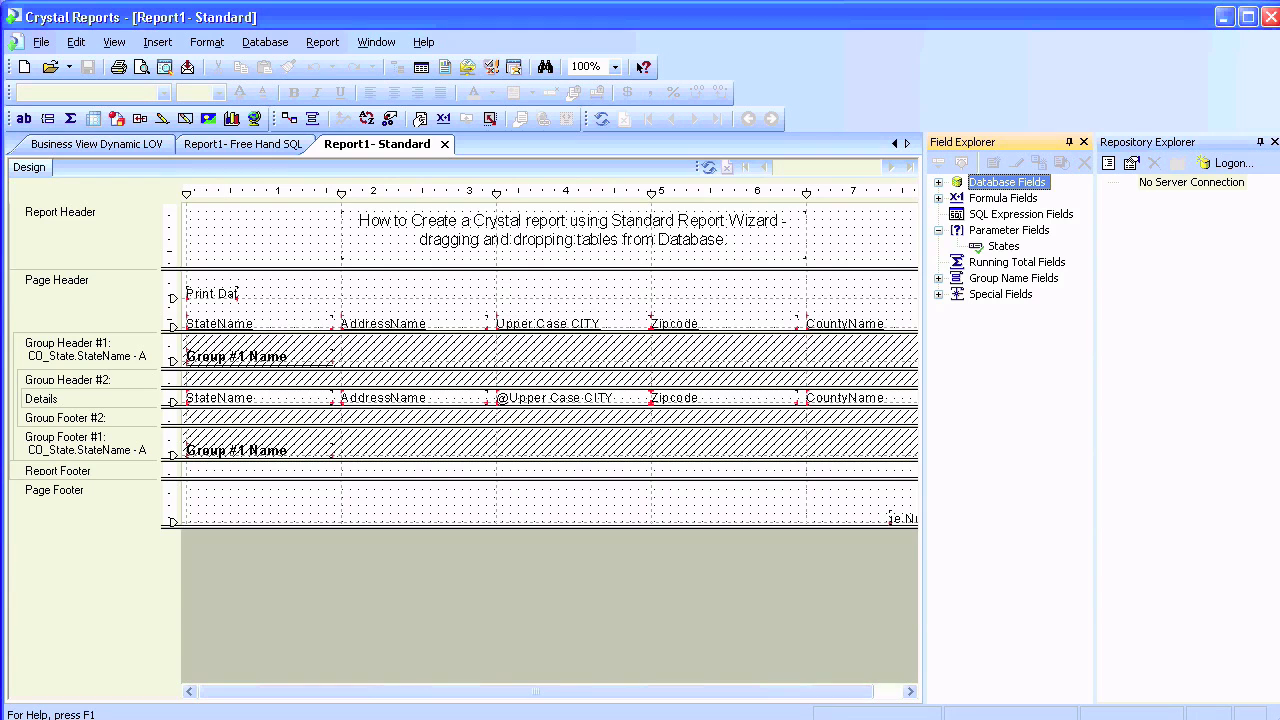
# Review the Standard report's table links in Database Expert and the settings of its States parameter
pyautogui.click(265, 42)
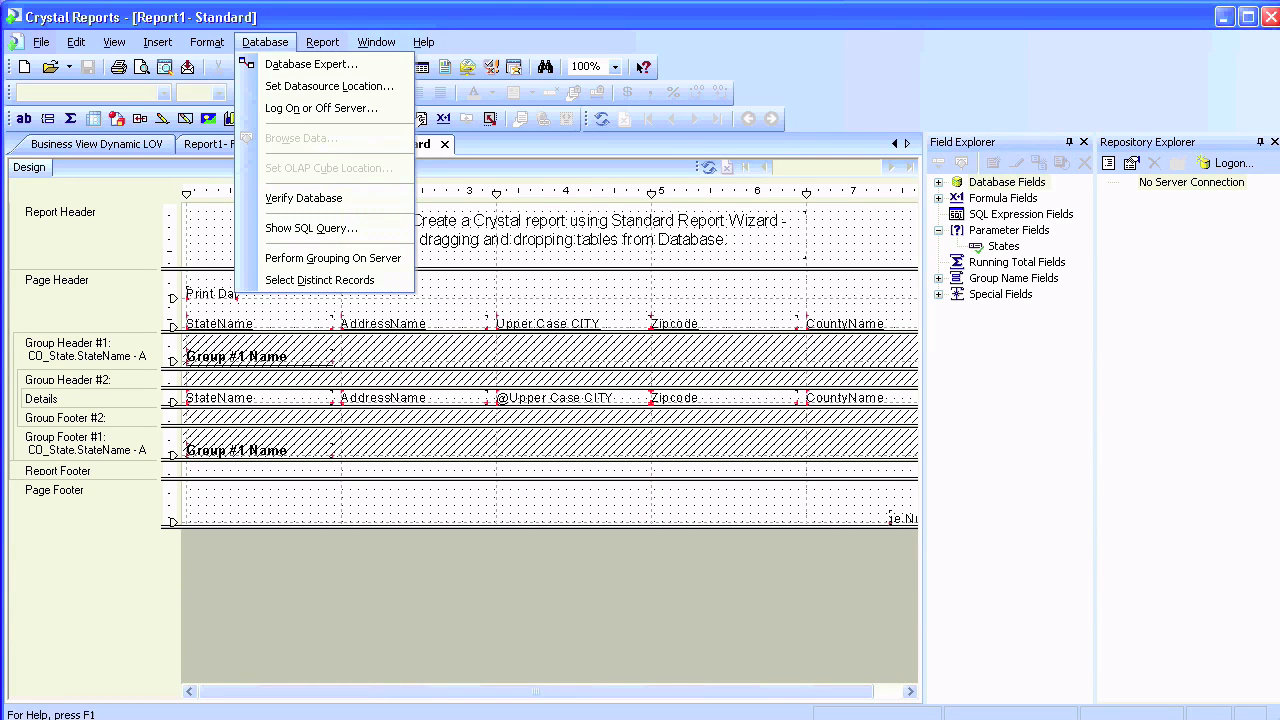
pyautogui.click(300, 63)
pyautogui.click(585, 137)
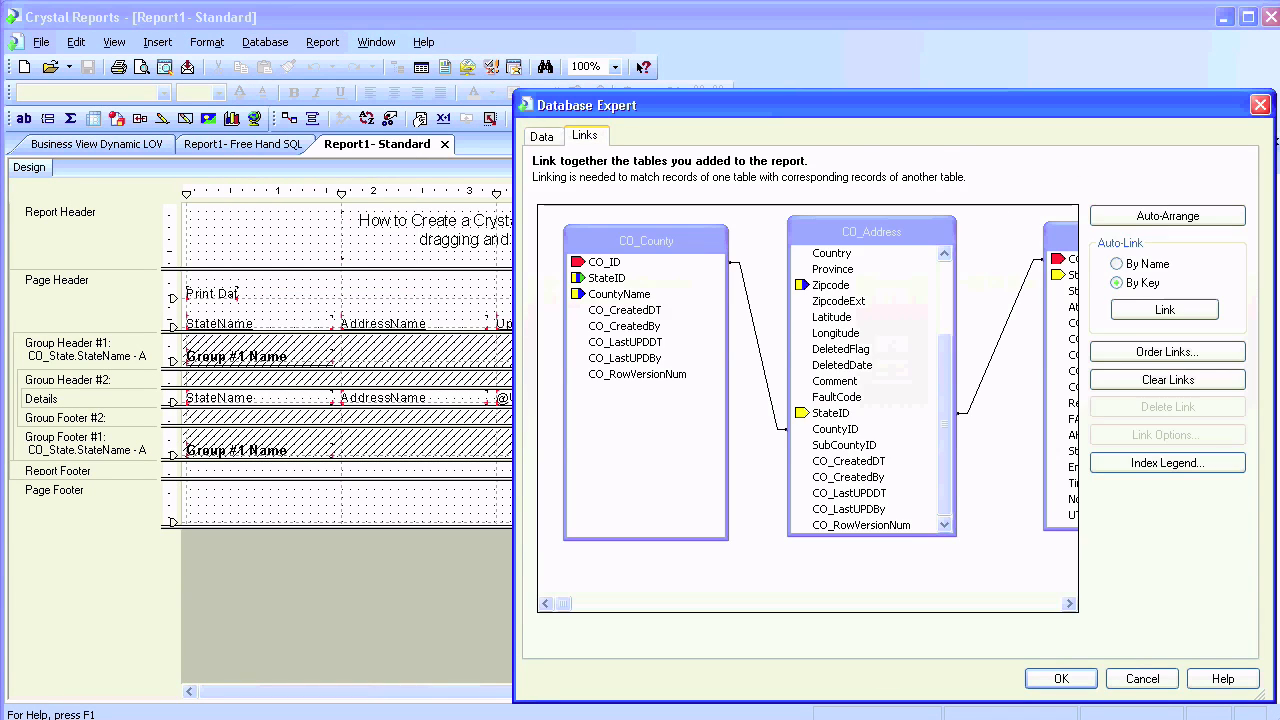
pyautogui.click(1061, 679)
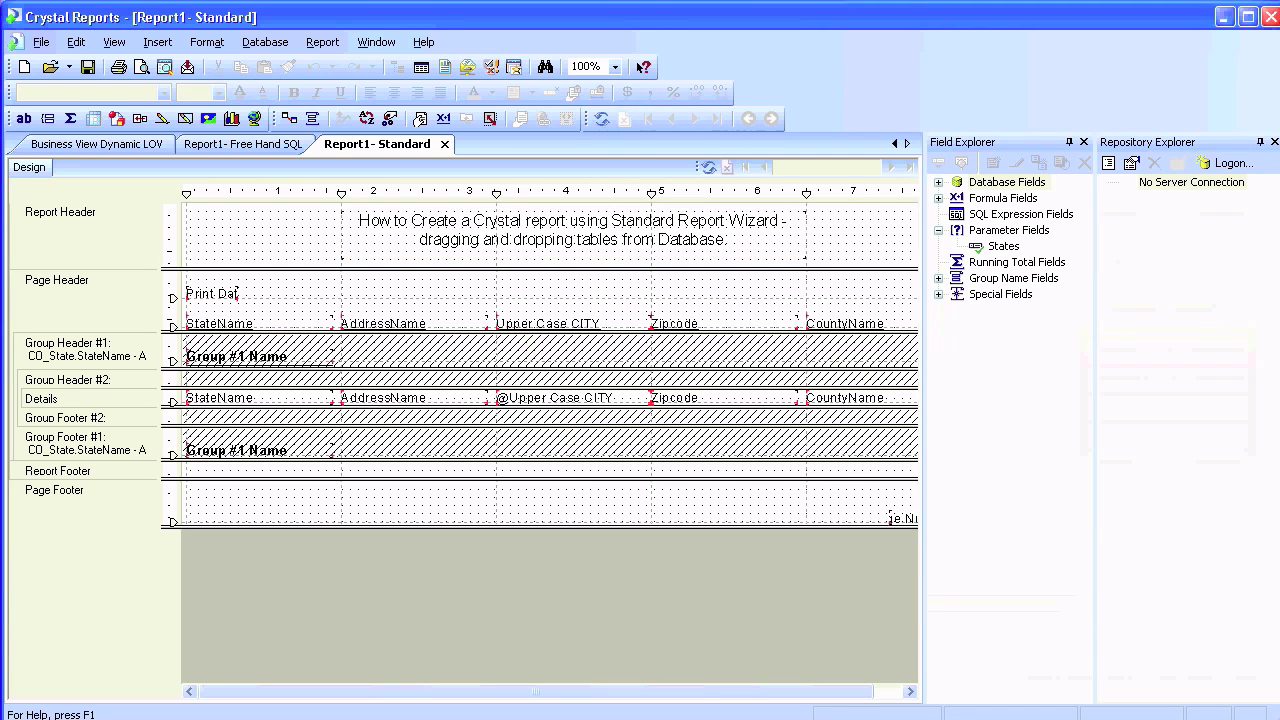
pyautogui.doubleClick(1003, 246)
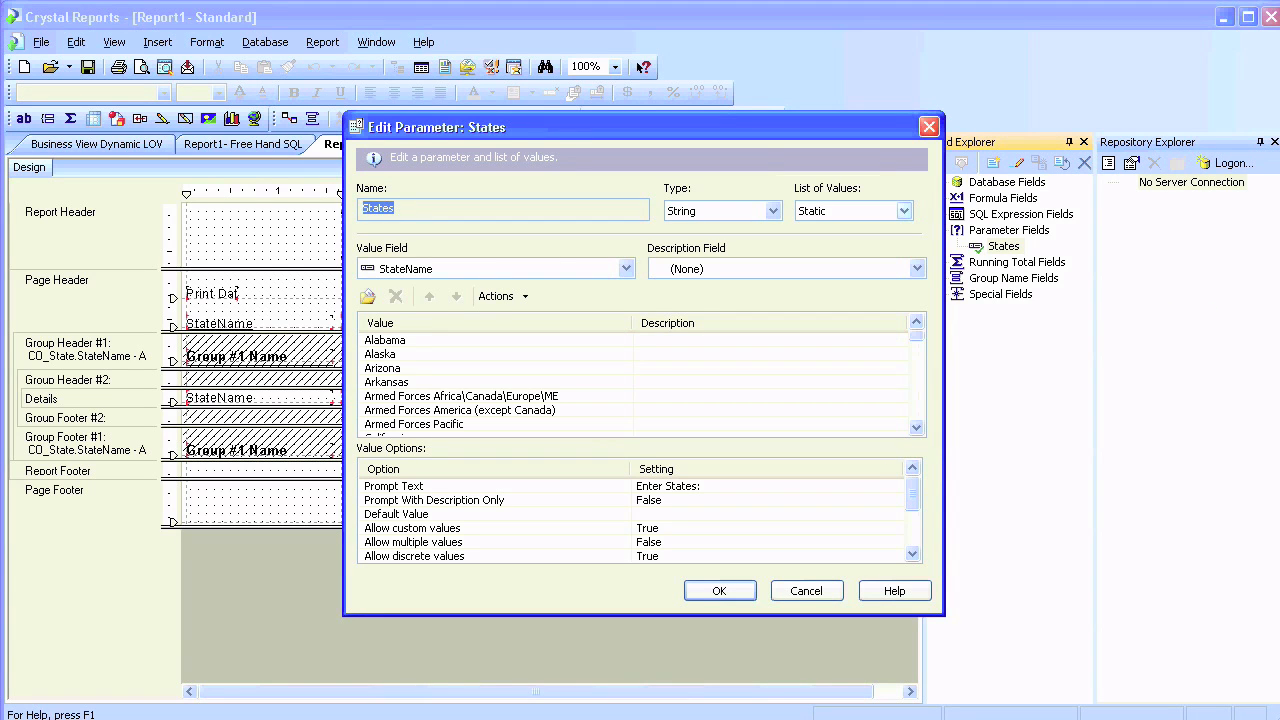
pyautogui.click(929, 126)
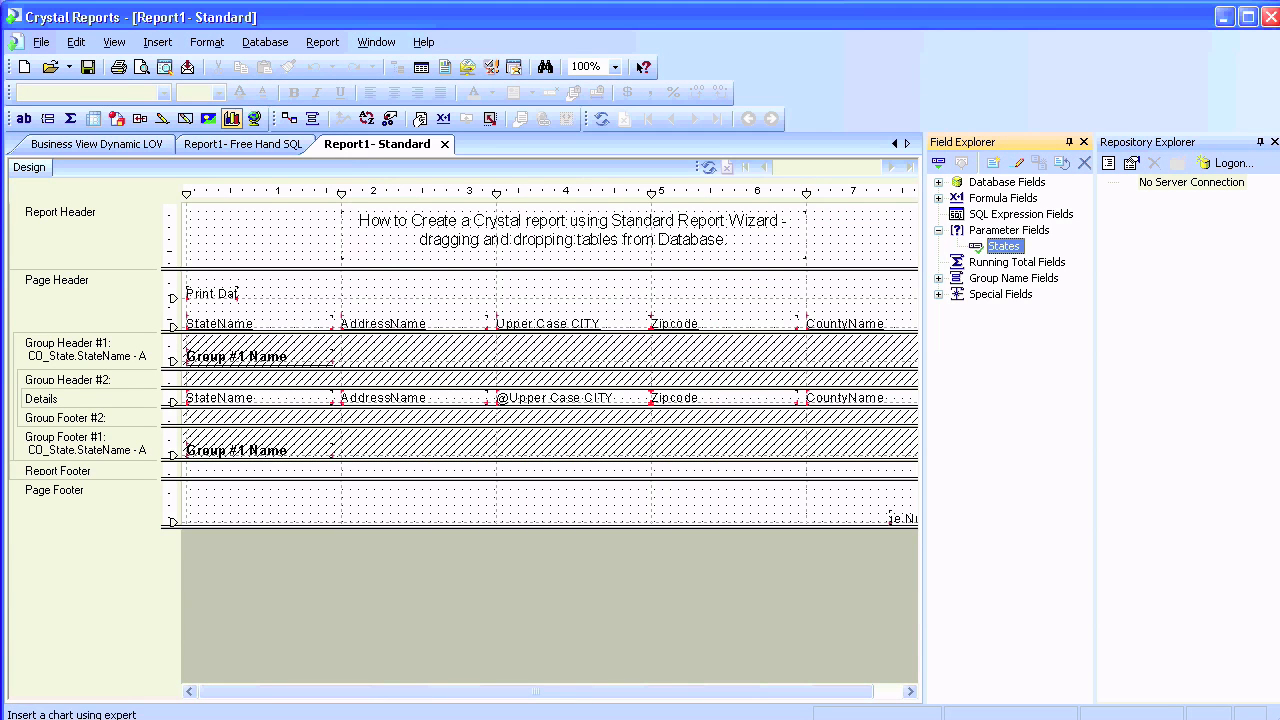
# Refresh the Standard report with a state picked from the States parameter's value list
pyautogui.press('F5')
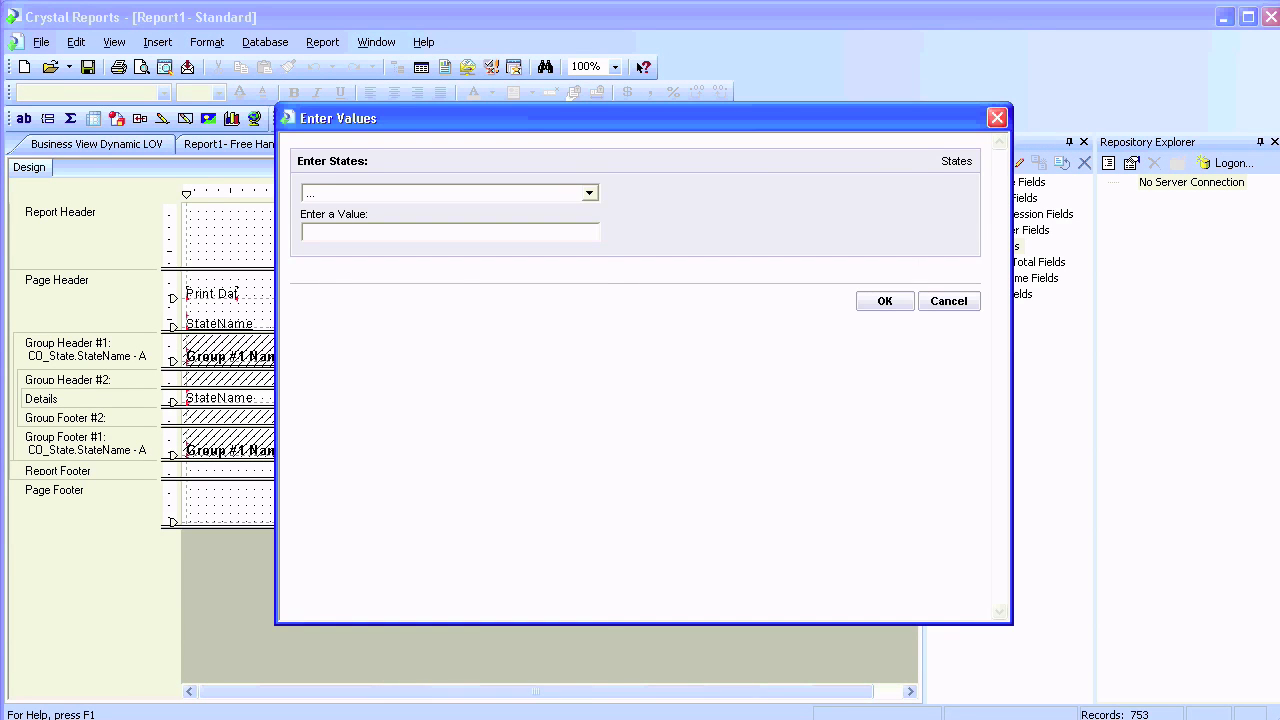
pyautogui.click(590, 193)
pyautogui.click(320, 239)
pyautogui.click(885, 301)
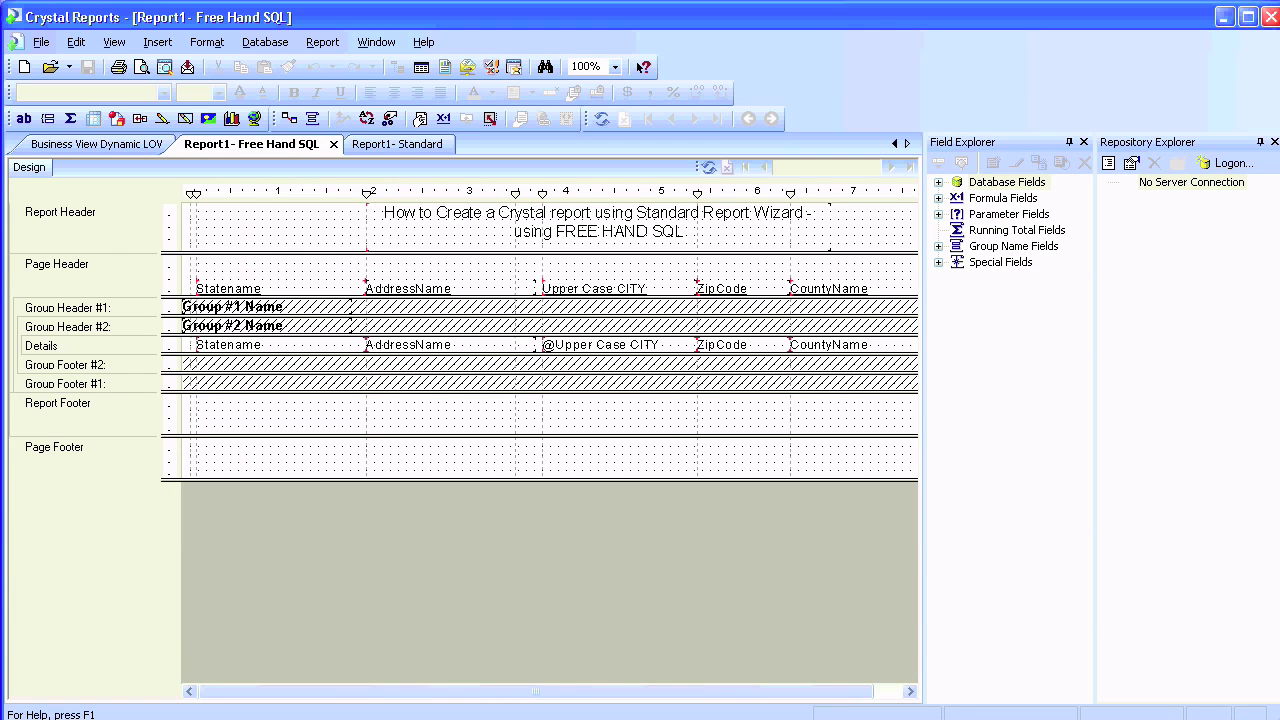
# Review the SQL command and its States parameter condition behind the Free Hand SQL report
pyautogui.hotkey('alt', 'd')
pyautogui.press('Down')
pyautogui.press('Return')
pyautogui.rightClick(1020, 252)
pyautogui.click(1068, 265)
pyautogui.click(693, 345)
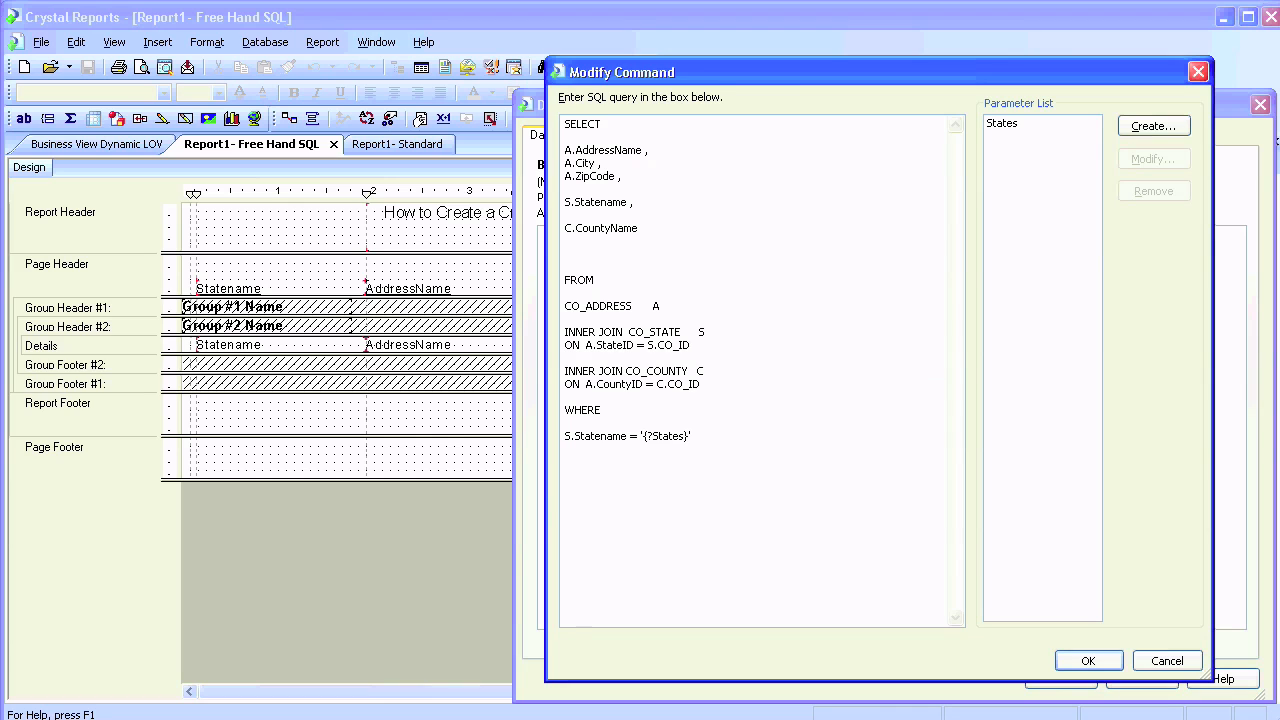
pyautogui.press('Escape')
pyautogui.press('Escape')
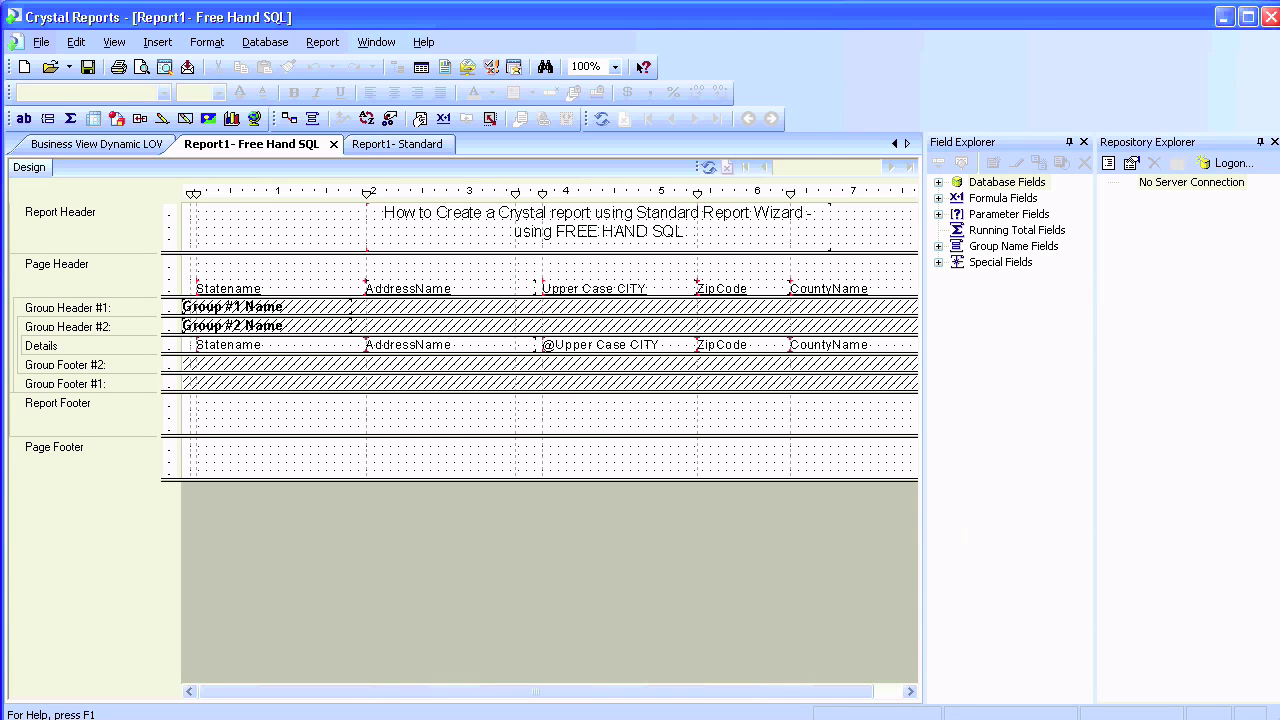
# Examine the States parameter's list of values and value options in the Free Hand SQL report
pyautogui.click(938, 214)
pyautogui.doubleClick(1003, 230)
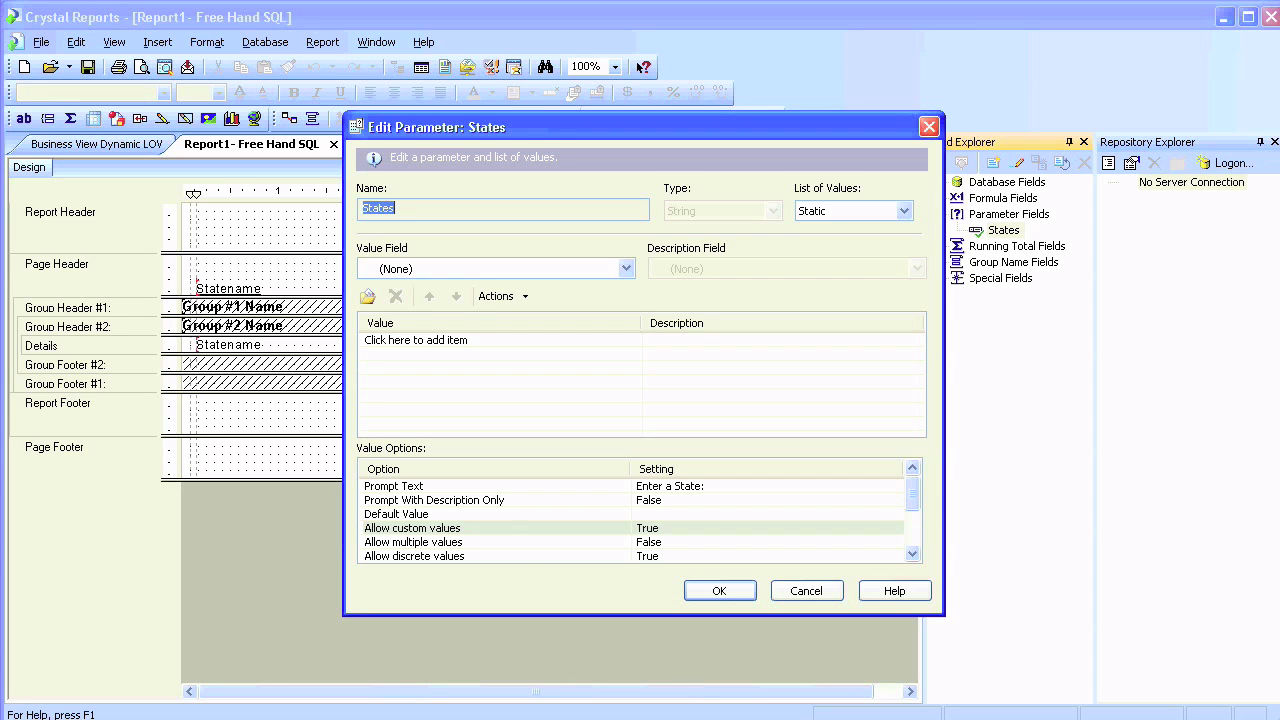
pyautogui.press('Escape')
# Refresh the Free Hand SQL report with Alaska as the States parameter value
pyautogui.click(709, 167)
pyautogui.write('Alaska')
pyautogui.press('Return')
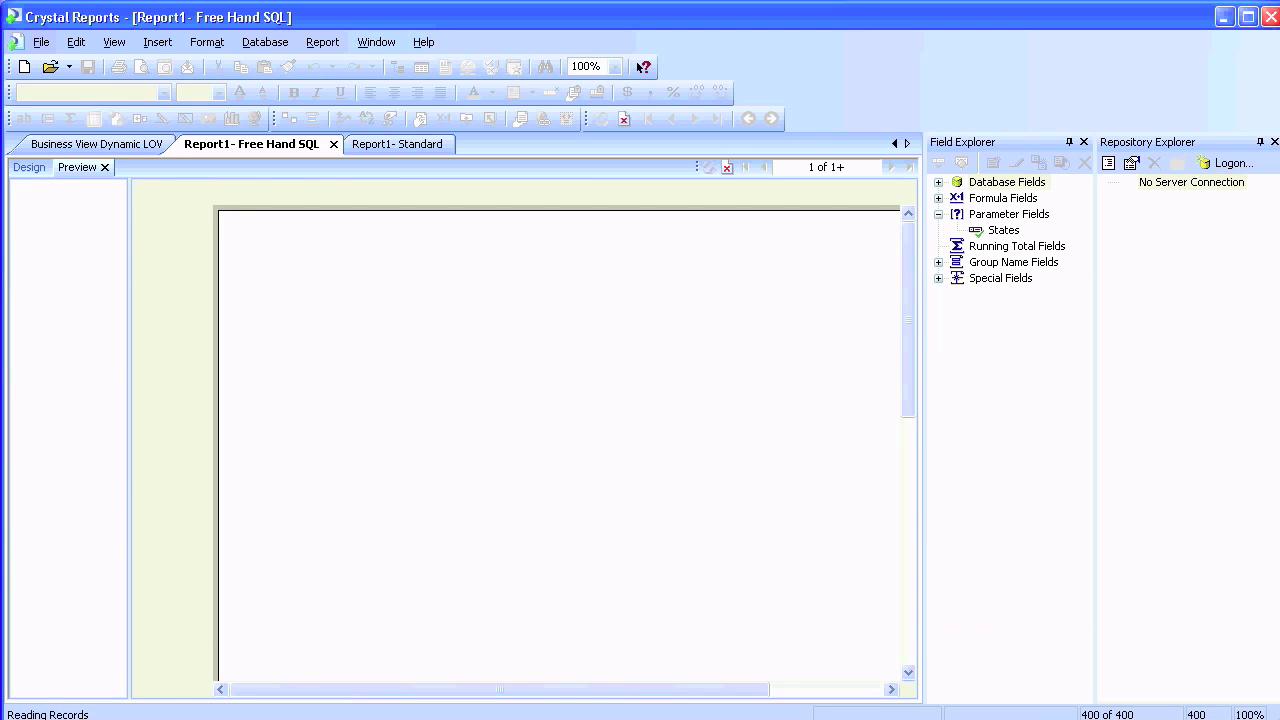
# Switch to the Business View Dynamic LOV report and select its report header title
pyautogui.hotkey('ctrl', 'Tab')
pyautogui.hotkey('ctrl', 'Tab')
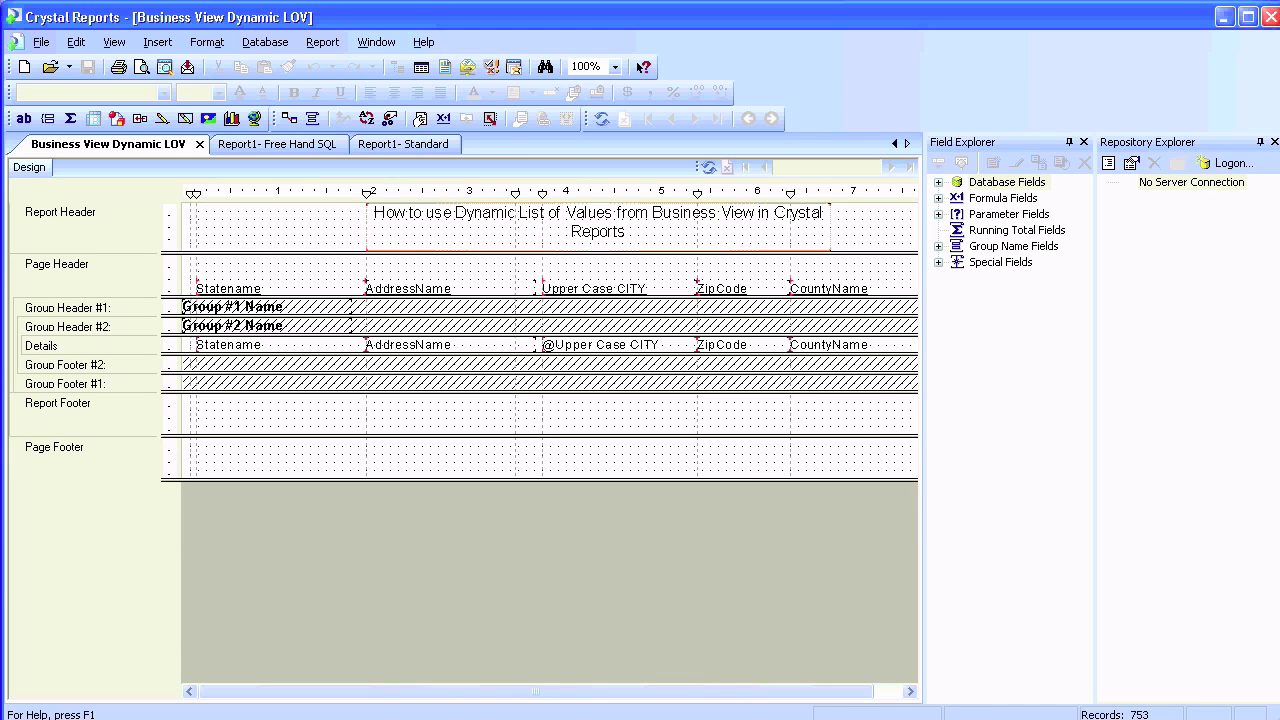
pyautogui.click(598, 222)
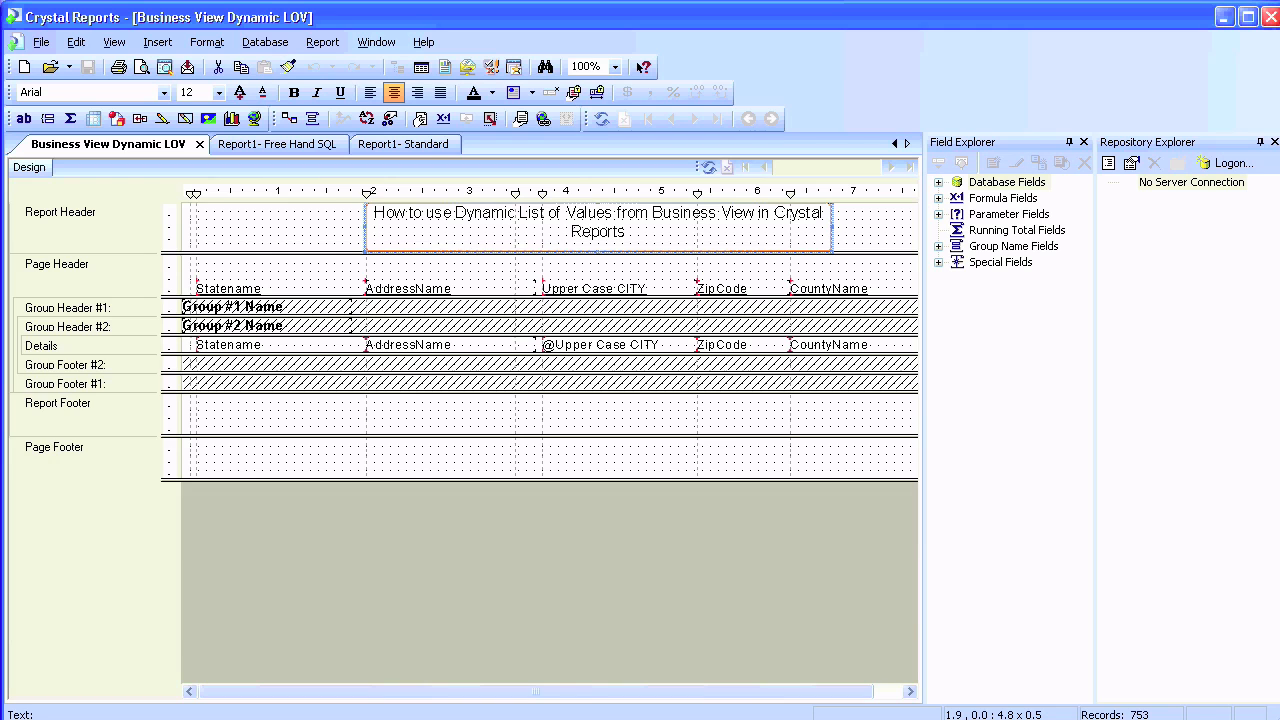
pyautogui.doubleClick(598, 222)
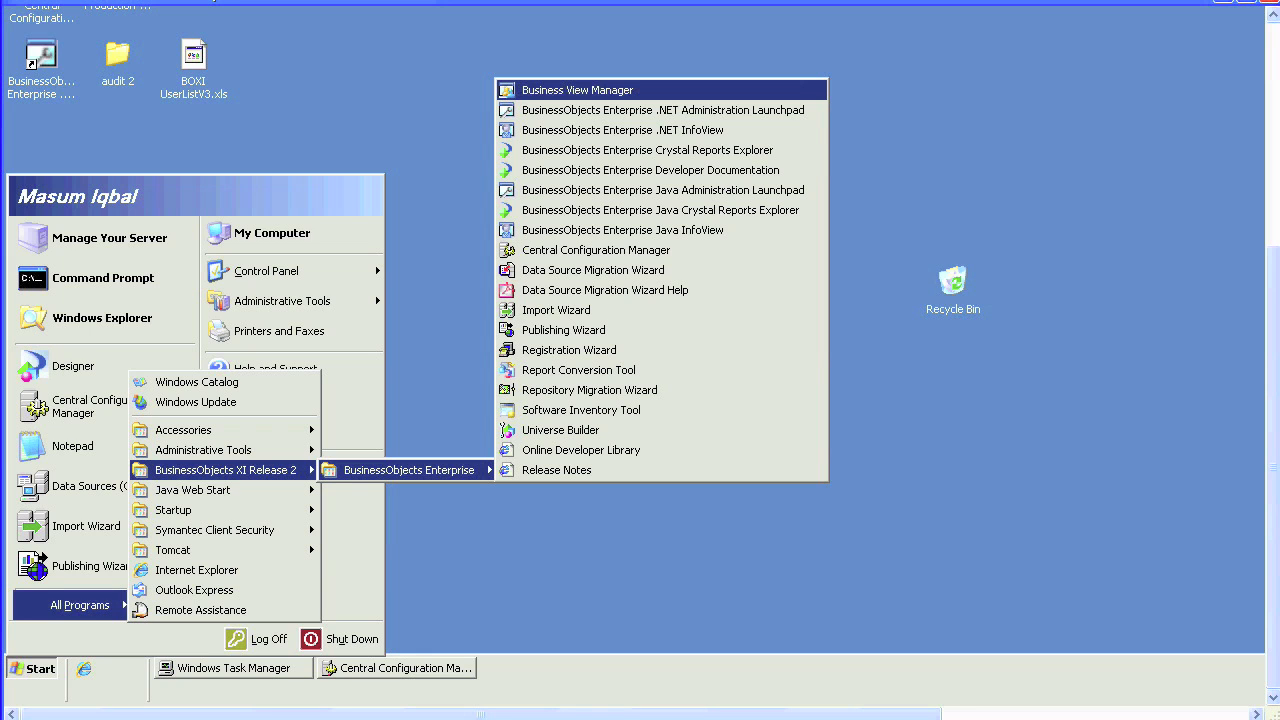
# Start Business View Manager and create a Data Connection to the ODBC data source FALCOND_U
pyautogui.click(577, 90)
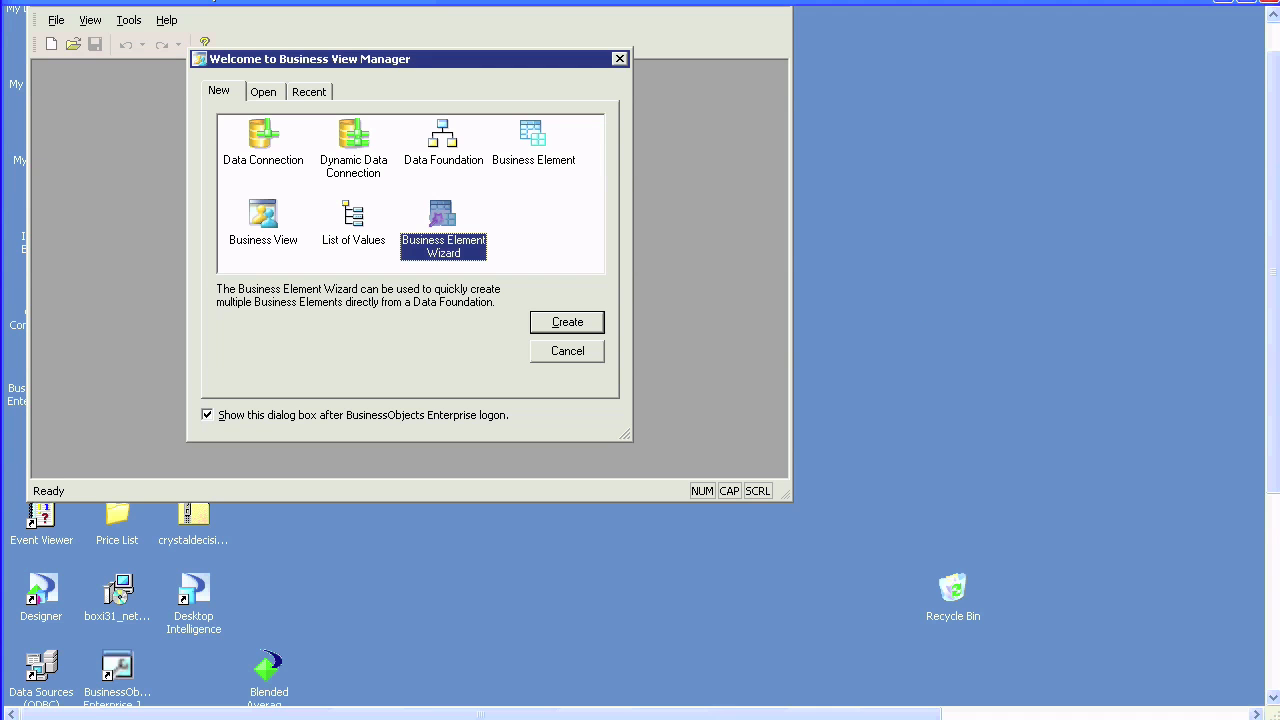
pyautogui.click(353, 240)
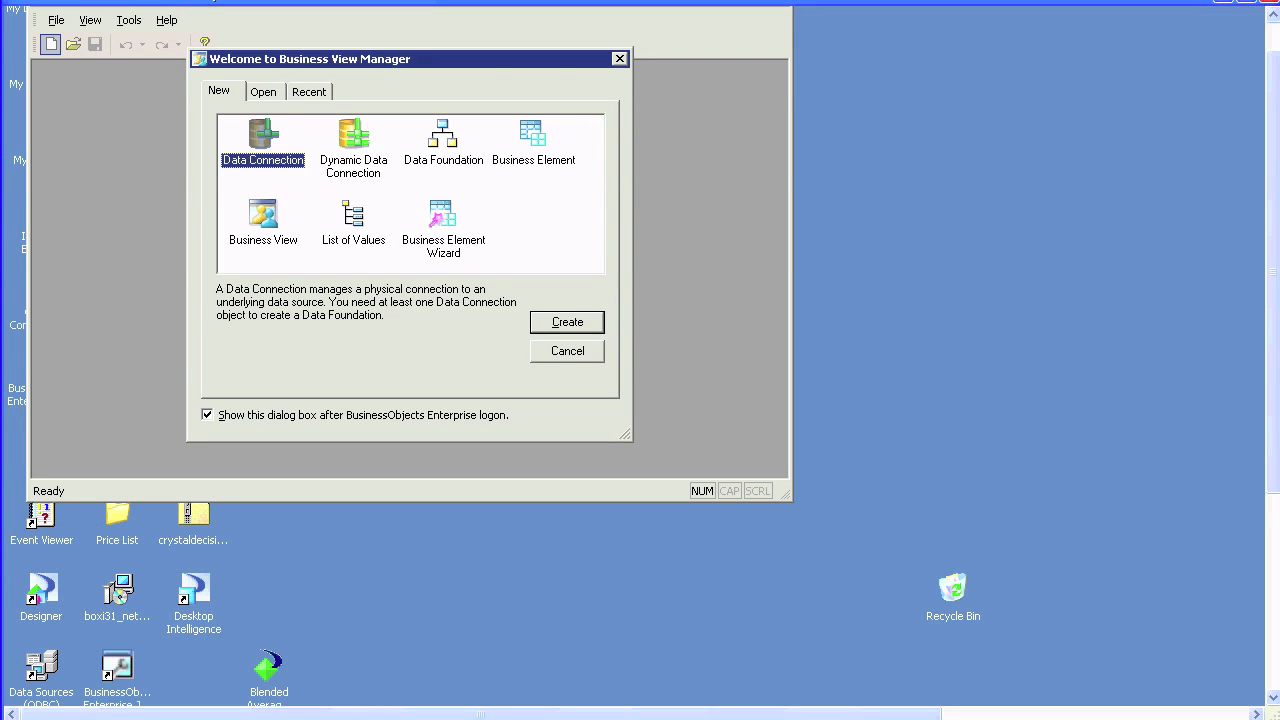
pyautogui.press('Return')
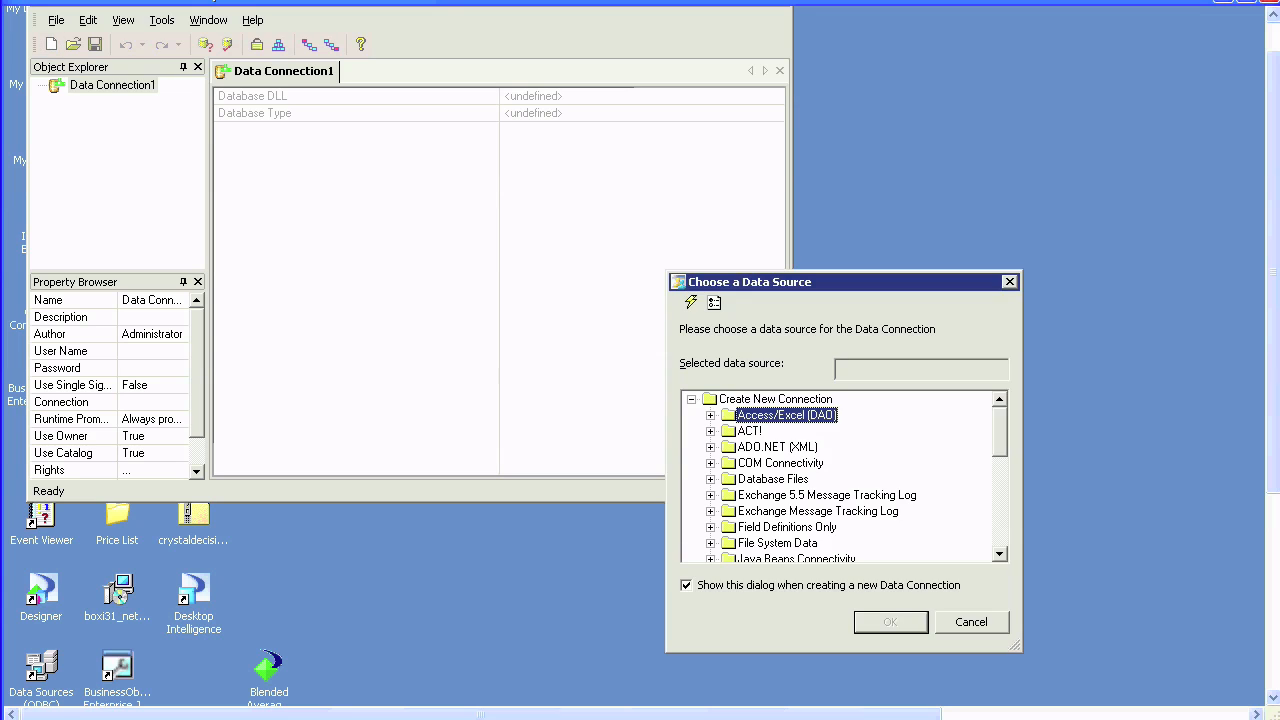
pyautogui.press('o')
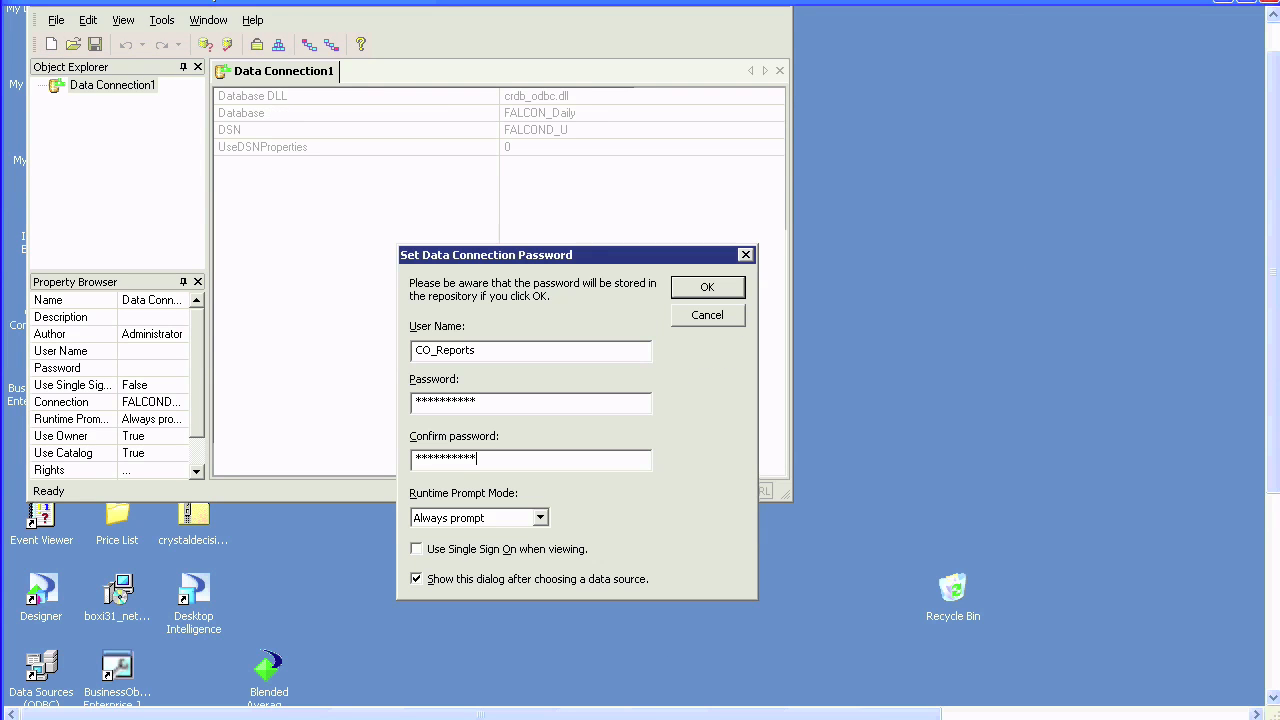
# Set the data connection's runtime prompt mode to Never prompt and accept its password settings
pyautogui.hotkey('alt', 'Down')
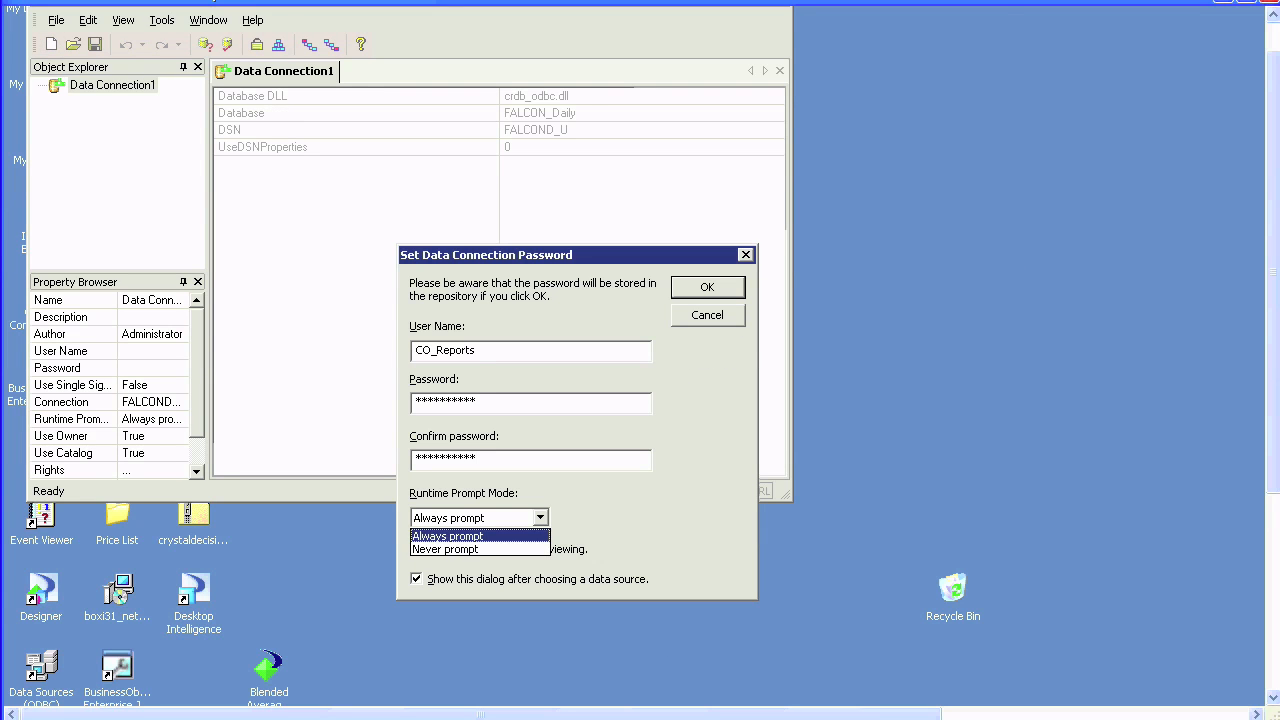
pyautogui.press('Down')
pyautogui.press('Return')
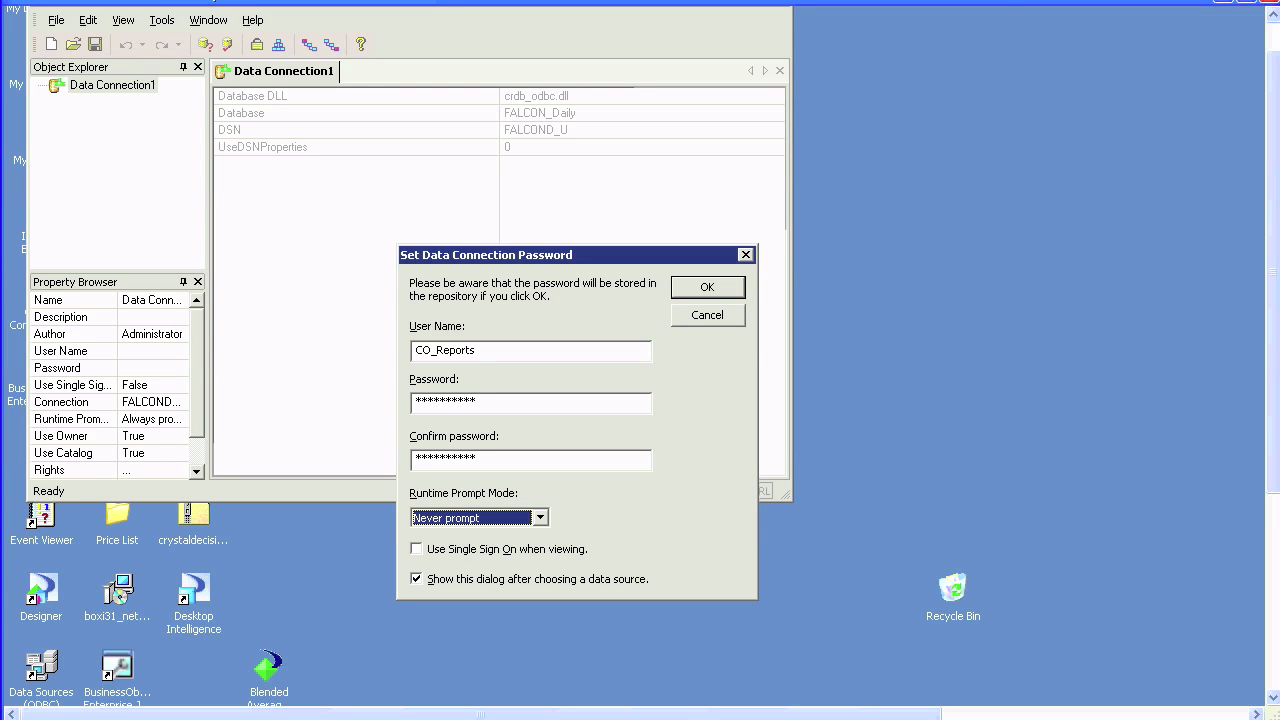
pyautogui.press('Tab')
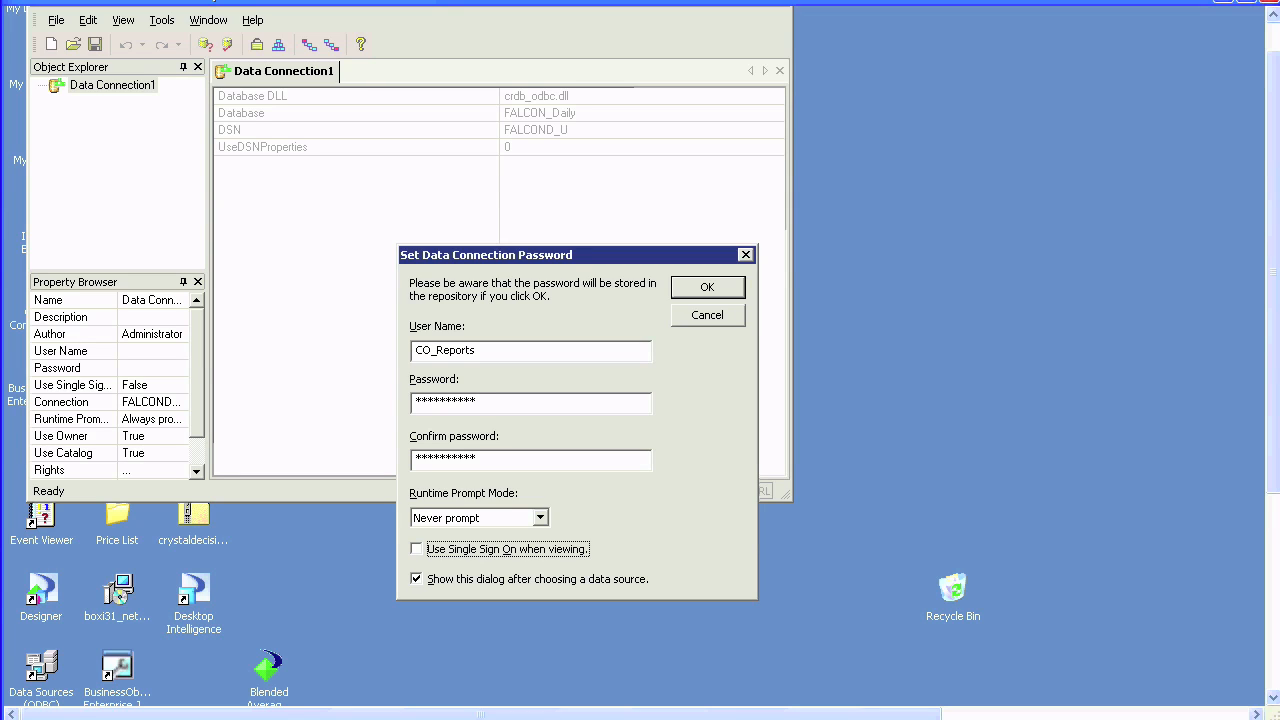
pyautogui.press('Return')
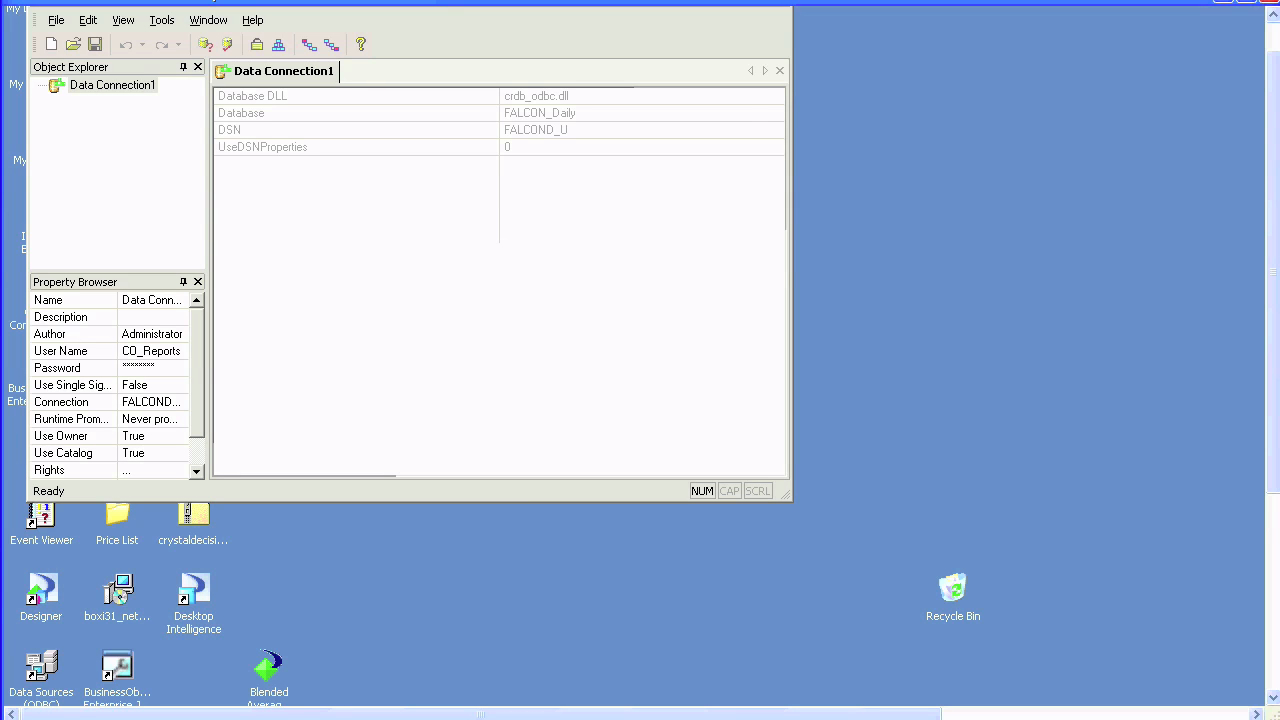
# Save the data connection as "State & County: DC" in the Dyanimic LOVs folder
pyautogui.click(94, 44)
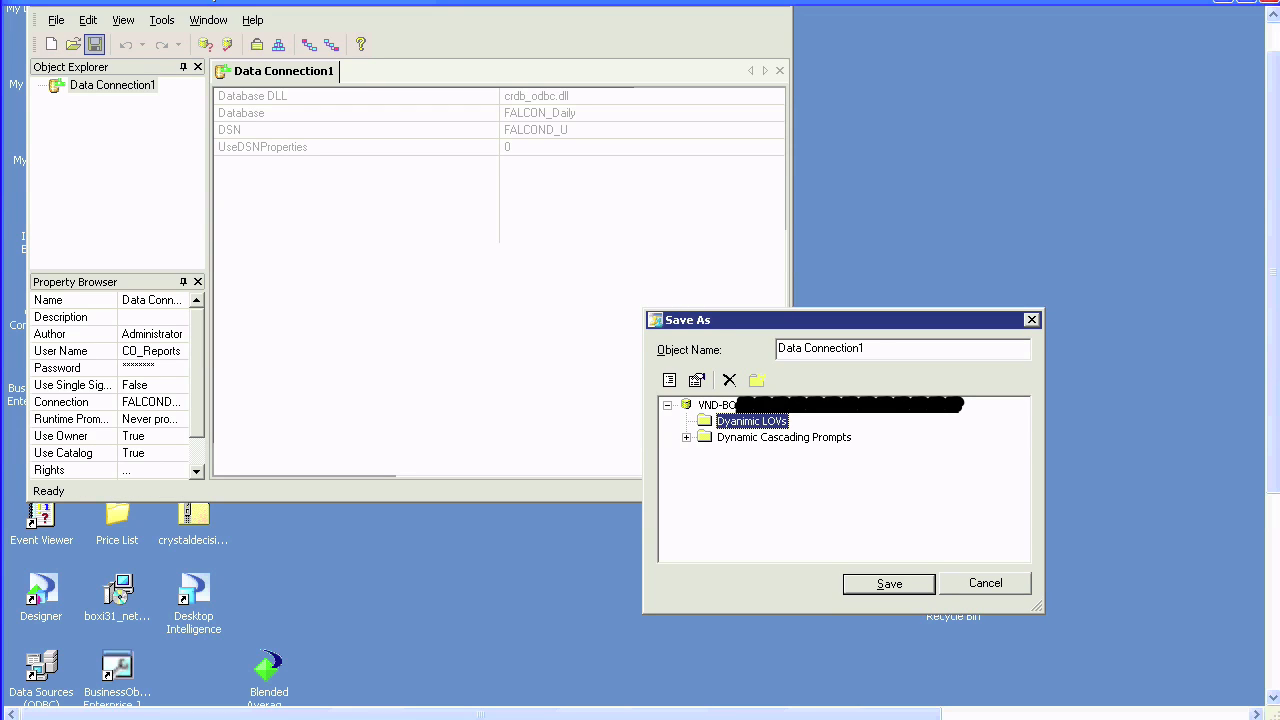
pyautogui.moveTo(868, 348); pyautogui.dragTo(778, 348)
pyautogui.write('State & County: DC')
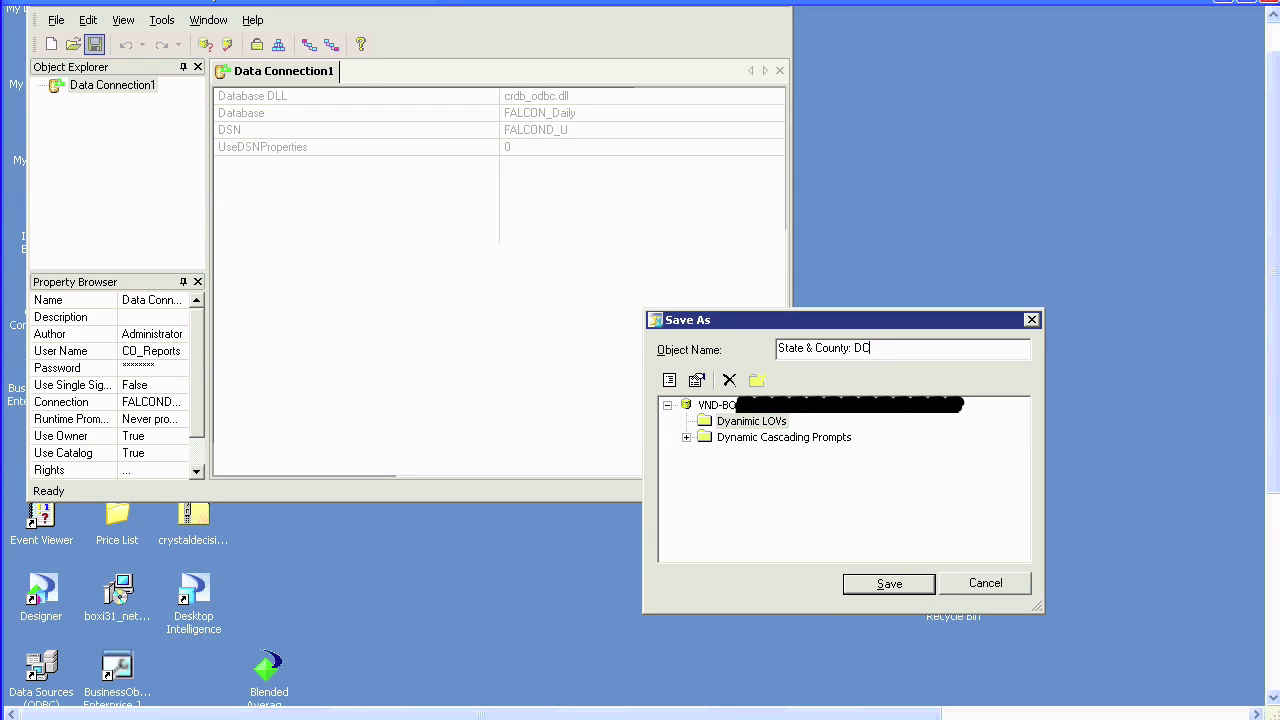
pyautogui.press('Return')
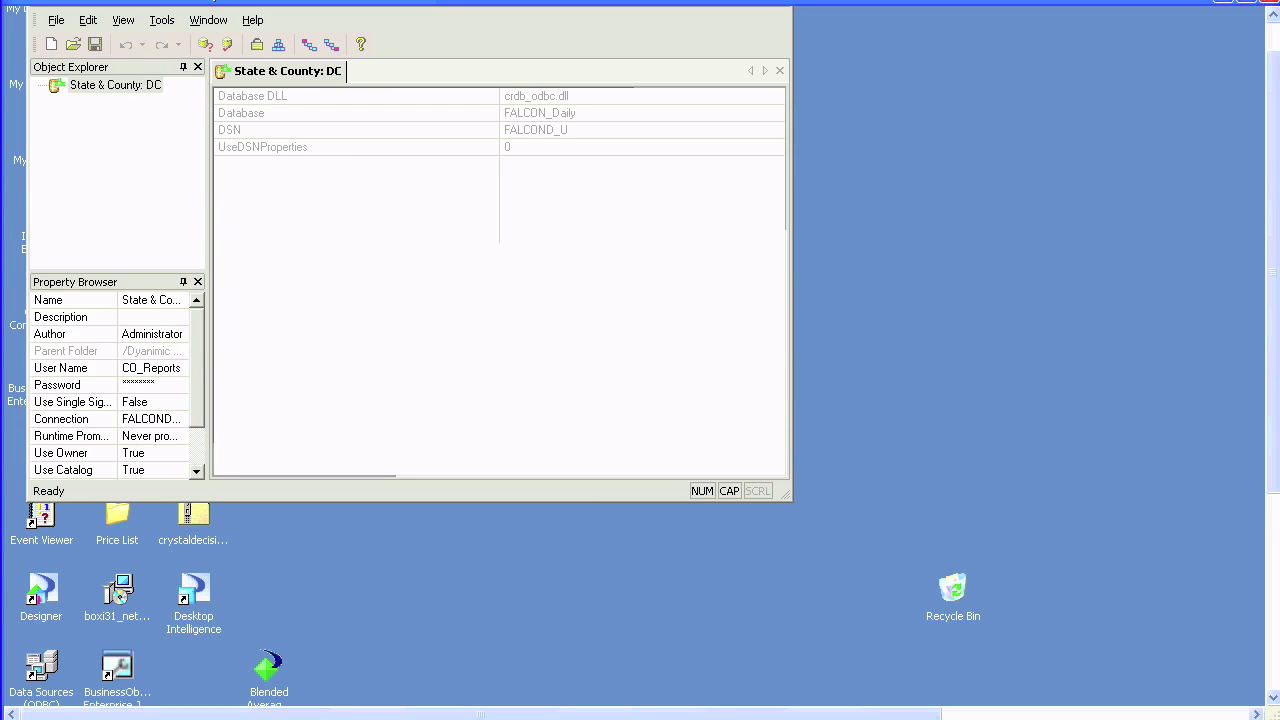
# Create a Data Foundation based on the "State & County: DC" data connection
pyautogui.click(51, 44)
pyautogui.click(263, 142)
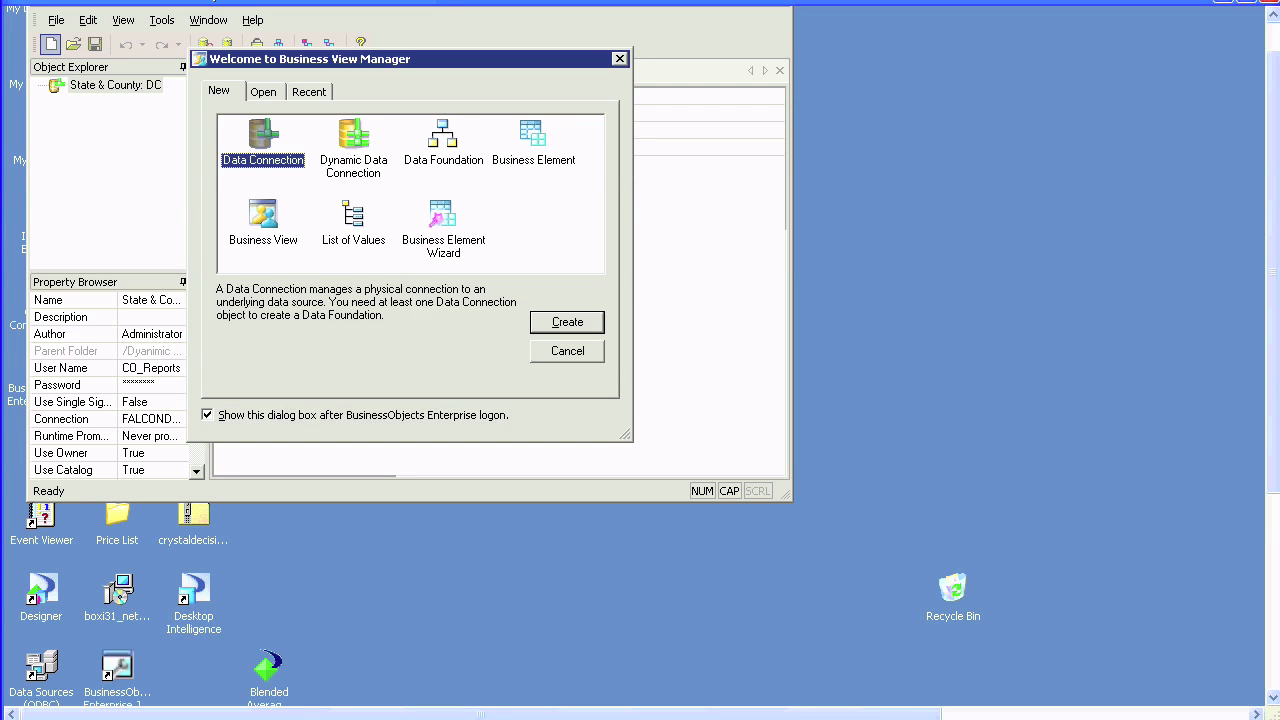
pyautogui.click(443, 142)
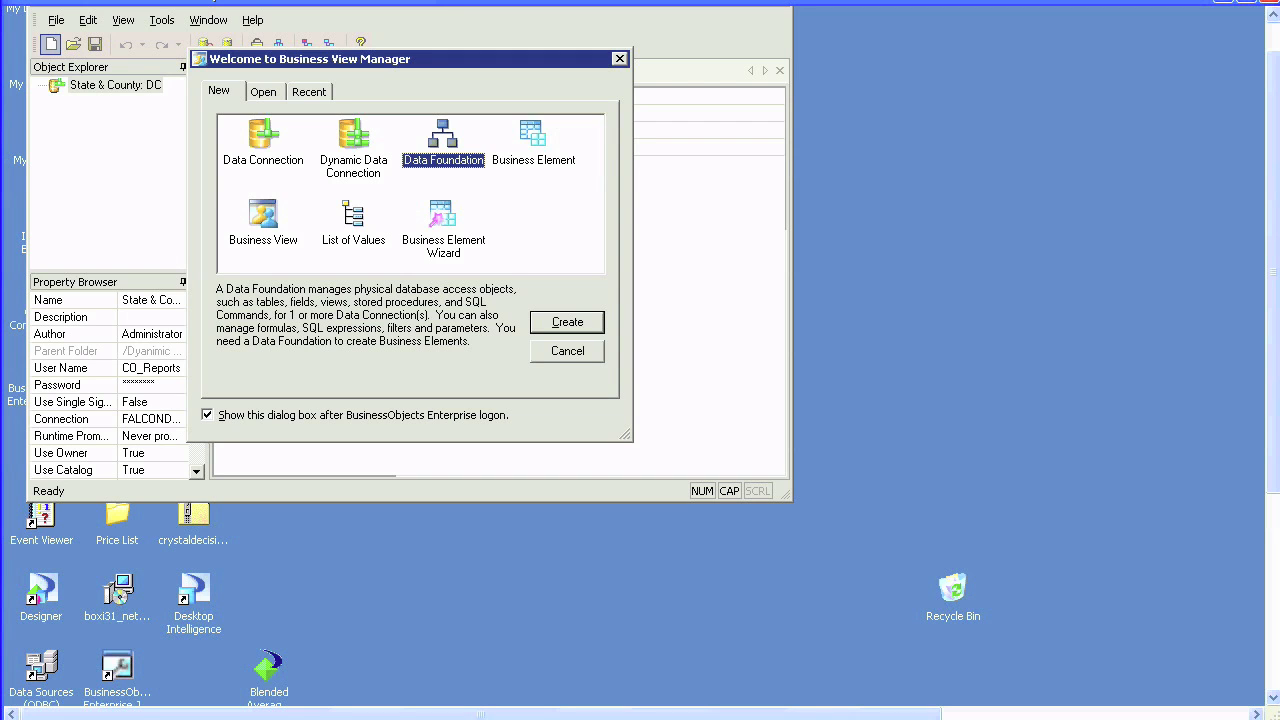
pyautogui.press('Return')
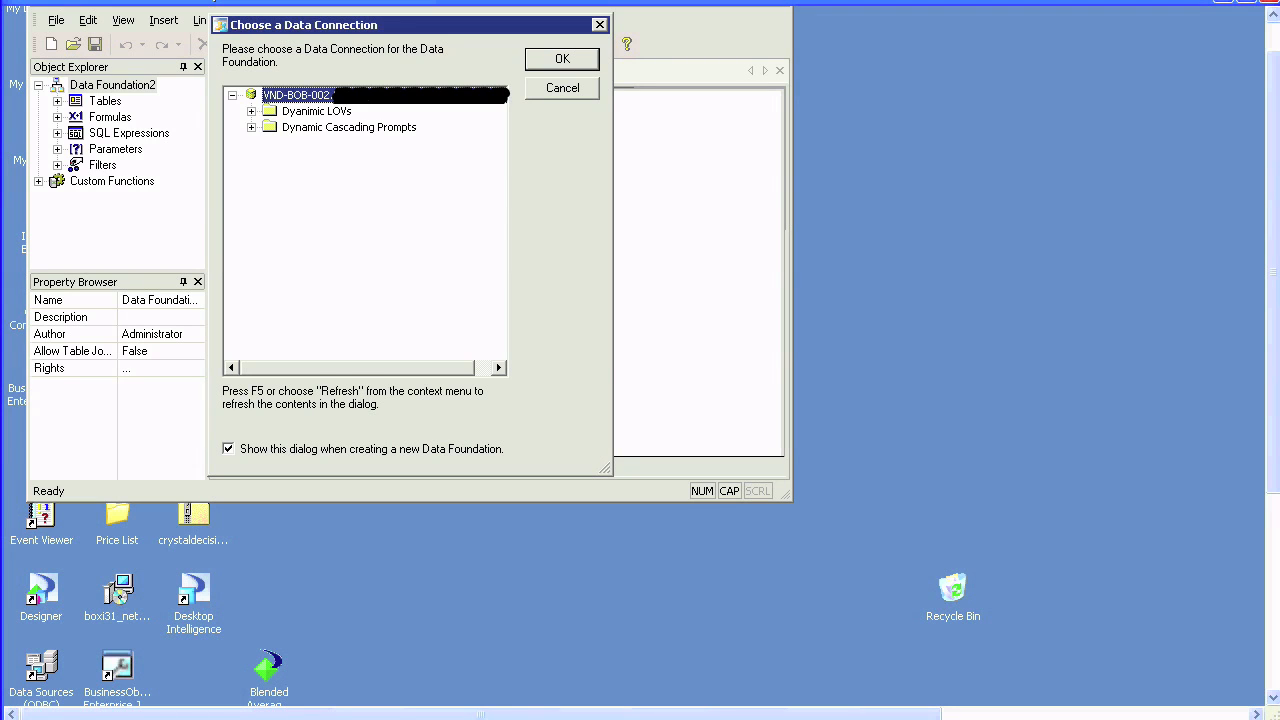
pyautogui.click(348, 127)
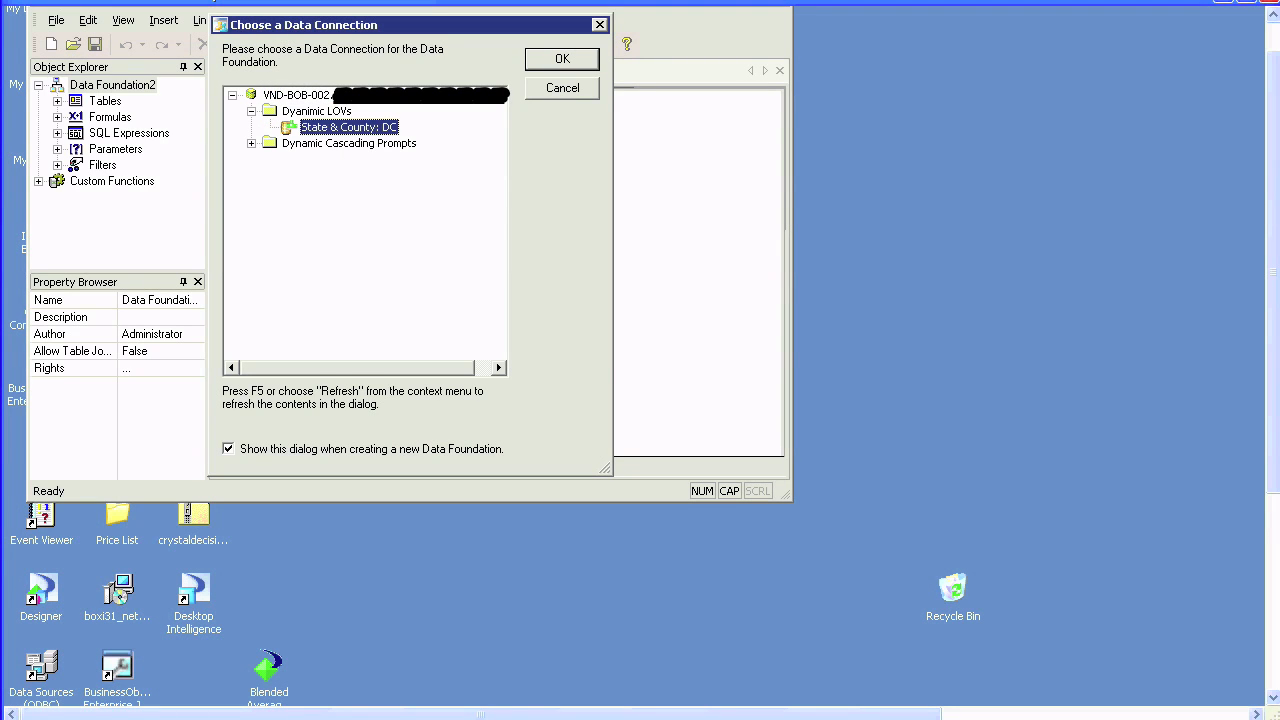
pyautogui.press('Return')
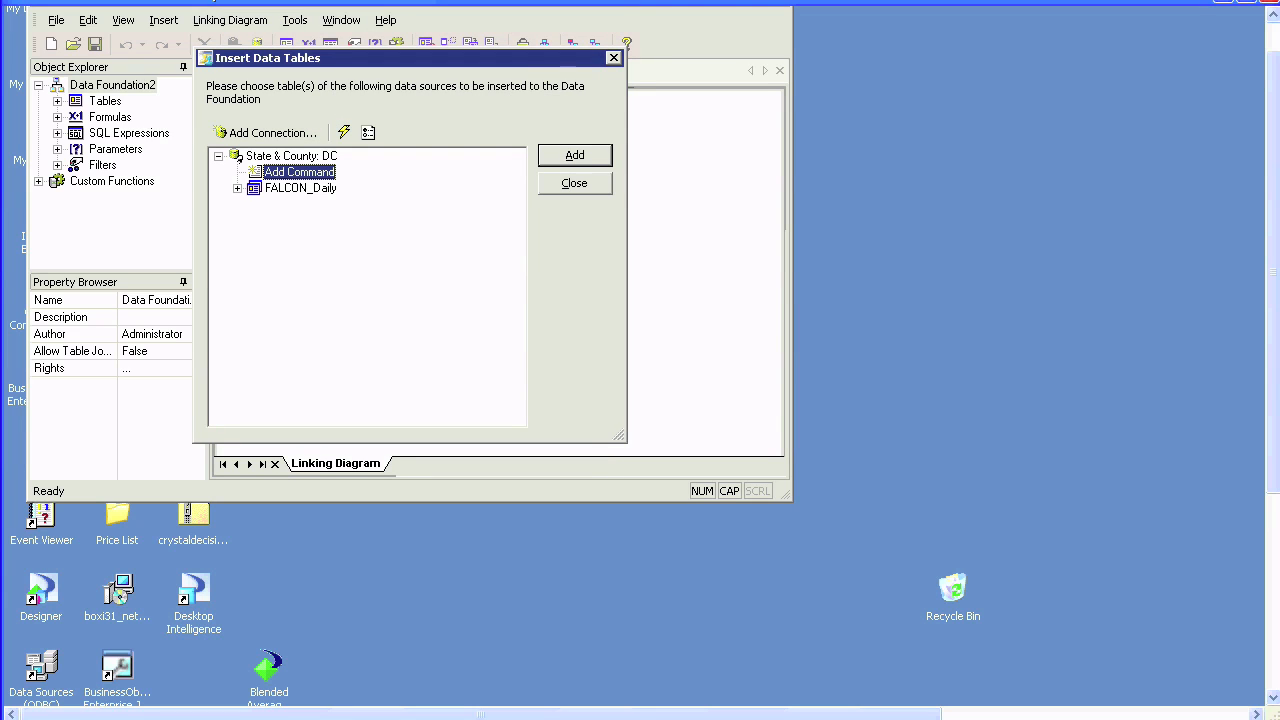
# Insert the CO_State and CO_County tables from FALCON_Daily and link CO_State.CO_ID to CO_County.StateID with an inner join
pyautogui.doubleClick(300, 188)
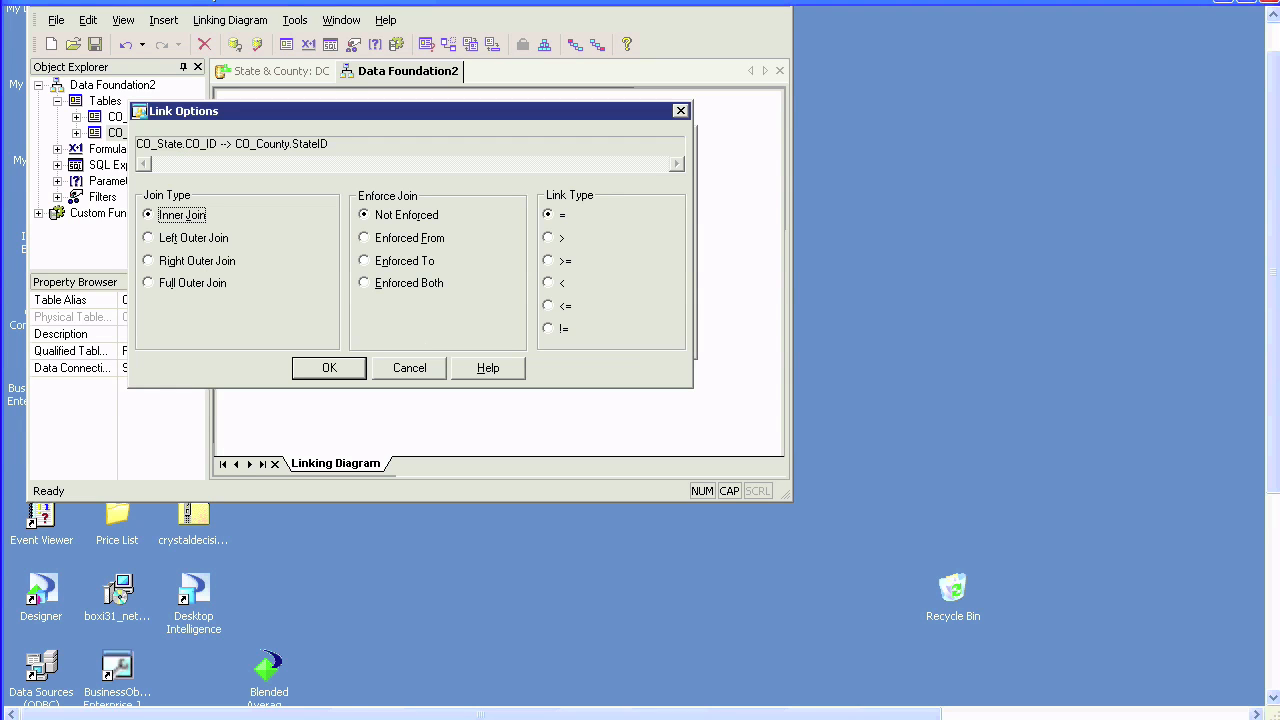
pyautogui.press('Return')
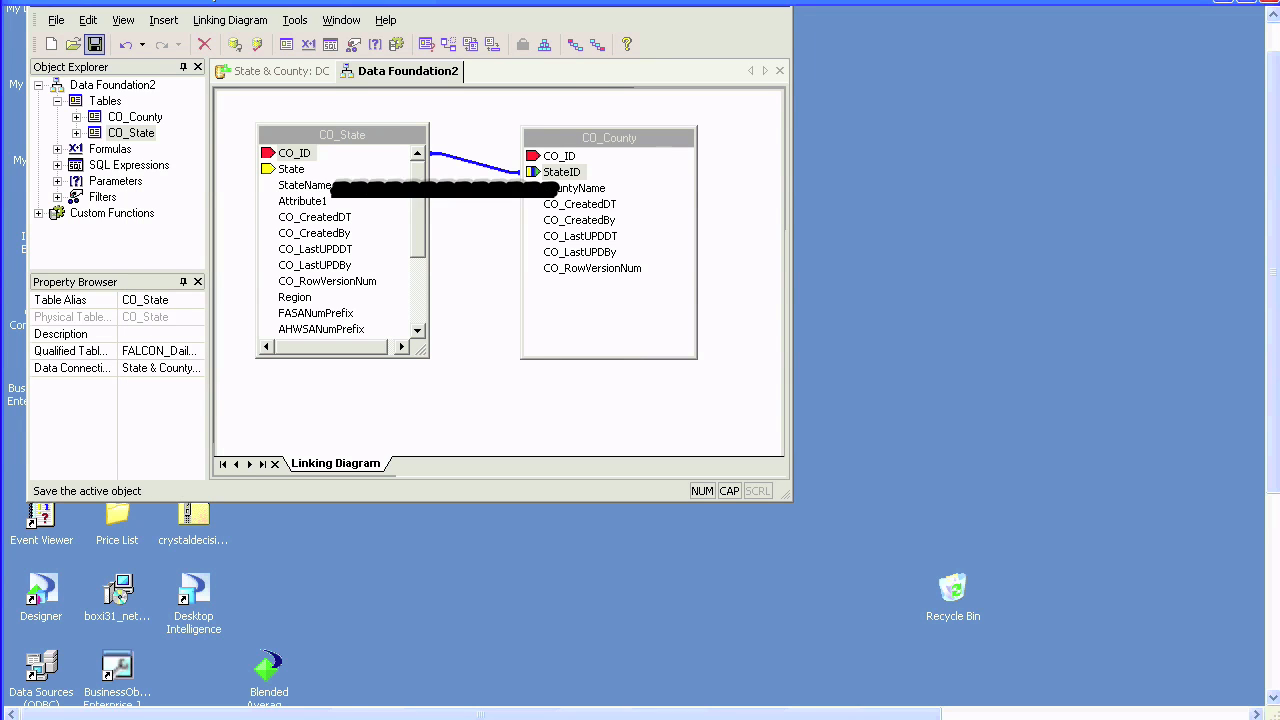
# Save the data foundation as "State & County: DF"
pyautogui.click(95, 44)
pyautogui.press('Tab')
pyautogui.press('Down')
pyautogui.hotkey('shift', 'Tab')
pyautogui.write('State & County: DF')
pyautogui.press('Return')
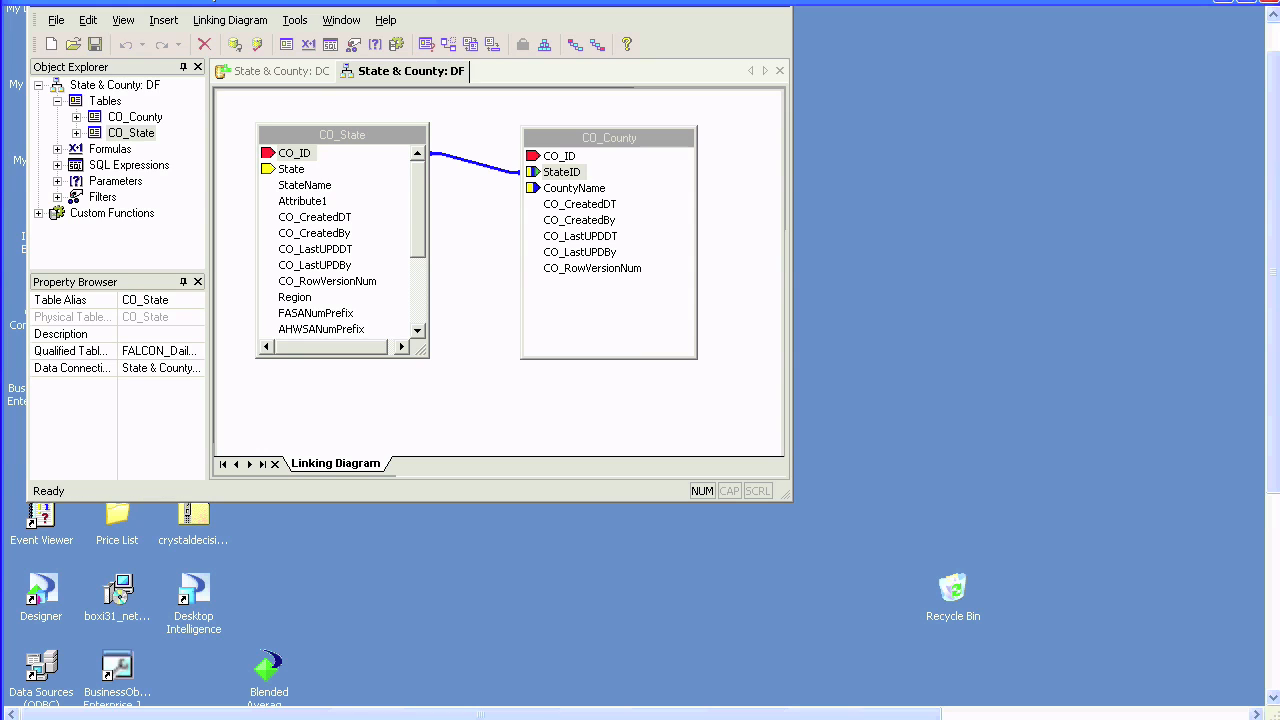
# Create a Business Element based on the "State & County: DF" data foundation in the Dyanimic LOVs folder
pyautogui.click(50, 44)
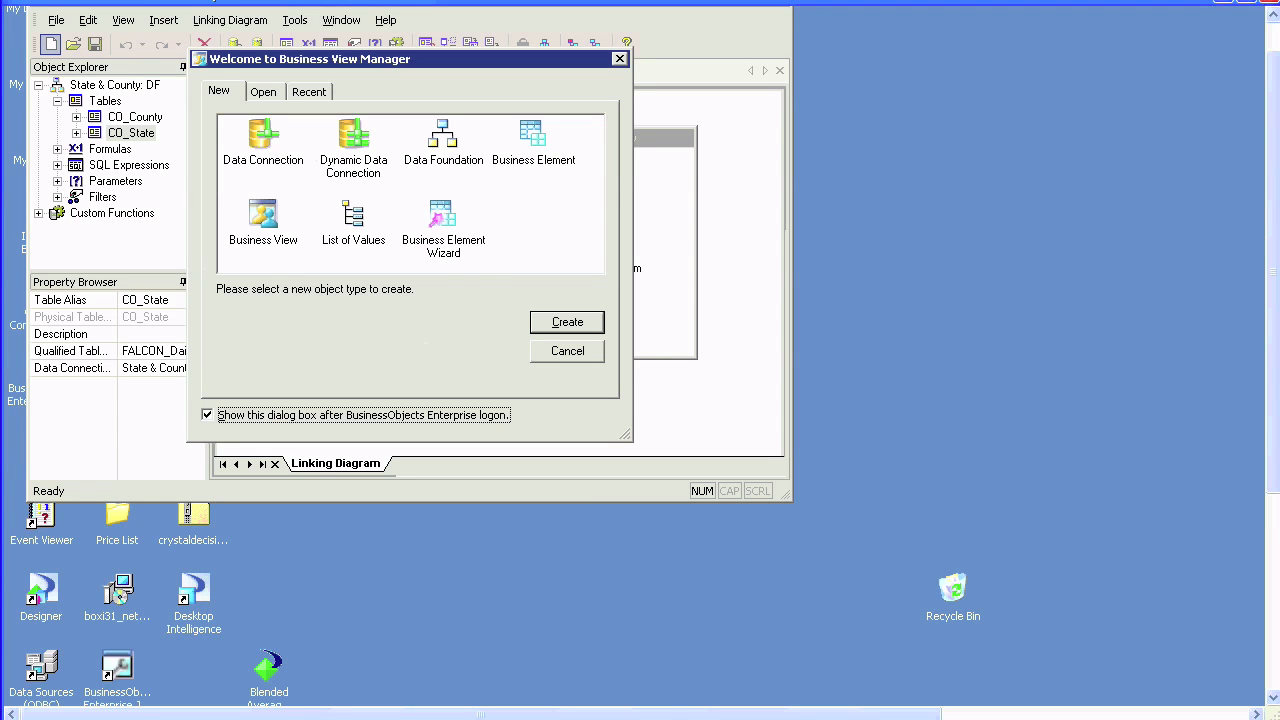
pyautogui.click(533, 145)
pyautogui.click(567, 321)
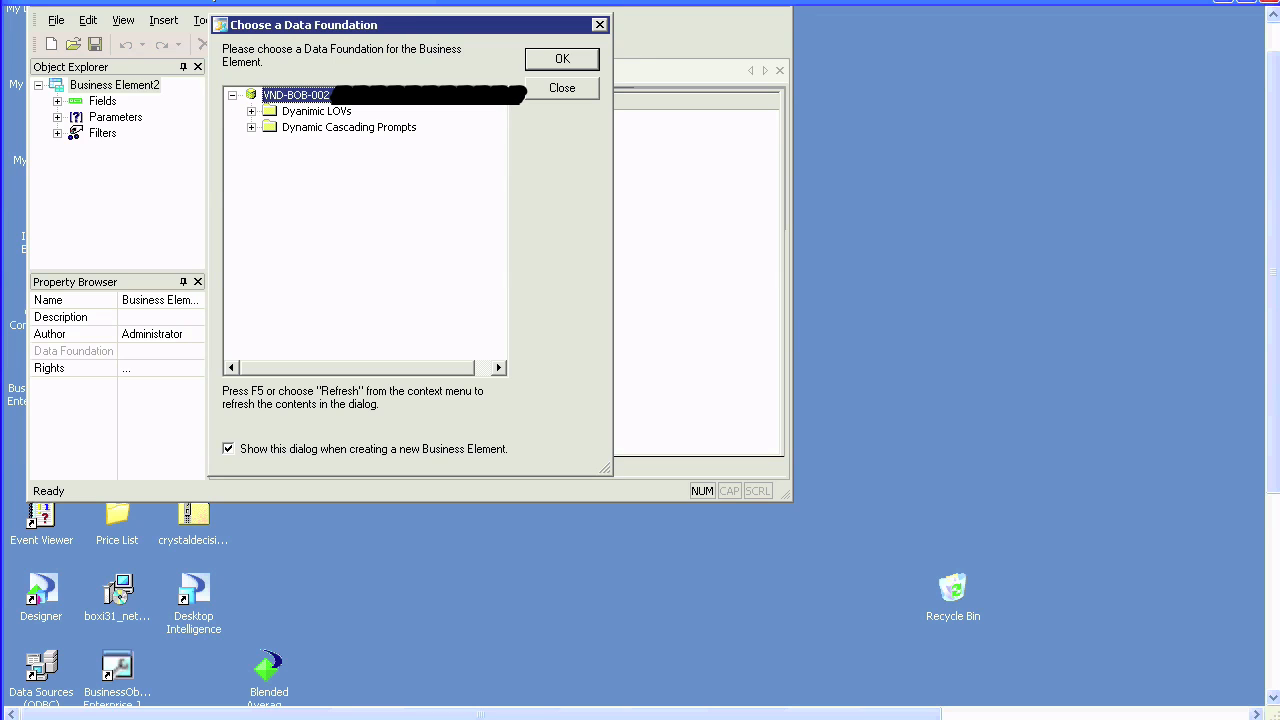
pyautogui.click(251, 111)
pyautogui.click(292, 127)
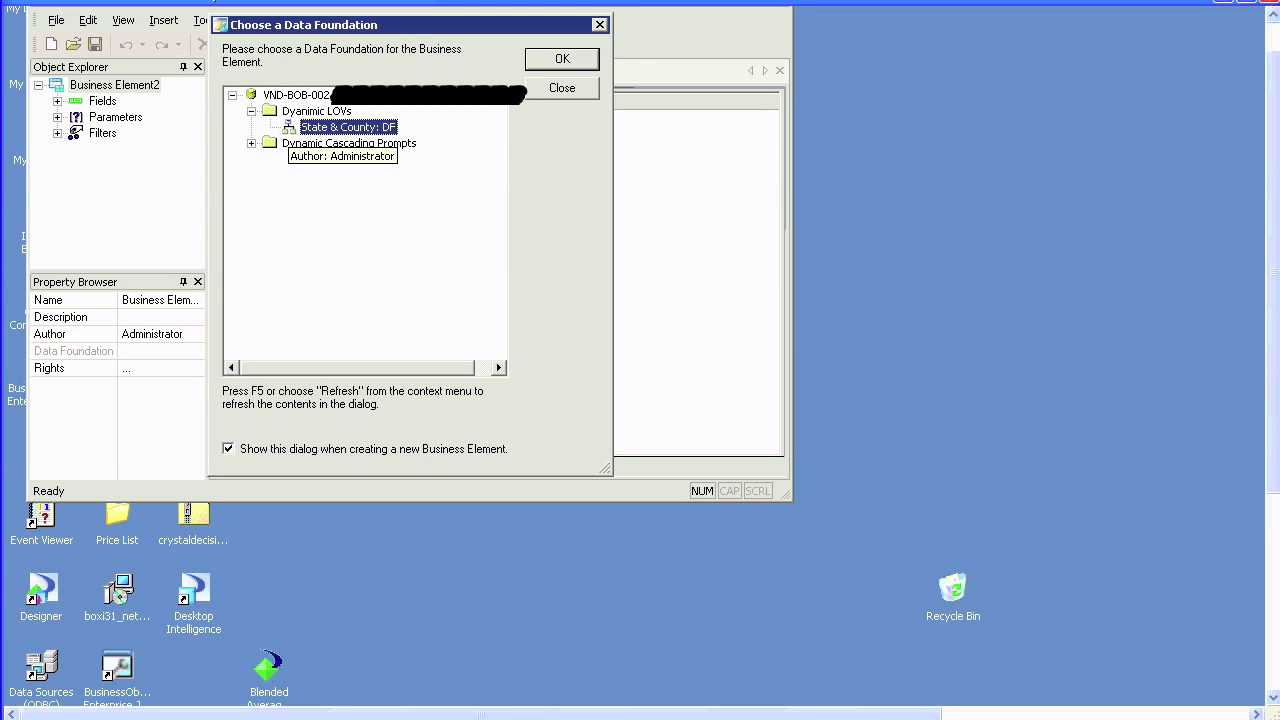
pyautogui.press('Return')
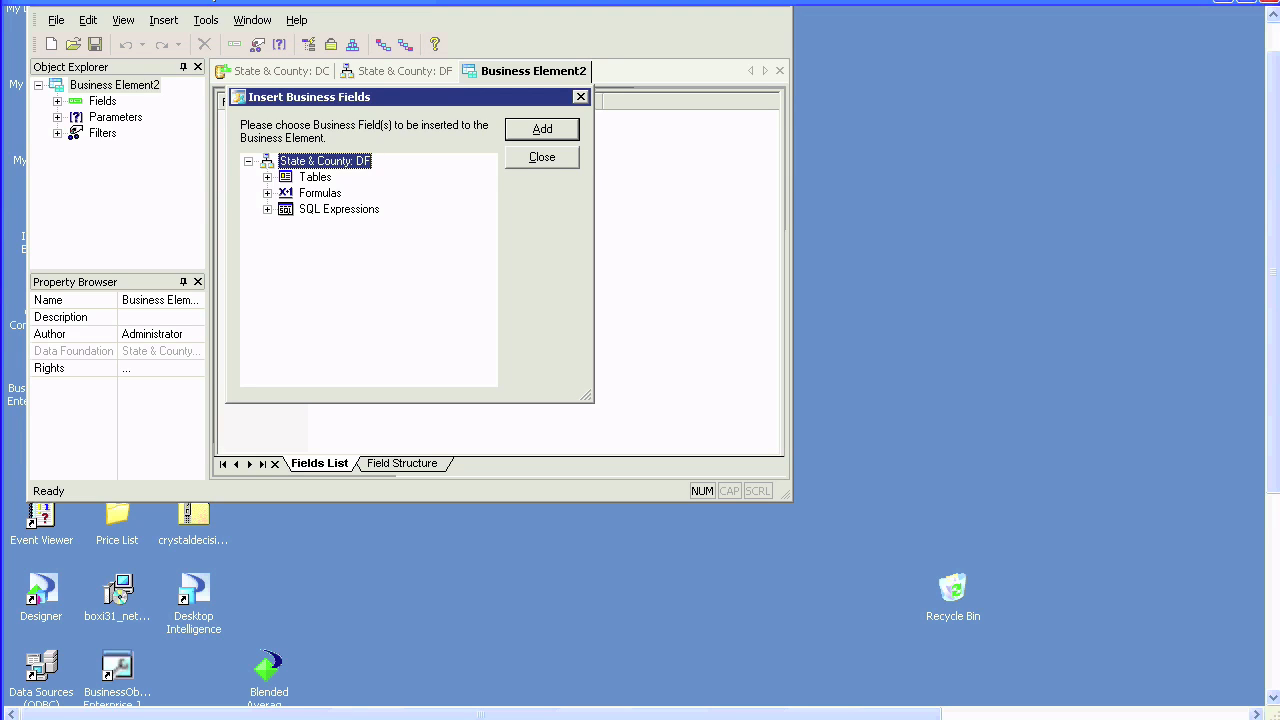
# Insert the CountyName field from CO_County and the StateName field from CO_State into the business element
pyautogui.click(267, 177)
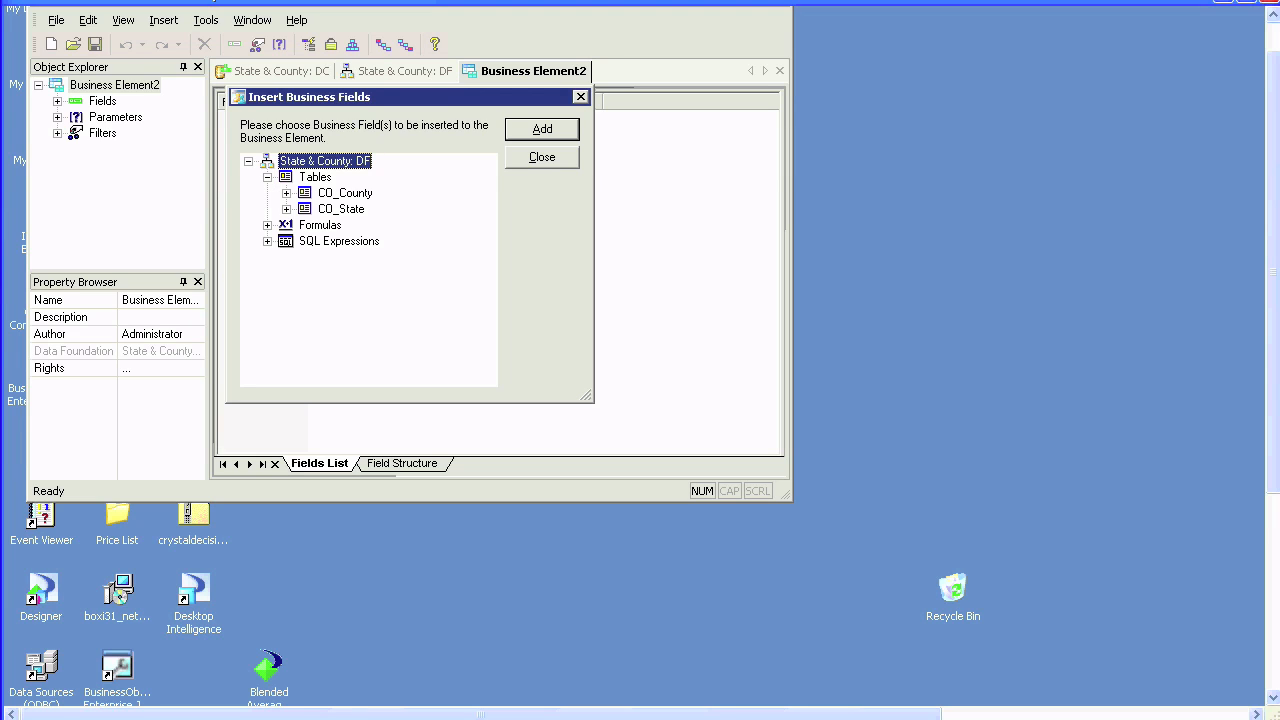
pyautogui.click(286, 193)
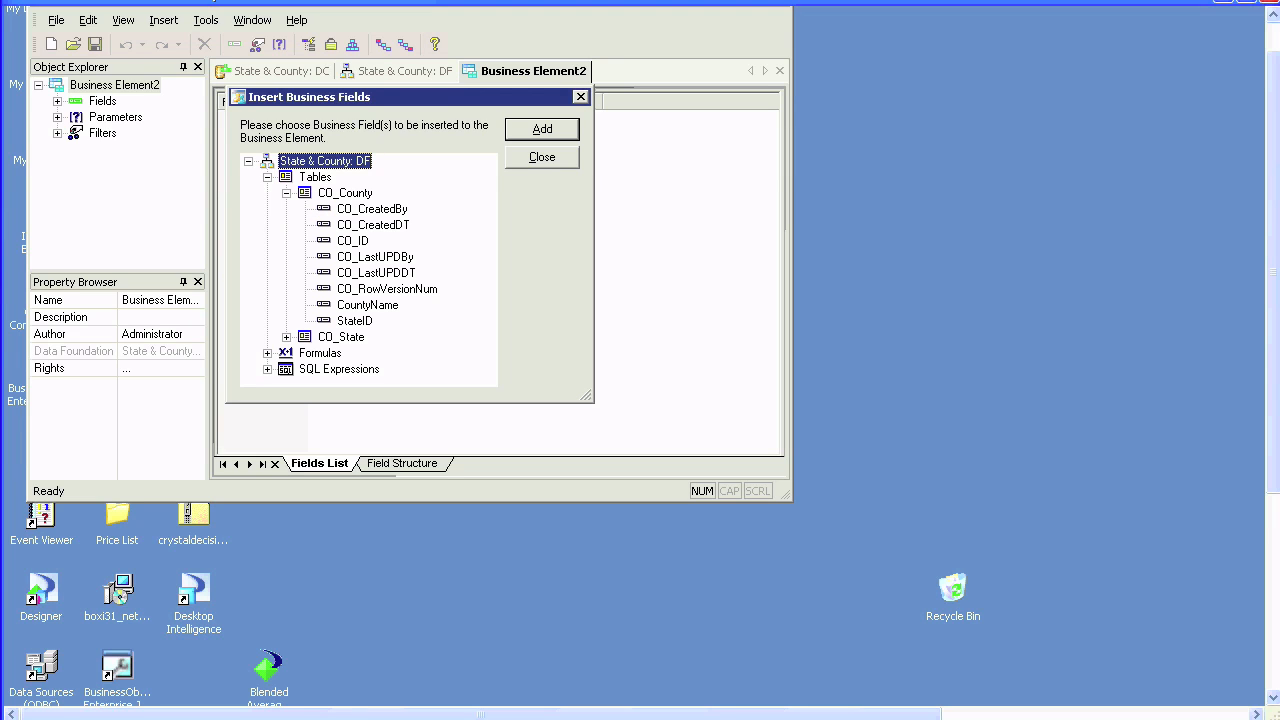
pyautogui.doubleClick(367, 305)
pyautogui.click(286, 193)
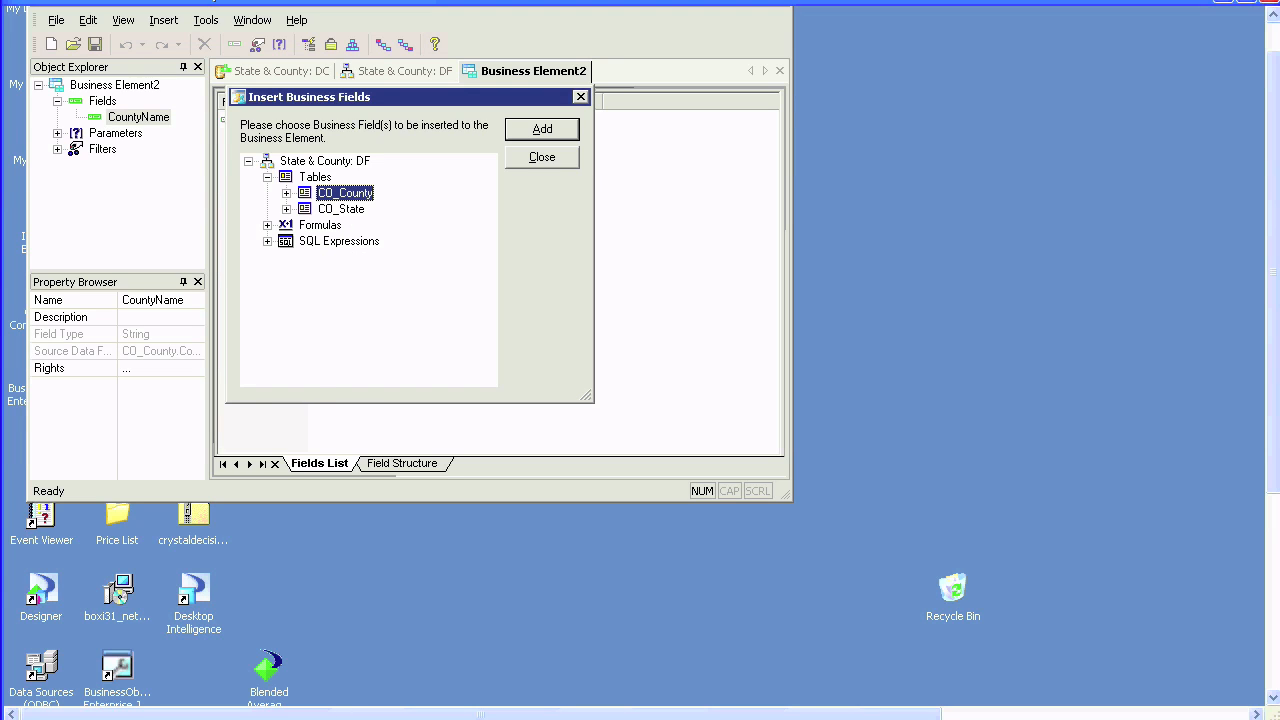
pyautogui.click(286, 209)
pyautogui.scroll(-4, 365, 270)
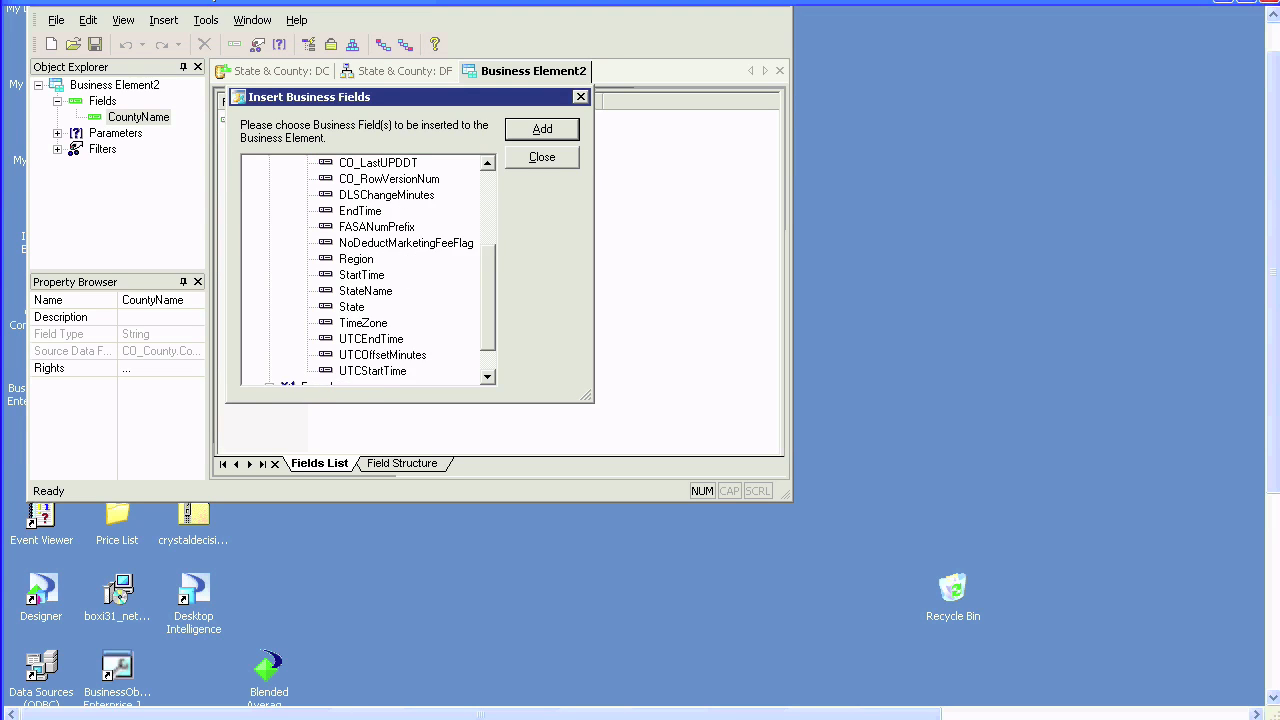
pyautogui.doubleClick(365, 259)
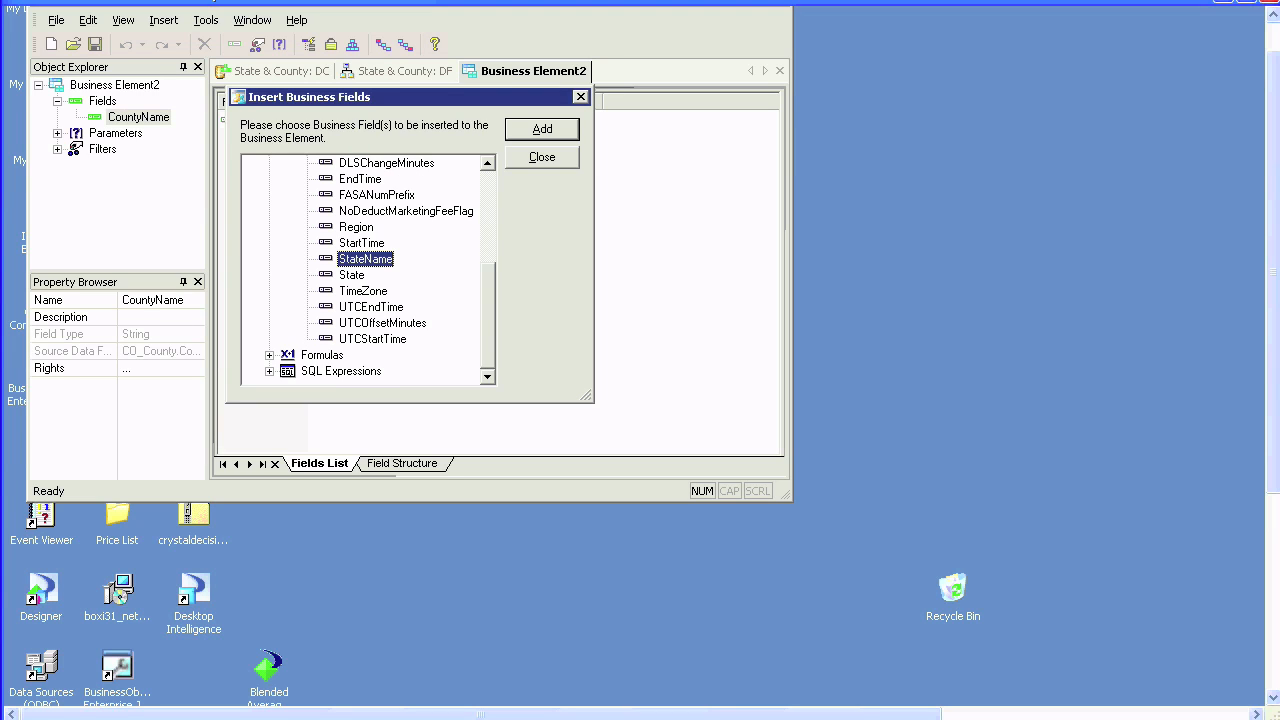
pyautogui.click(542, 157)
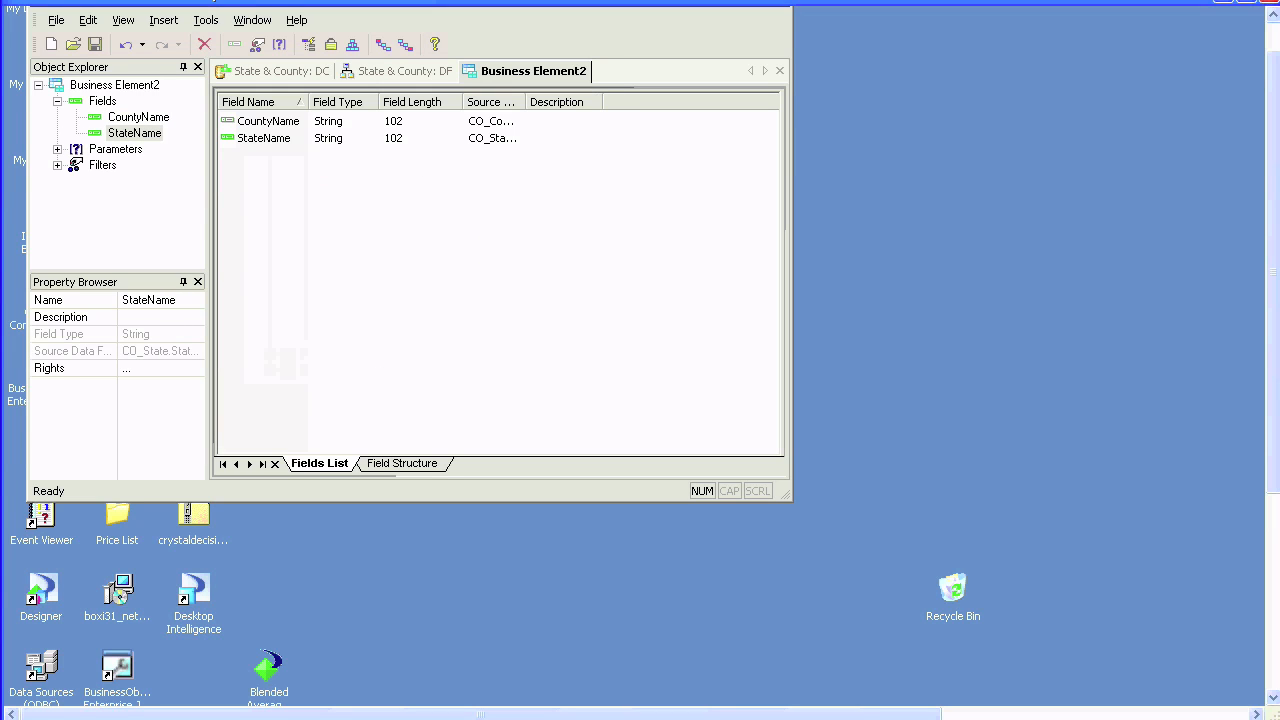
# Browse the data values of the StateName and CountyName fields in the business element
pyautogui.click(134, 133)
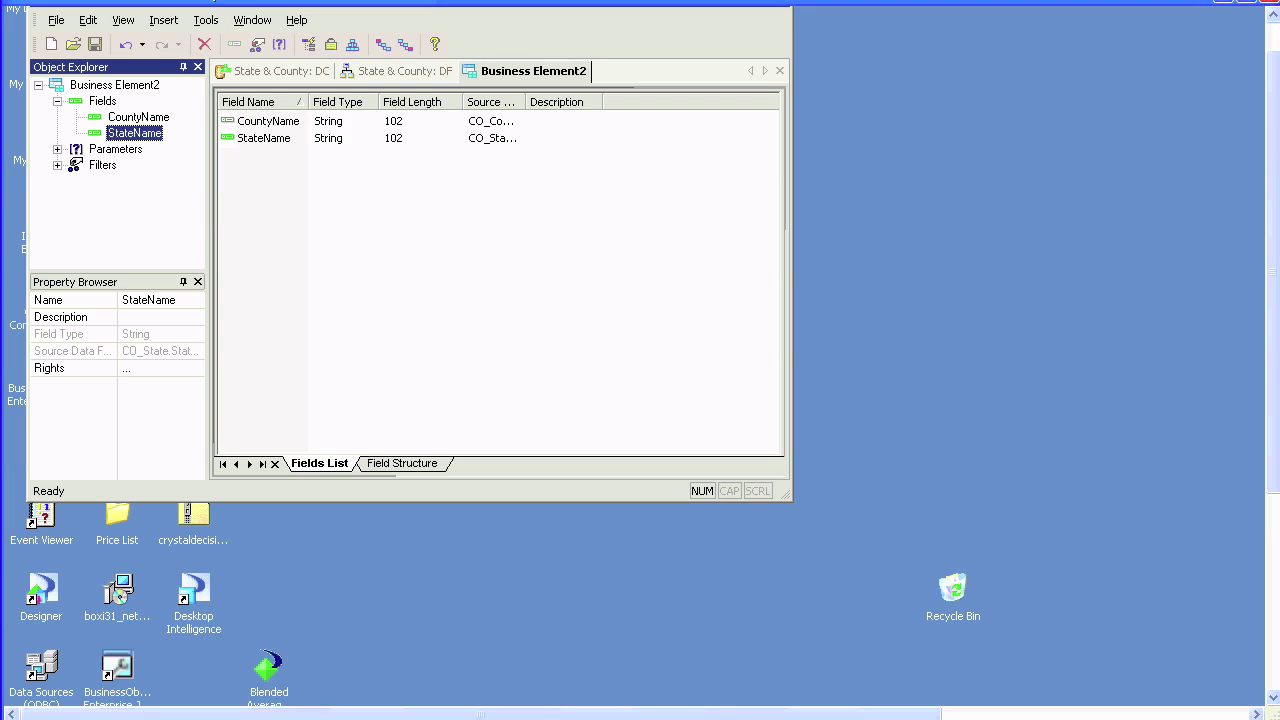
pyautogui.rightClick(124, 133)
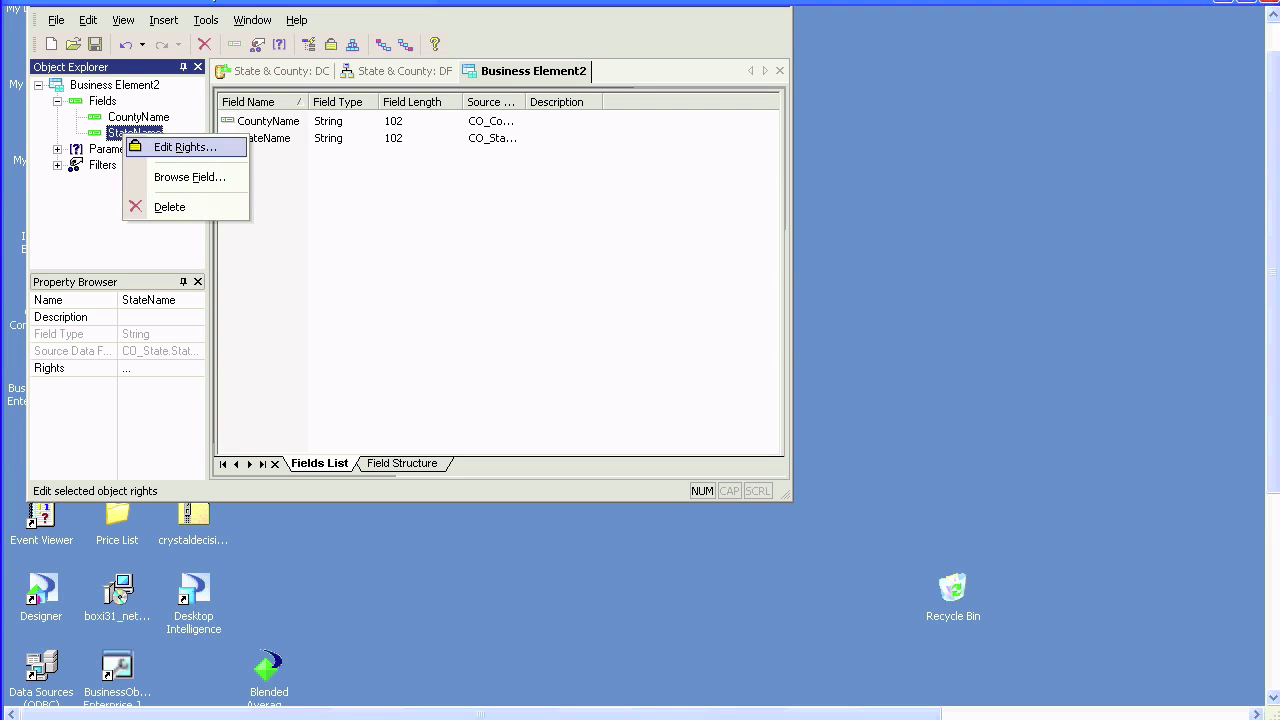
pyautogui.click(190, 177)
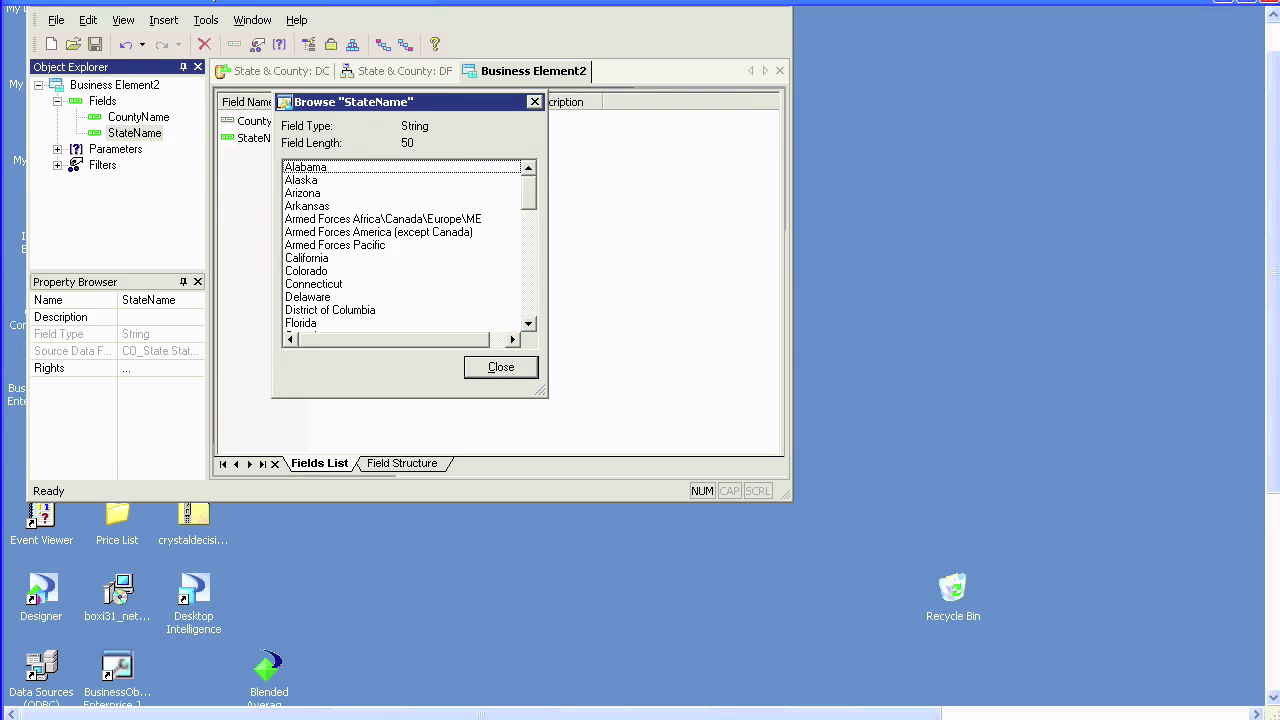
pyautogui.scroll(-15, 400, 245)
pyautogui.click(501, 367)
pyautogui.rightClick(135, 117)
pyautogui.click(213, 156)
pyautogui.moveTo(529, 180); pyautogui.dragTo(529, 329)
pyautogui.click(501, 367)
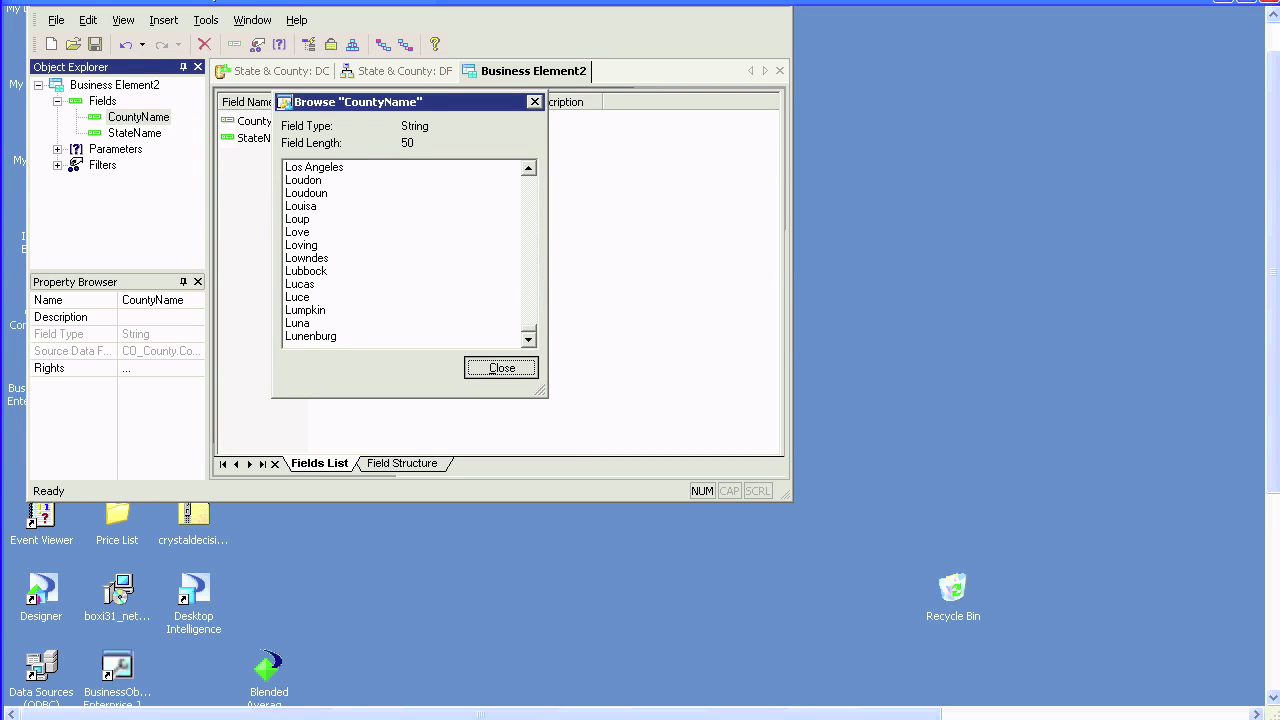
pyautogui.click(58, 149)
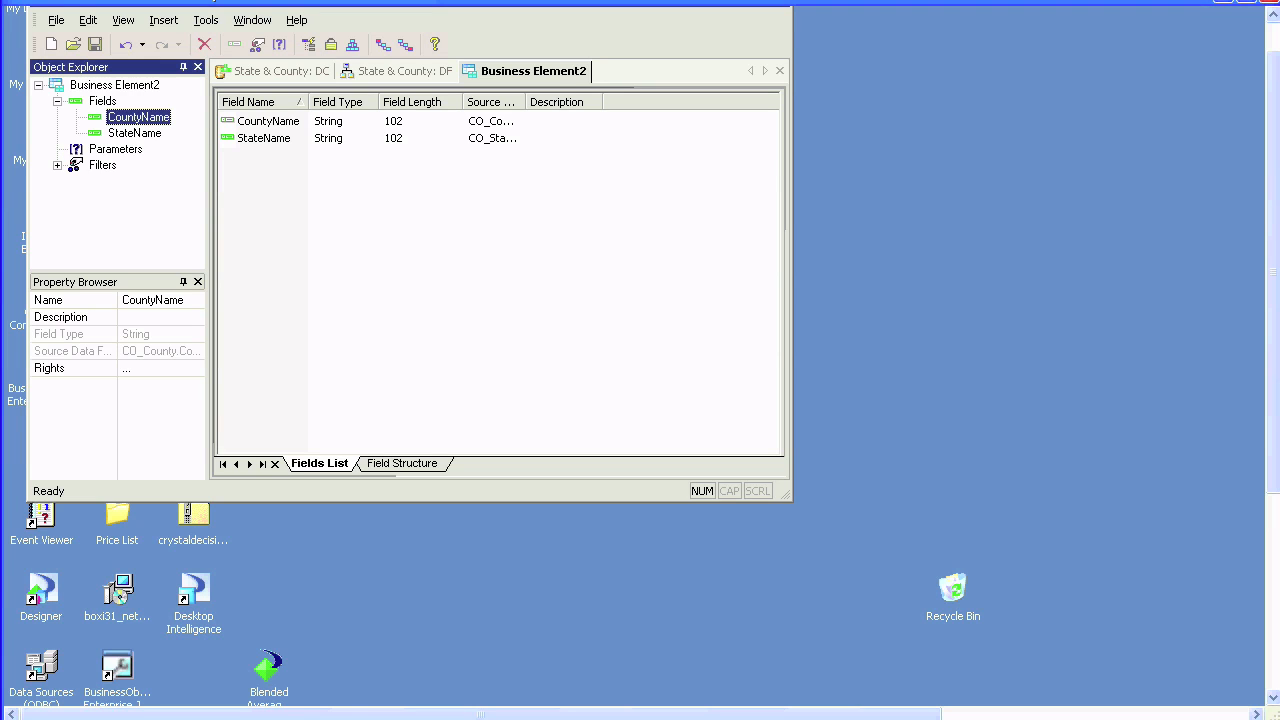
# Save the business element as "State & County: BE" in the Dyanimic LOVs folder
pyautogui.click(94, 44)
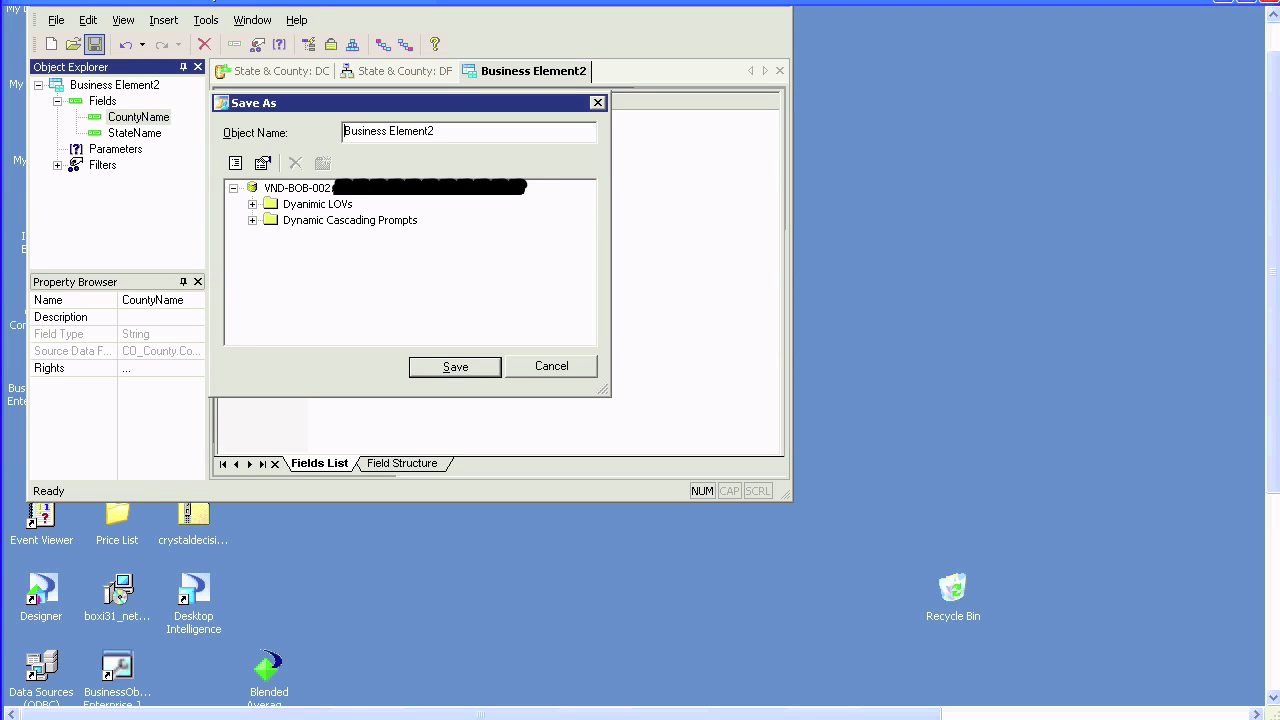
pyautogui.click(317, 204)
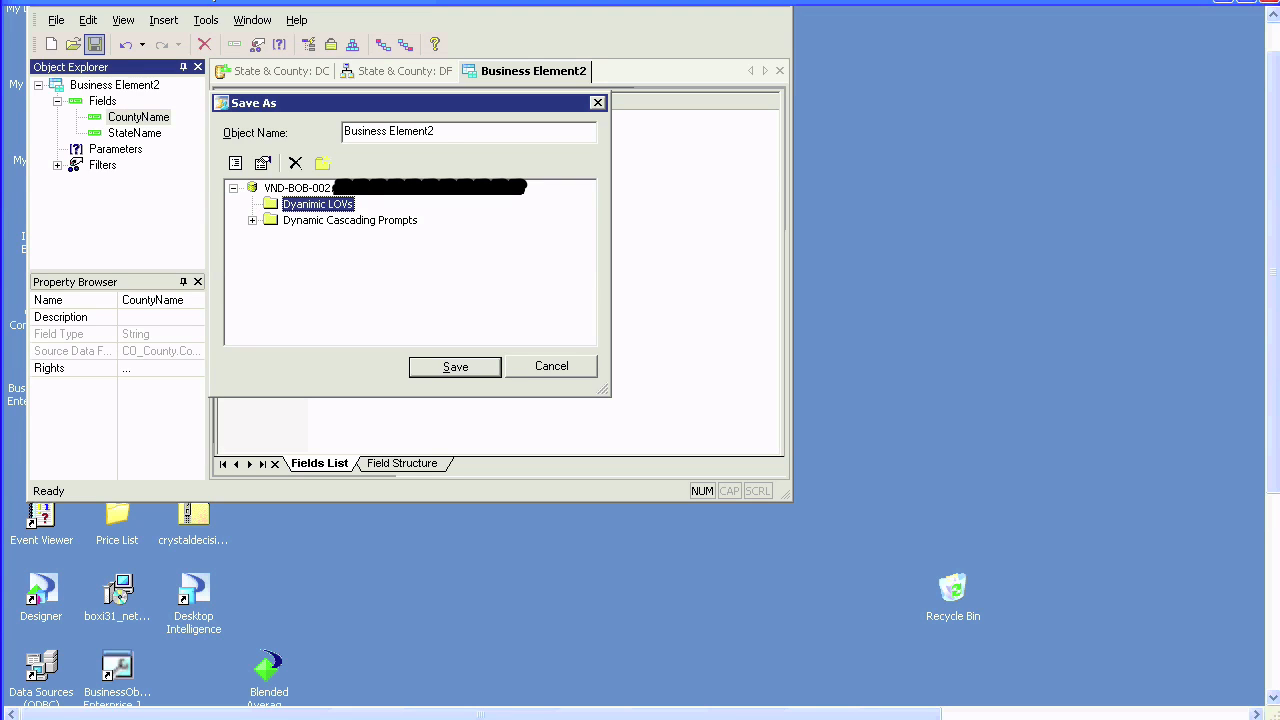
pyautogui.moveTo(435, 131); pyautogui.dragTo(344, 131)
pyautogui.write('State & County:')
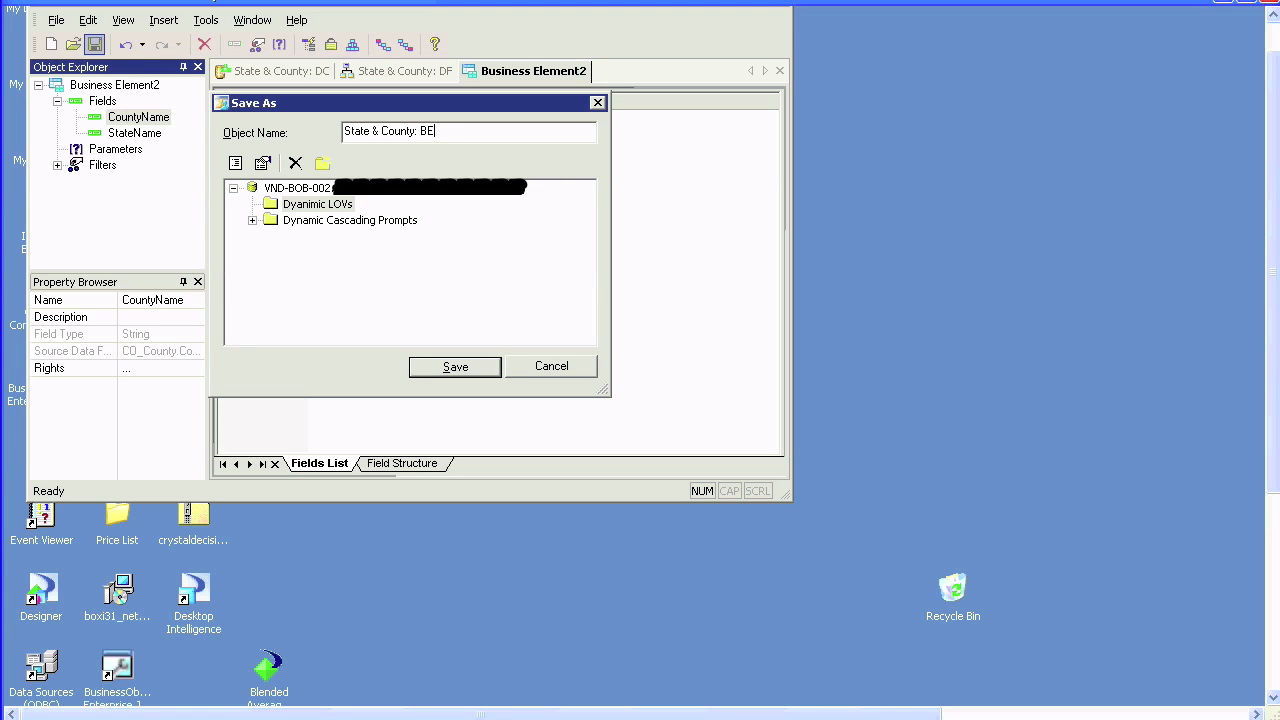
pyautogui.press('Return')
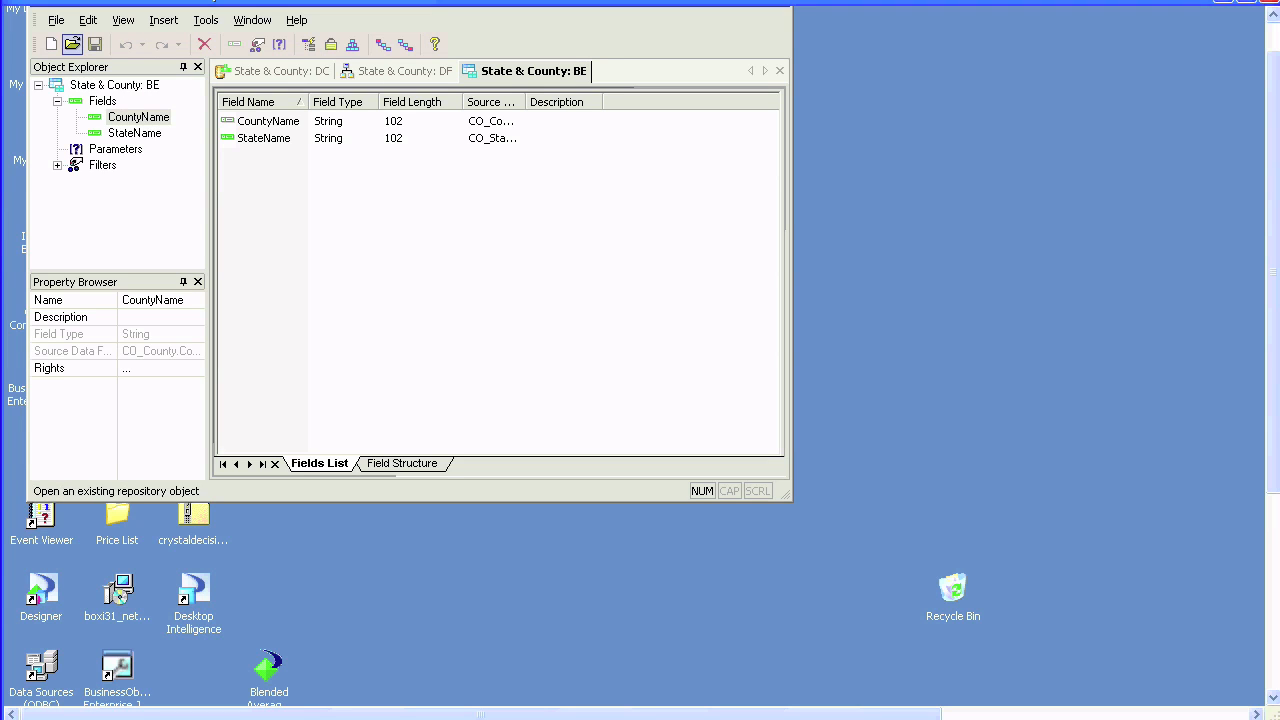
# Create a Business View and add the "State & County: BE" business element to it
pyautogui.click(50, 44)
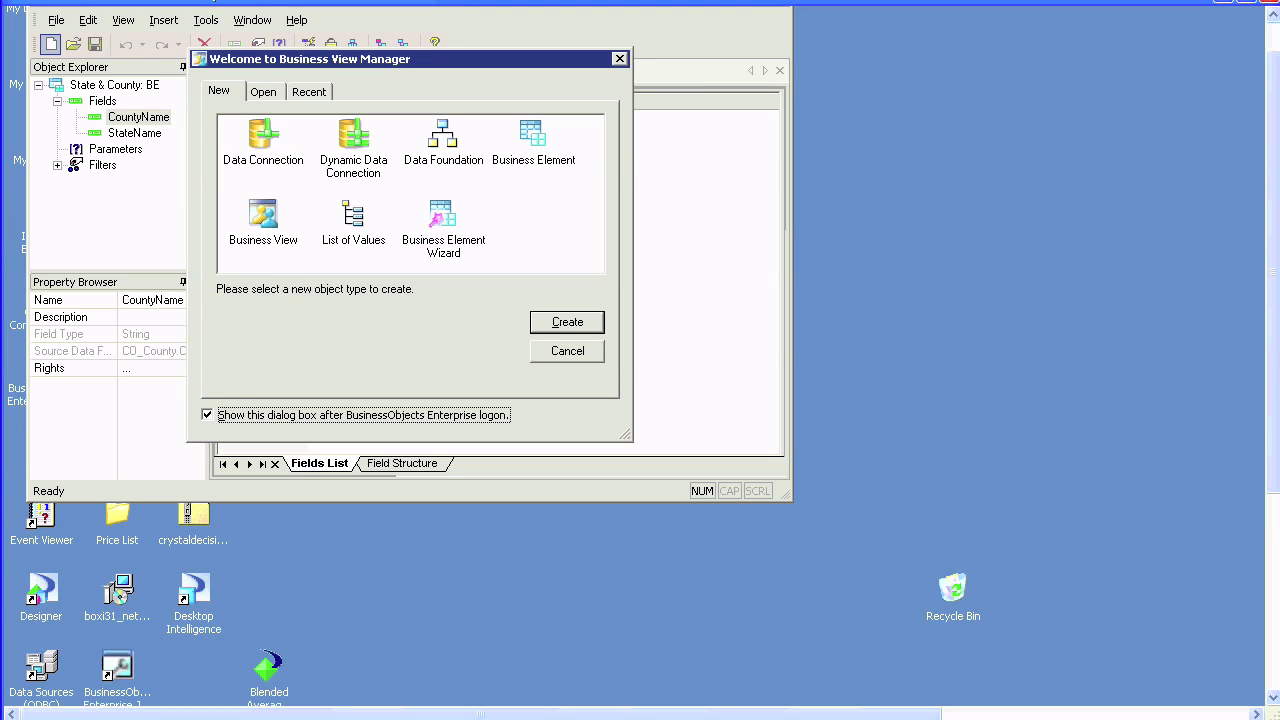
pyautogui.doubleClick(263, 219)
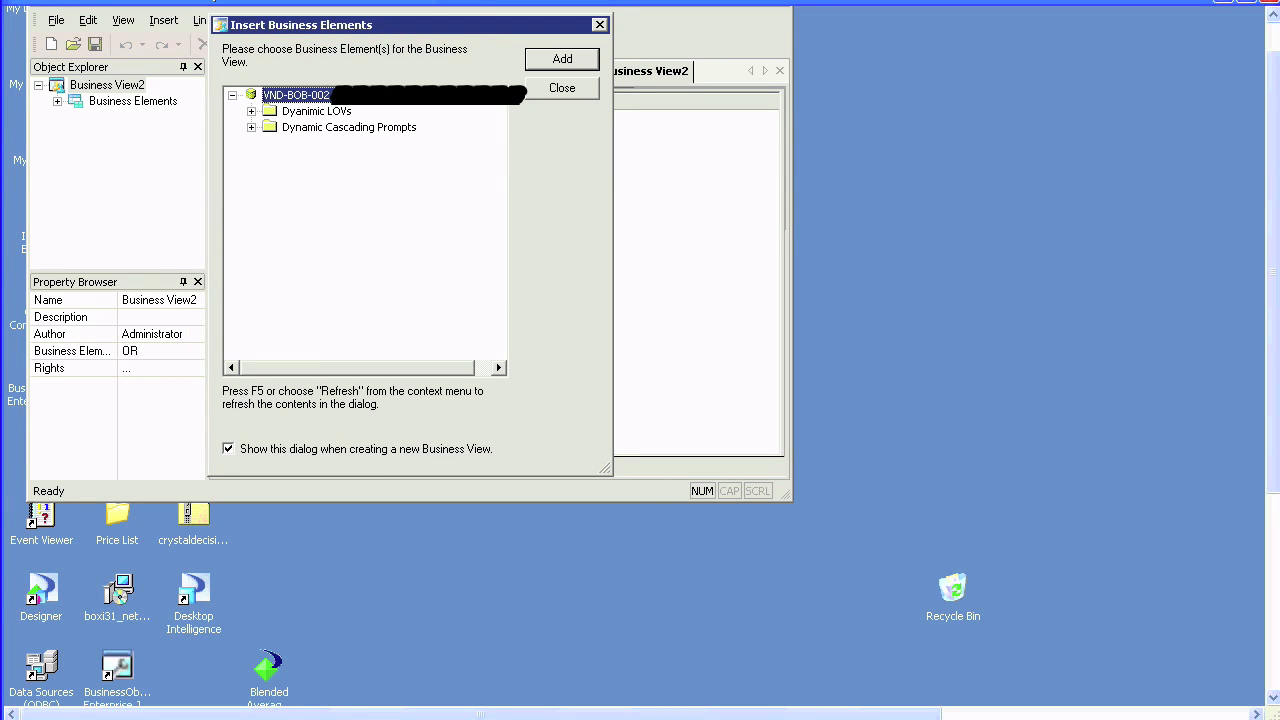
pyautogui.click(251, 111)
pyautogui.click(331, 127)
pyautogui.click(562, 59)
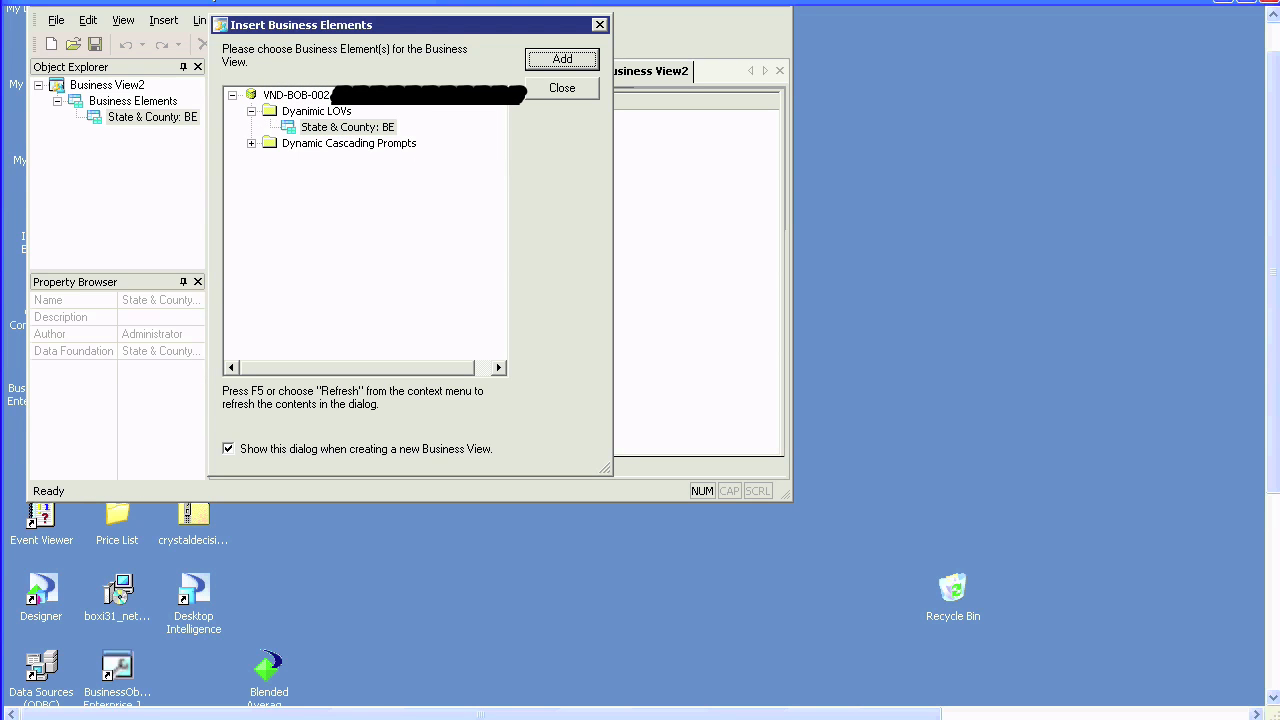
pyautogui.click(562, 88)
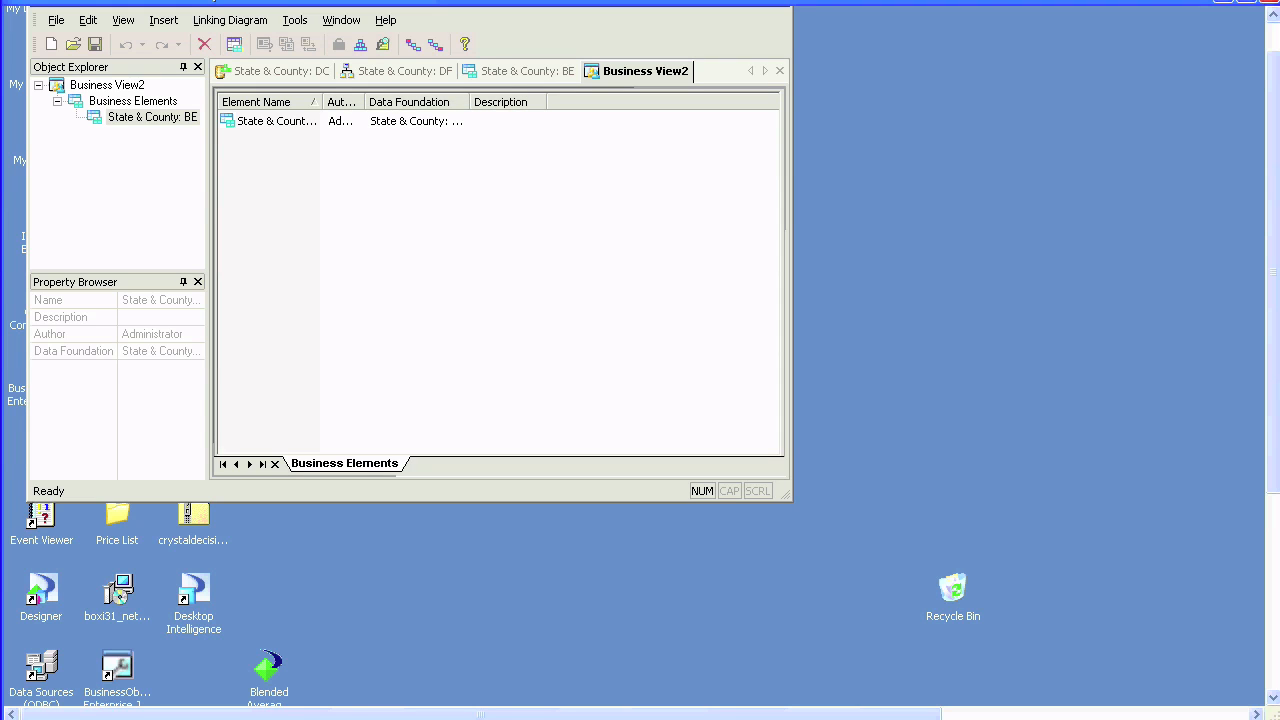
# Save the business view as "State & County: BV" in the Dyanimic LOVs folder
pyautogui.click(95, 44)
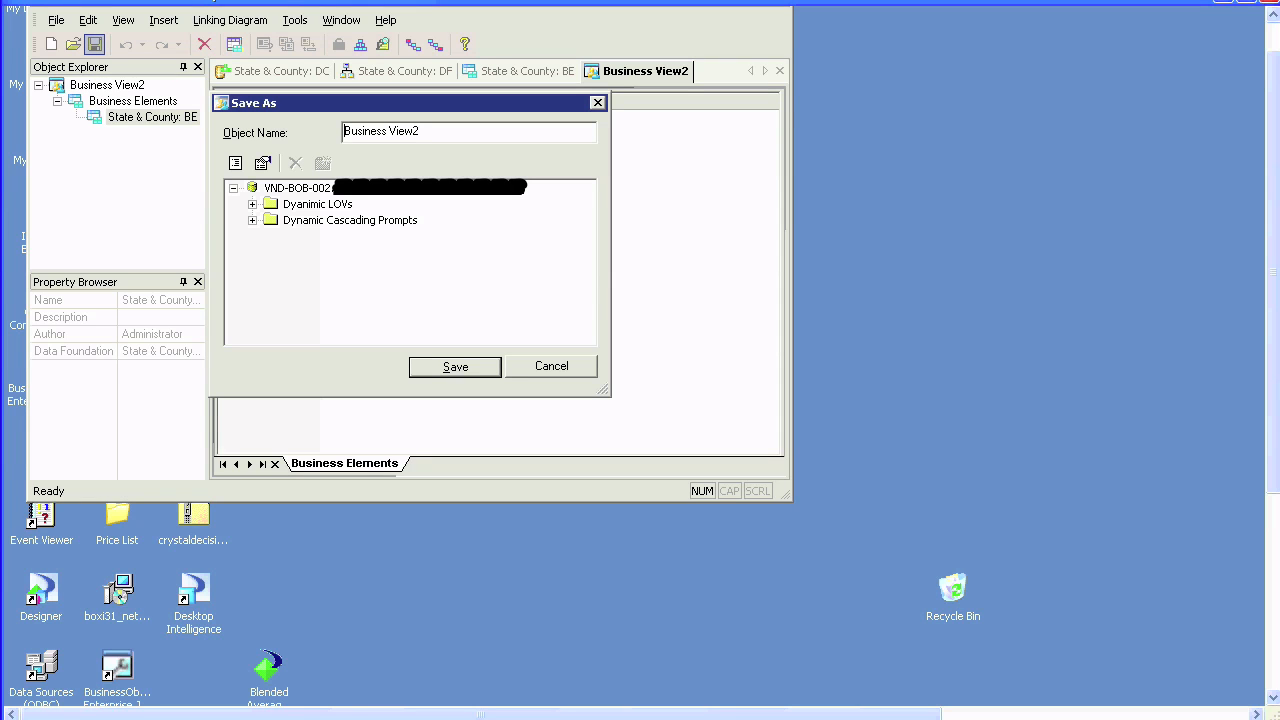
pyautogui.click(252, 204)
pyautogui.moveTo(420, 132); pyautogui.dragTo(343, 132)
pyautogui.write('State & County: BV')
pyautogui.click(455, 367)
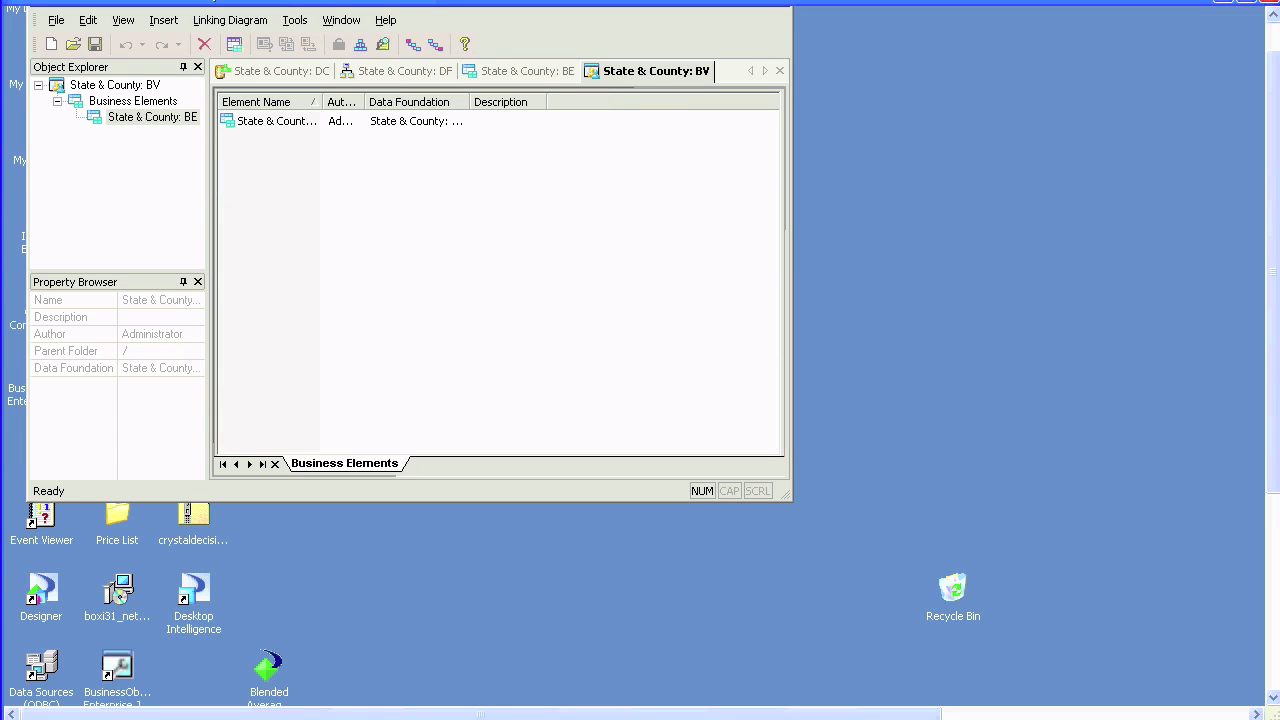
# Start a new List of Values based on the "State & County: BV" business view and name it "State & County"
pyautogui.click(50, 44)
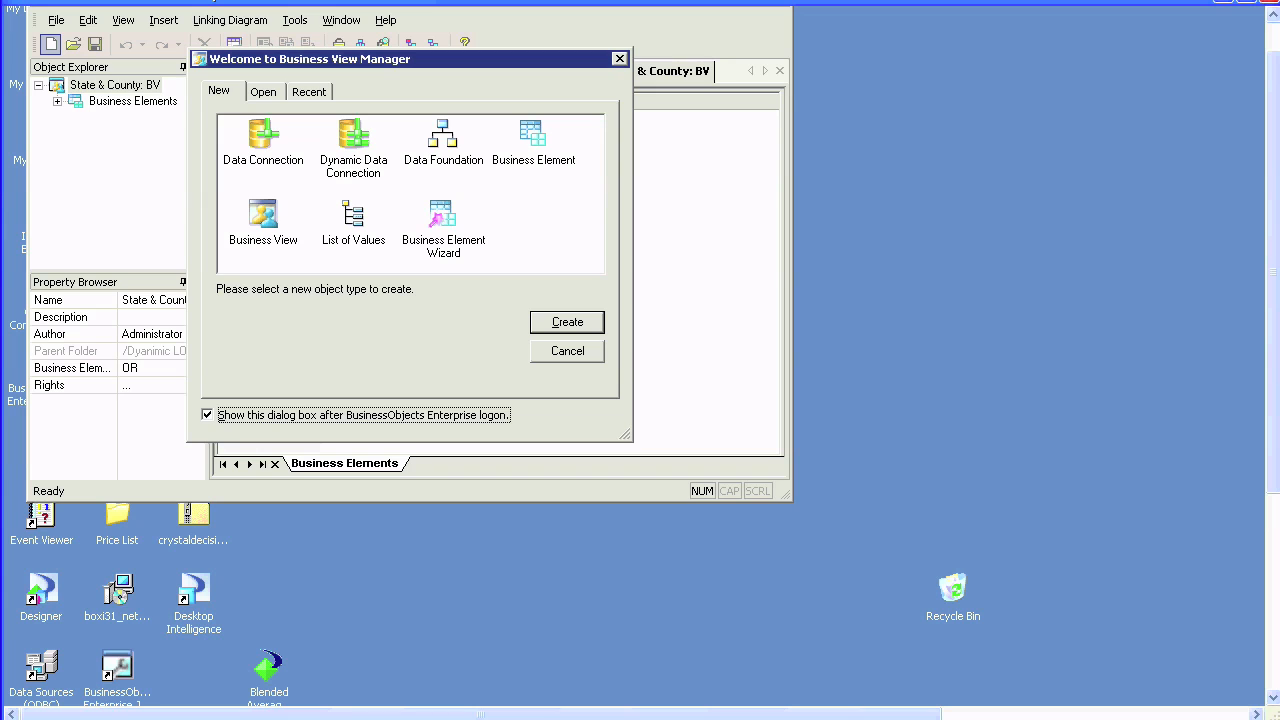
pyautogui.doubleClick(353, 222)
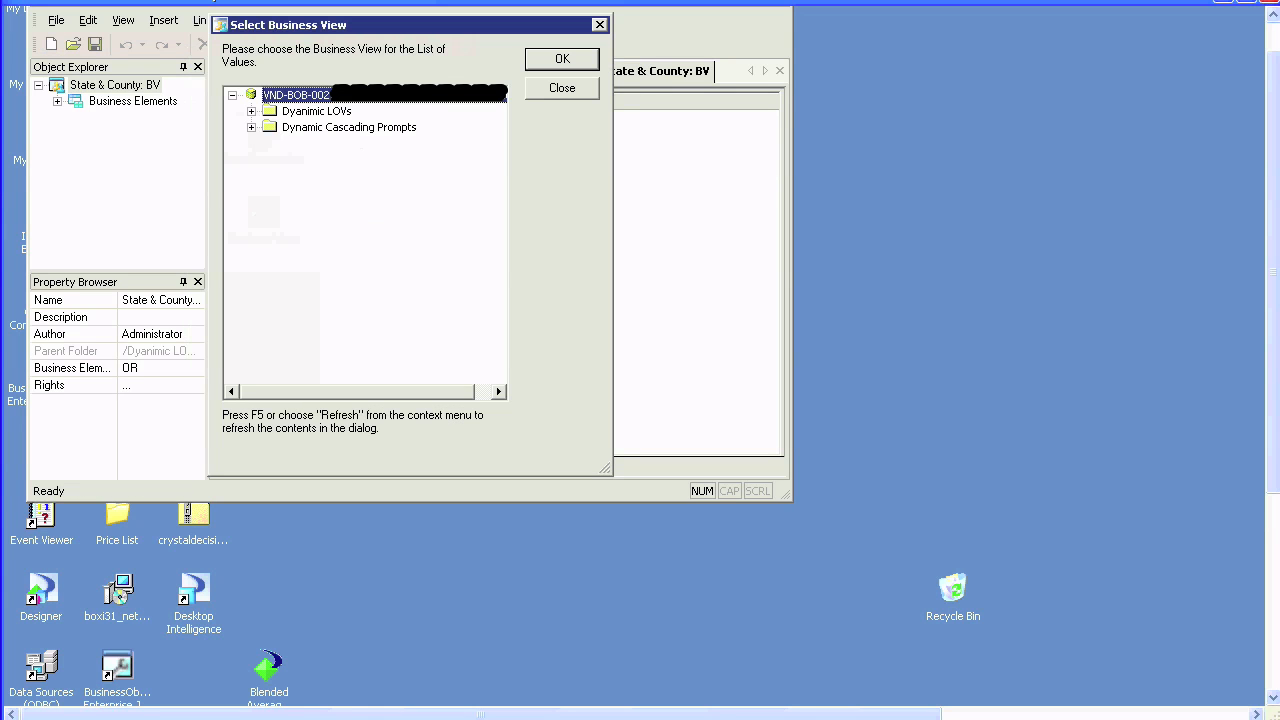
pyautogui.click(251, 111)
pyautogui.click(296, 127)
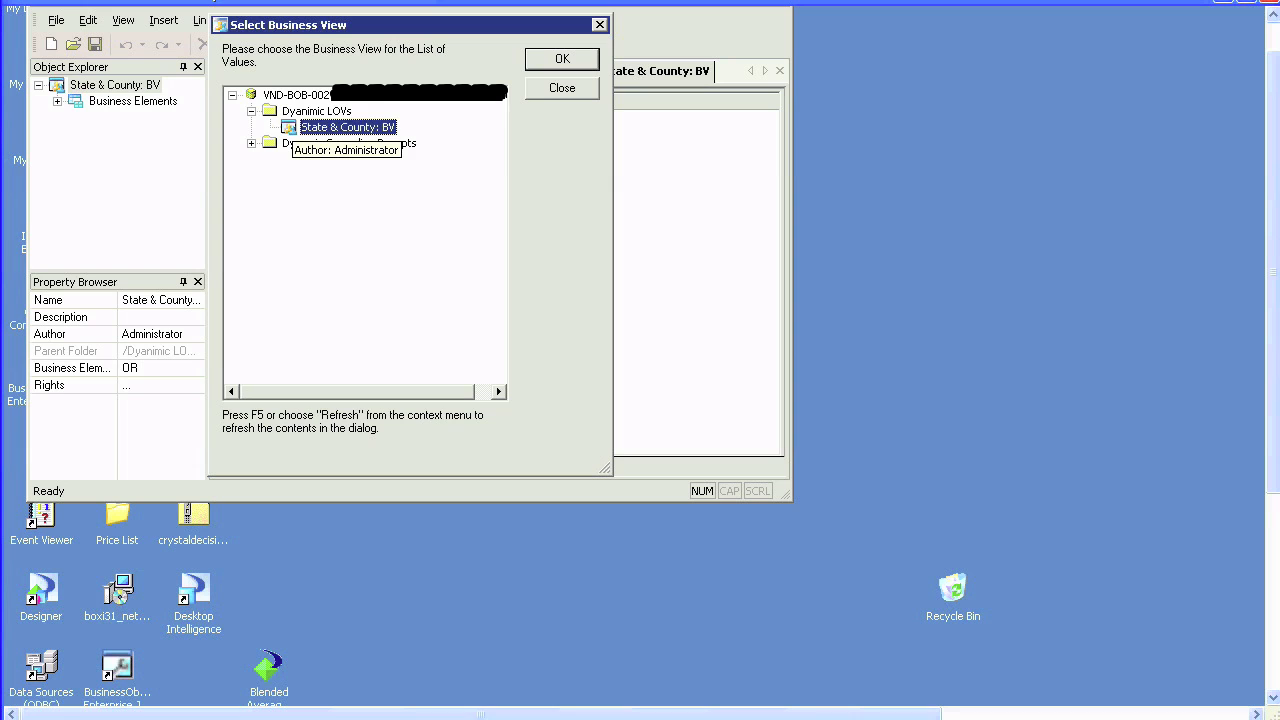
pyautogui.click(562, 59)
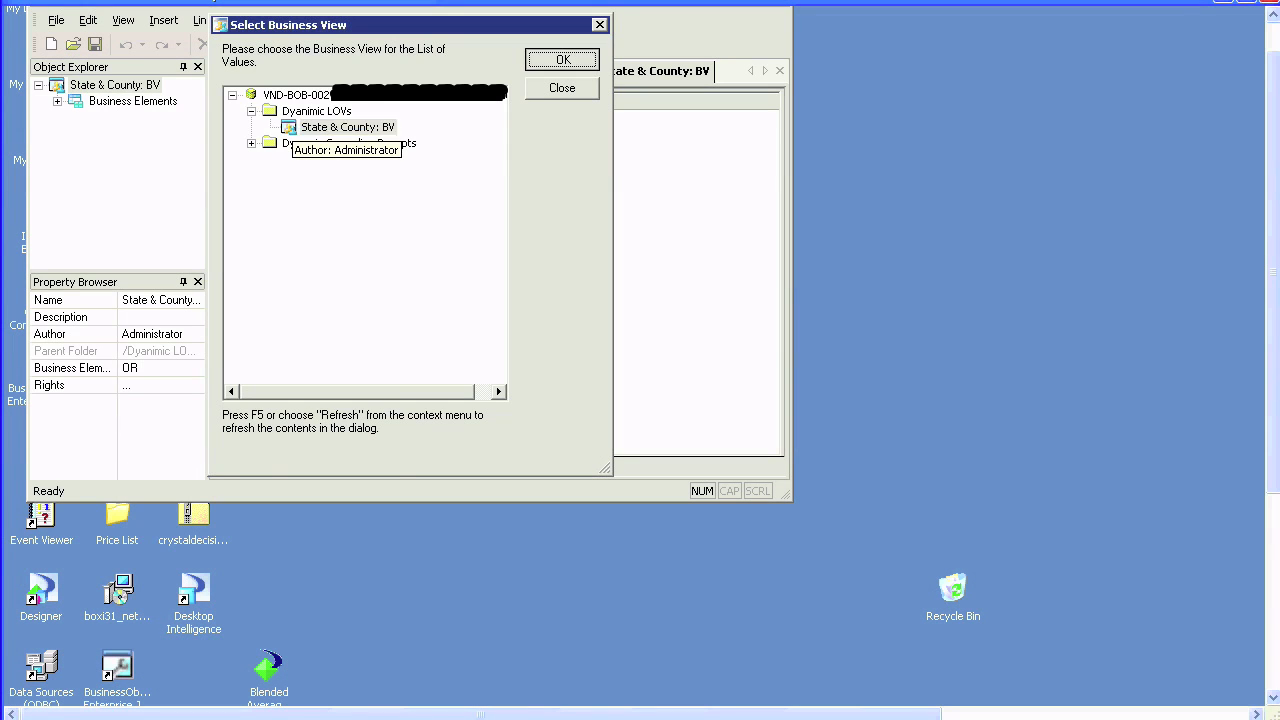
pyautogui.write('State & County')
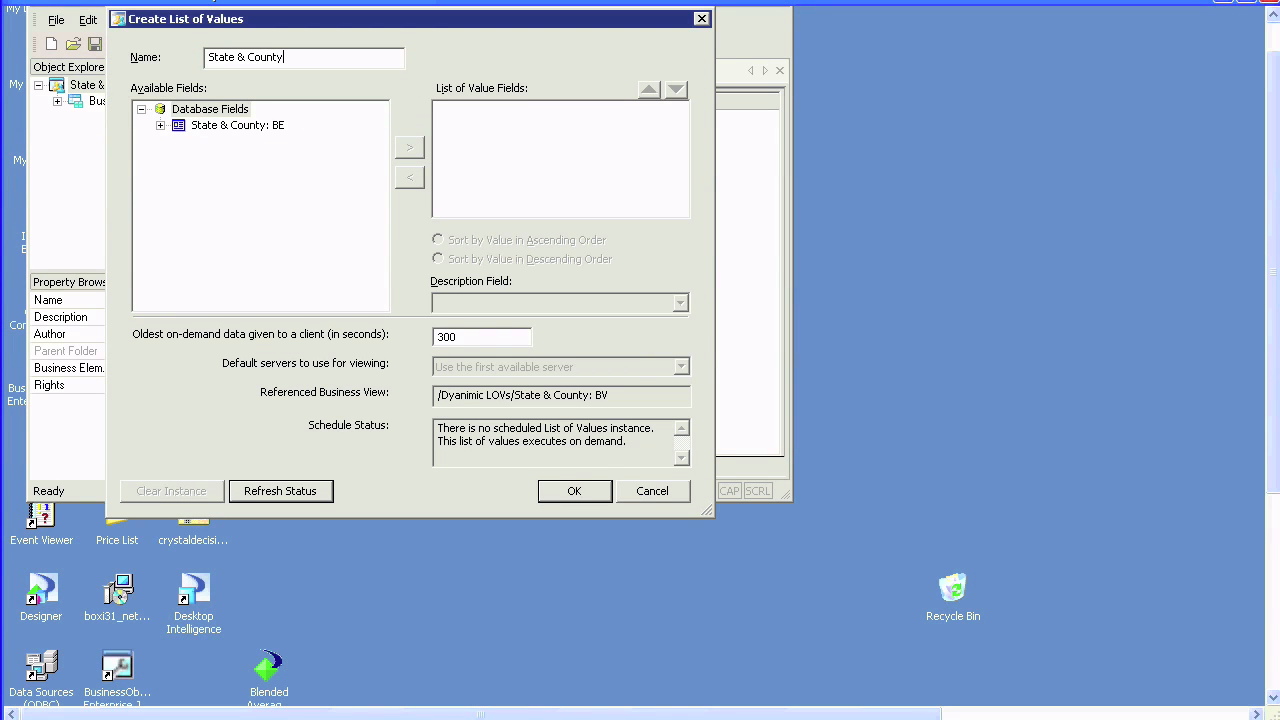
# Add the CountyName and StateName fields to the list of values and order StateName above CountyName
pyautogui.click(160, 125)
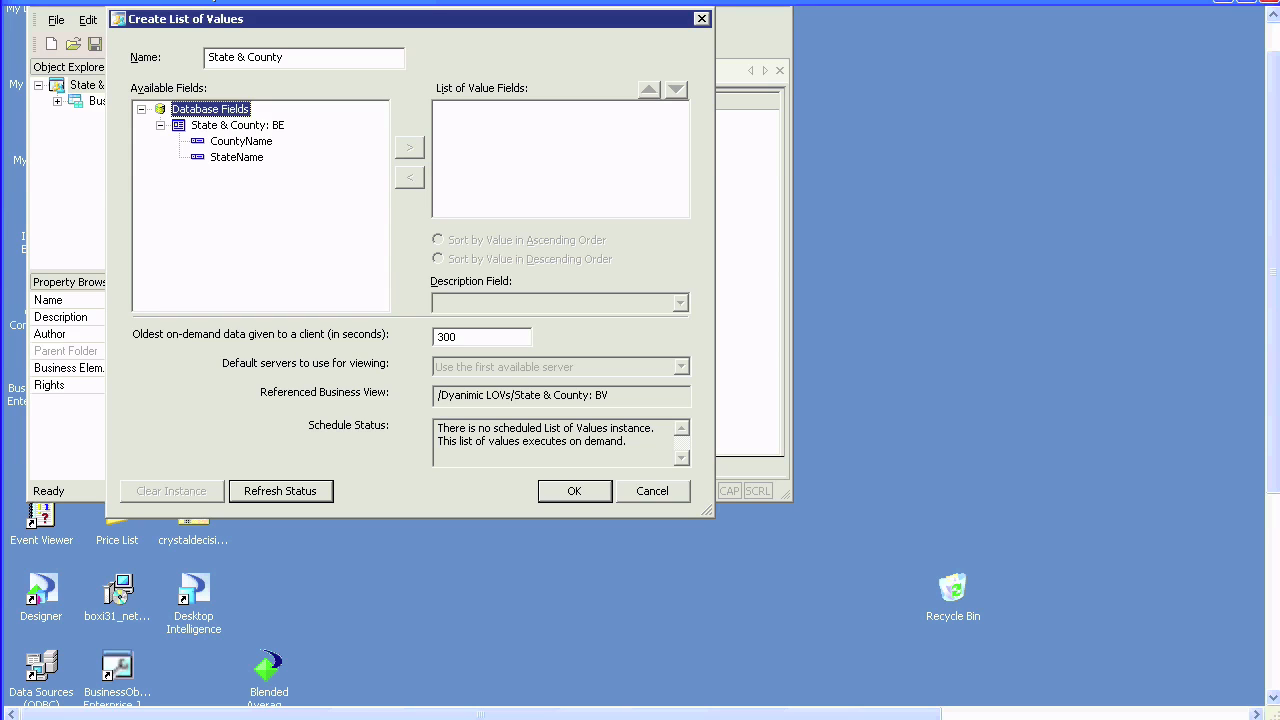
pyautogui.click(237, 125)
pyautogui.click(241, 141)
pyautogui.click(409, 147)
pyautogui.click(237, 157)
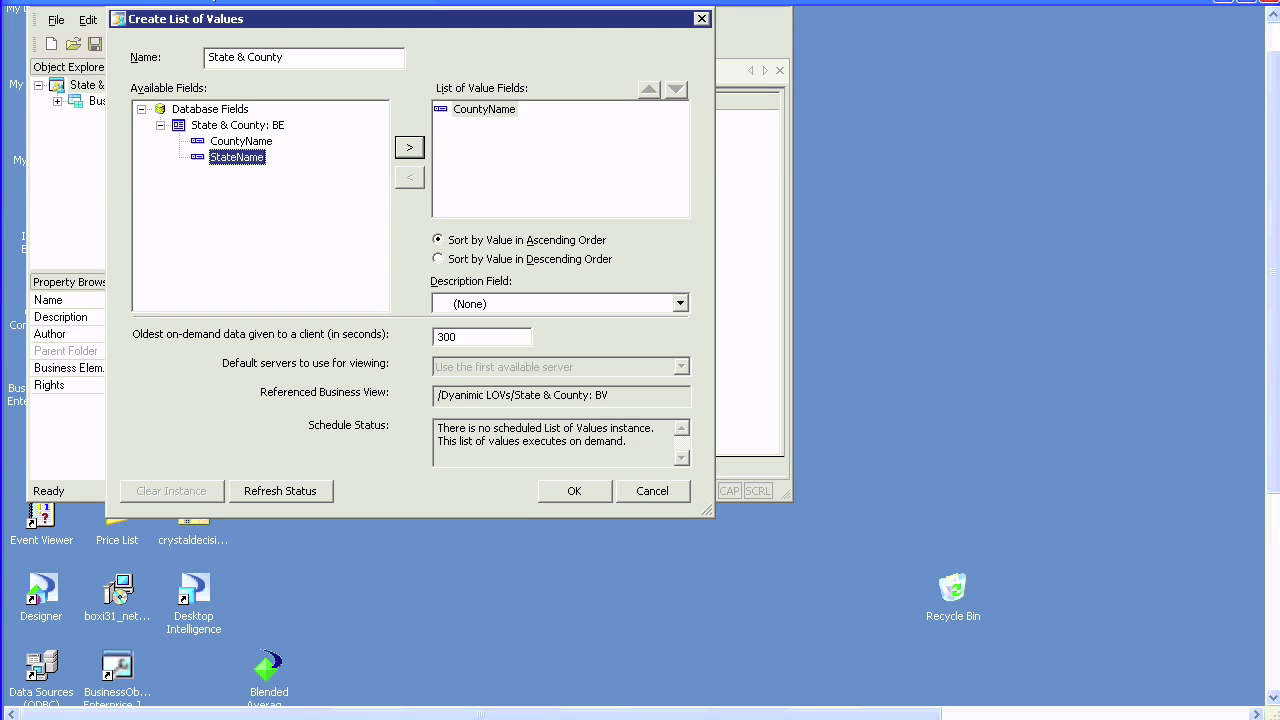
pyautogui.click(409, 147)
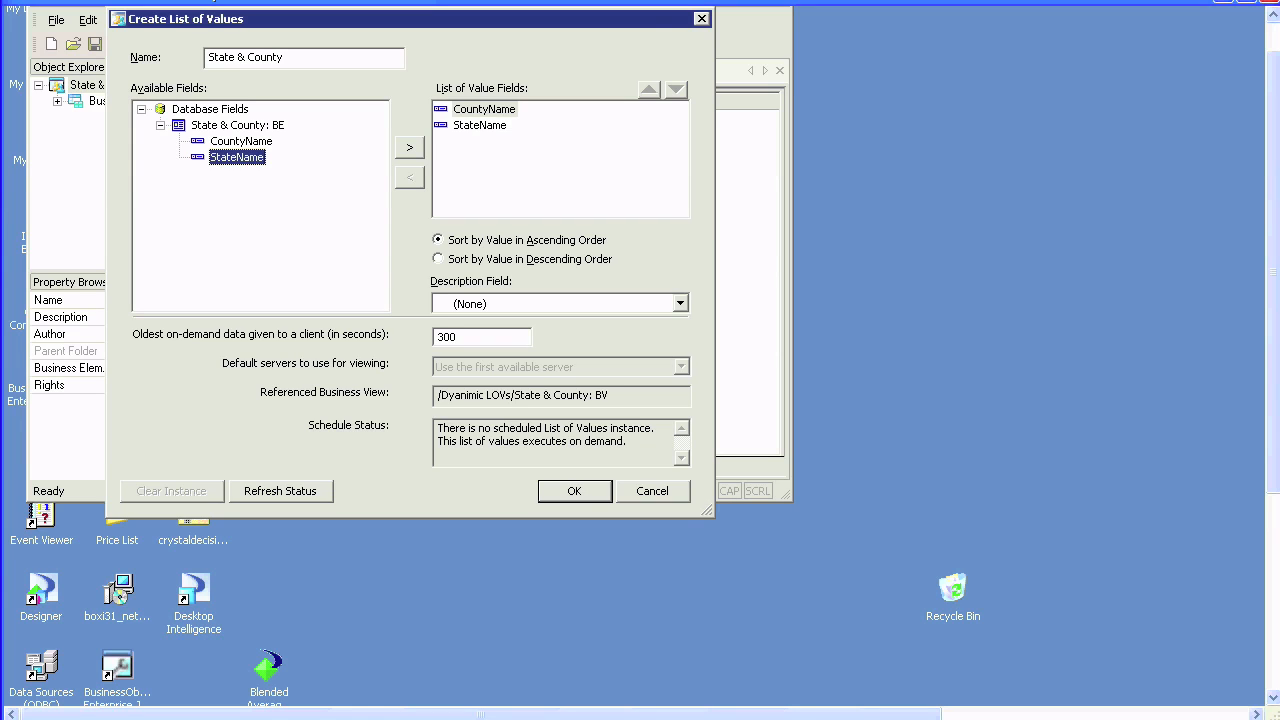
pyautogui.click(480, 125)
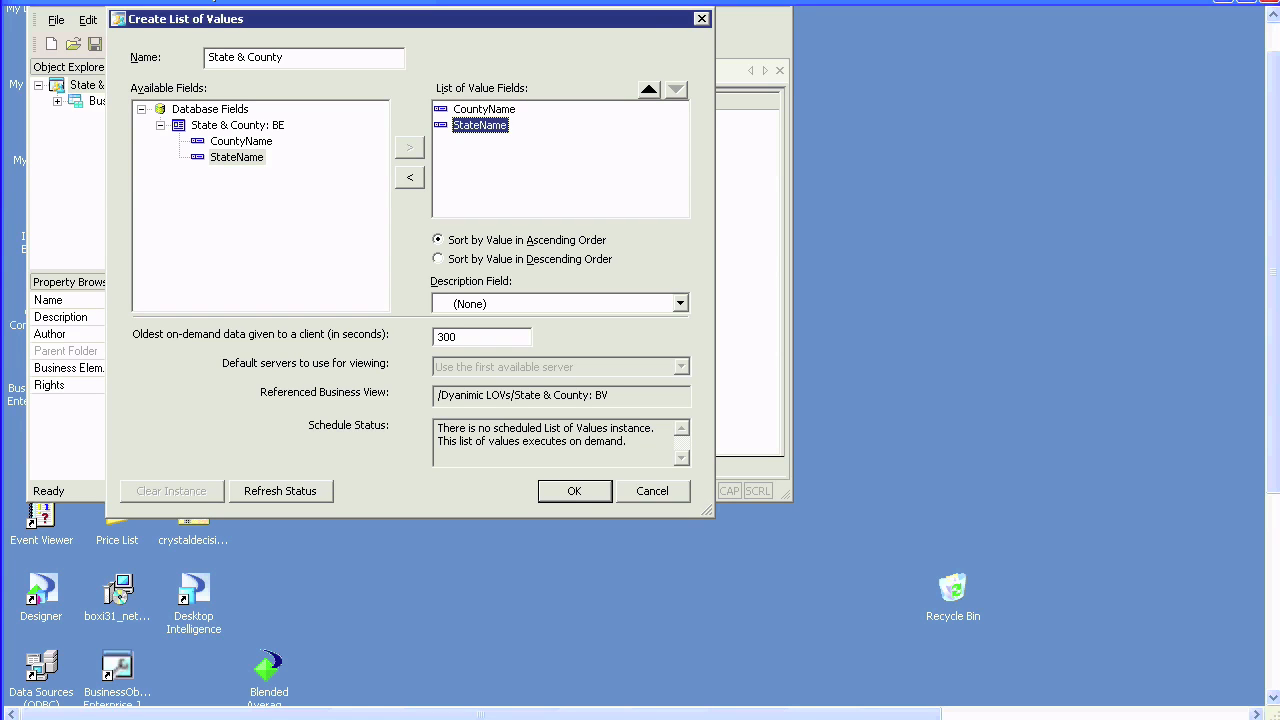
pyautogui.click(649, 90)
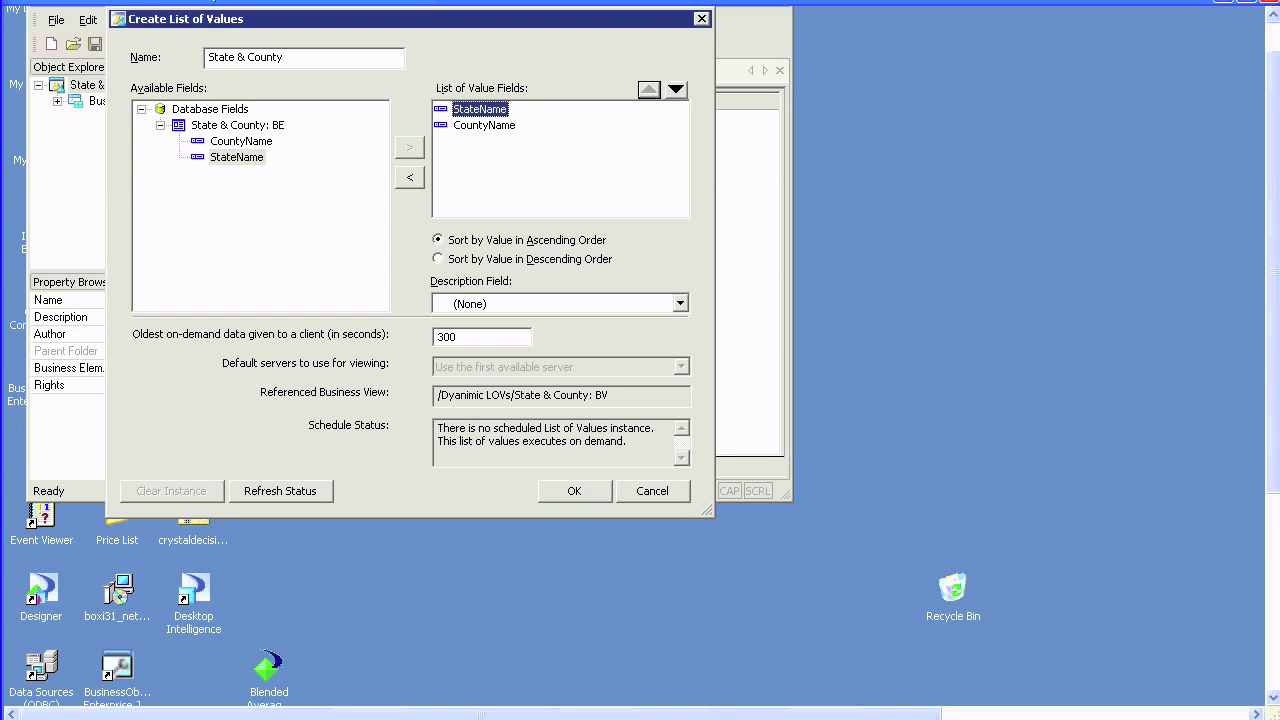
# Refresh the schedule status and save the "State & County" list of values in the Dyanimic LOVs folder
pyautogui.click(280, 491)
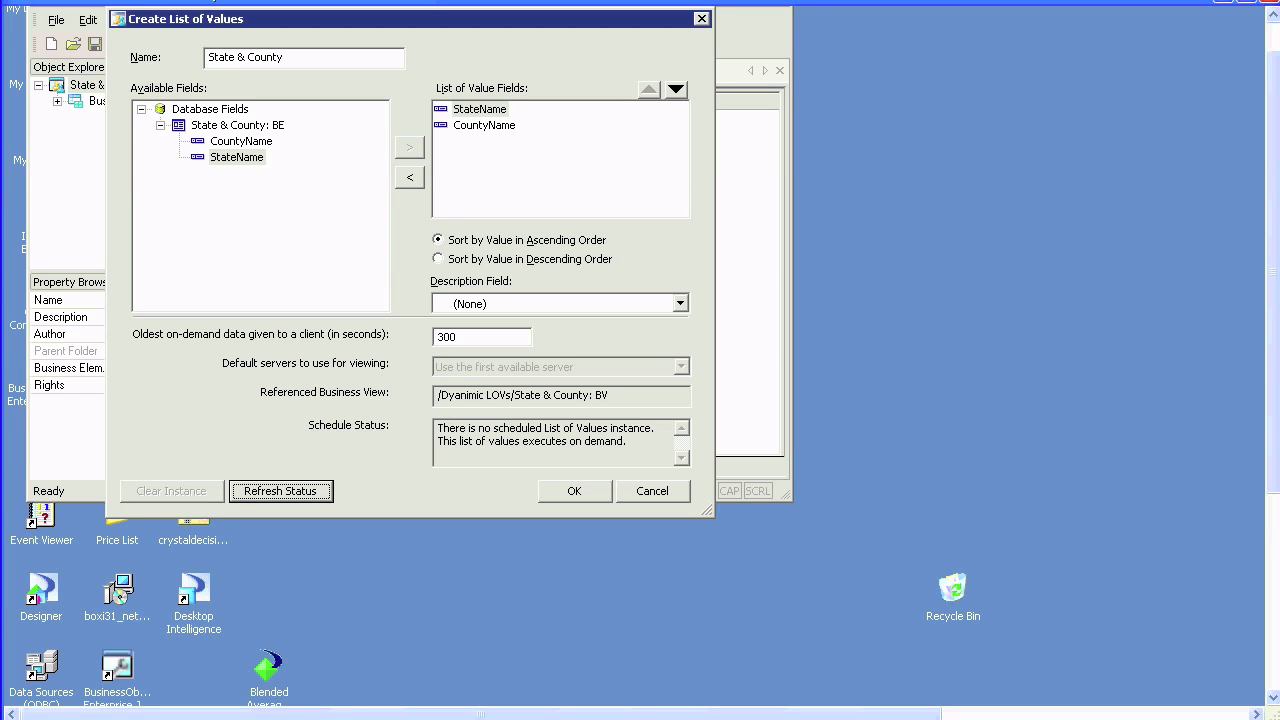
pyautogui.click(575, 491)
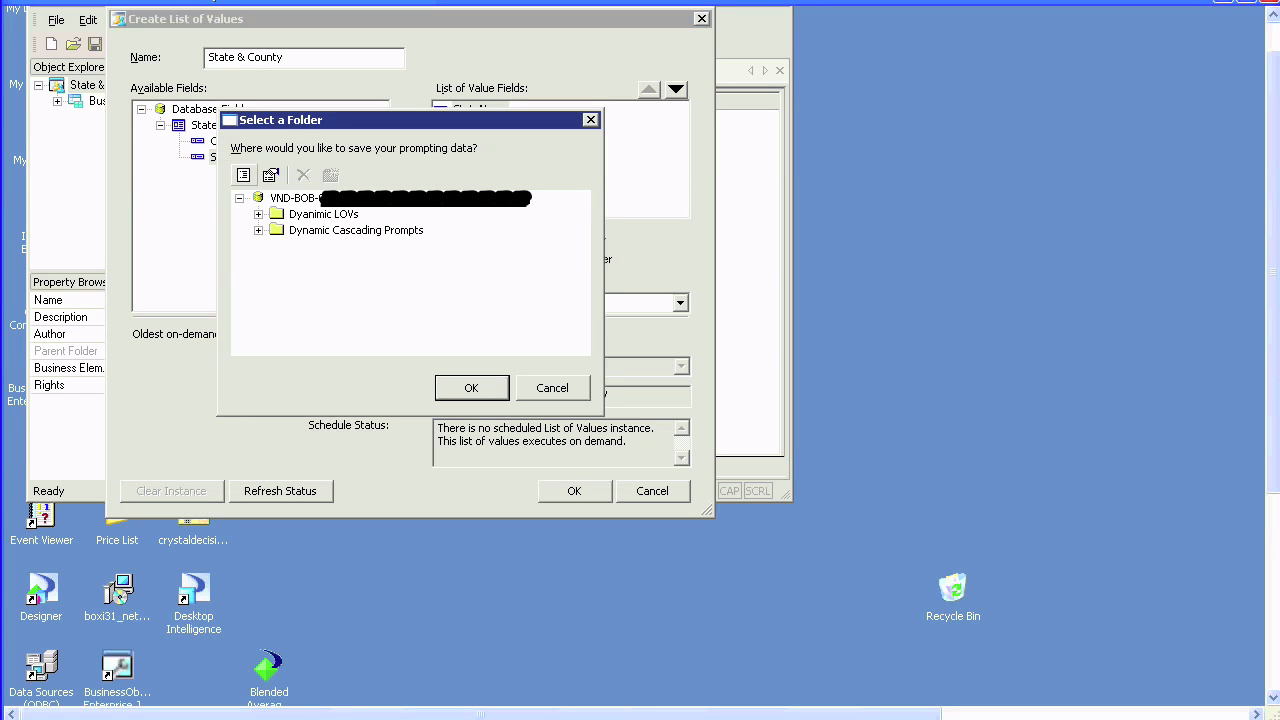
pyautogui.click(323, 214)
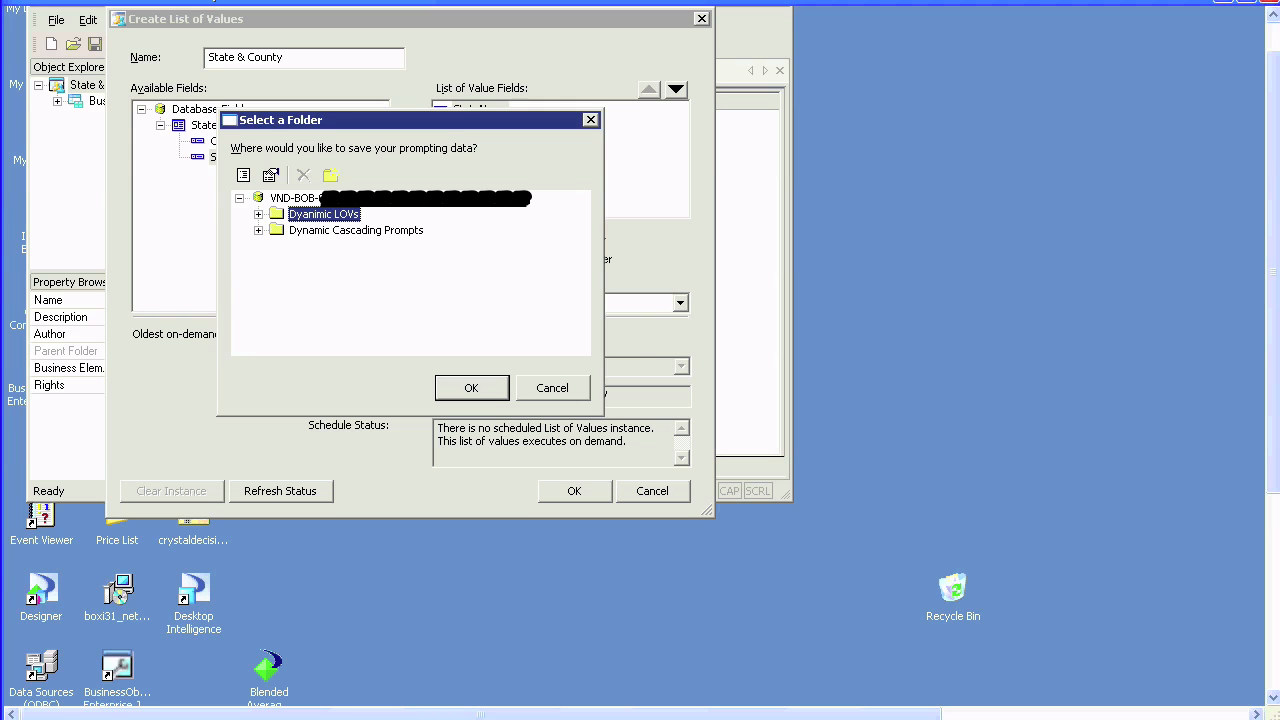
pyautogui.press('Return')
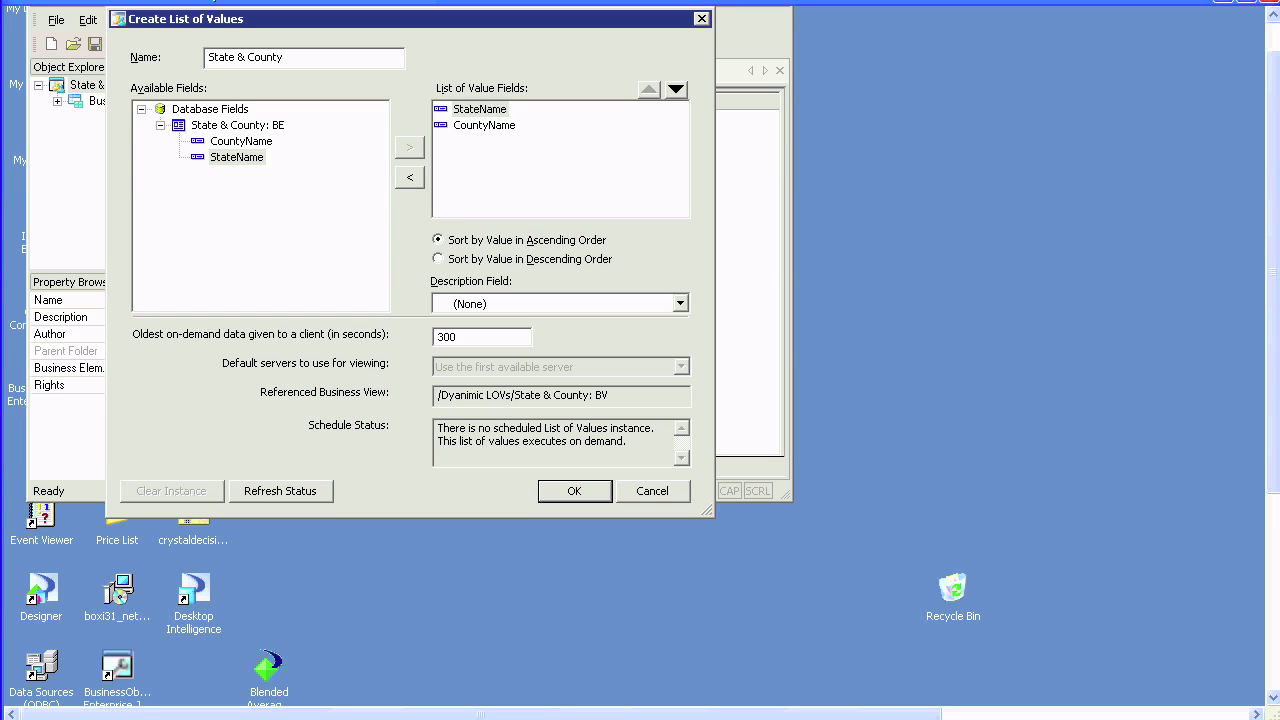
pyautogui.press('Return')
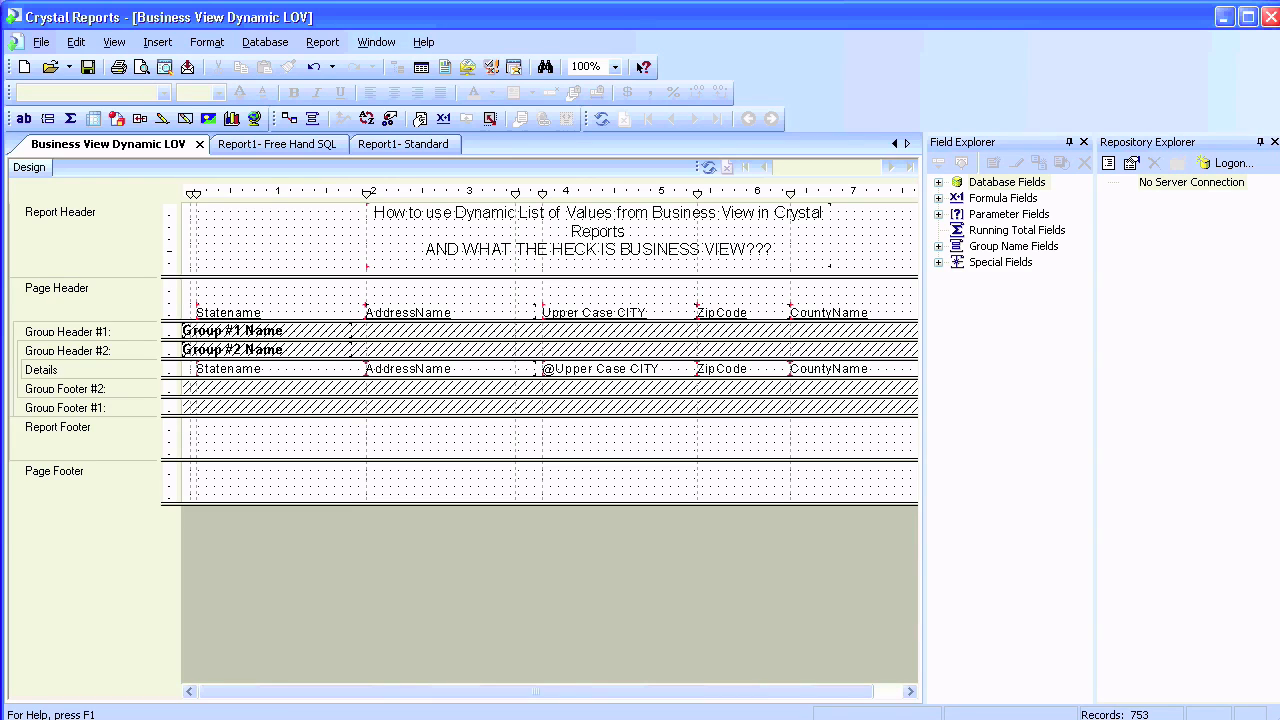
# Switch to Crystal Reports and refresh the Business View Dynamic LOV report for the state Alaska
pyautogui.click(709, 167)
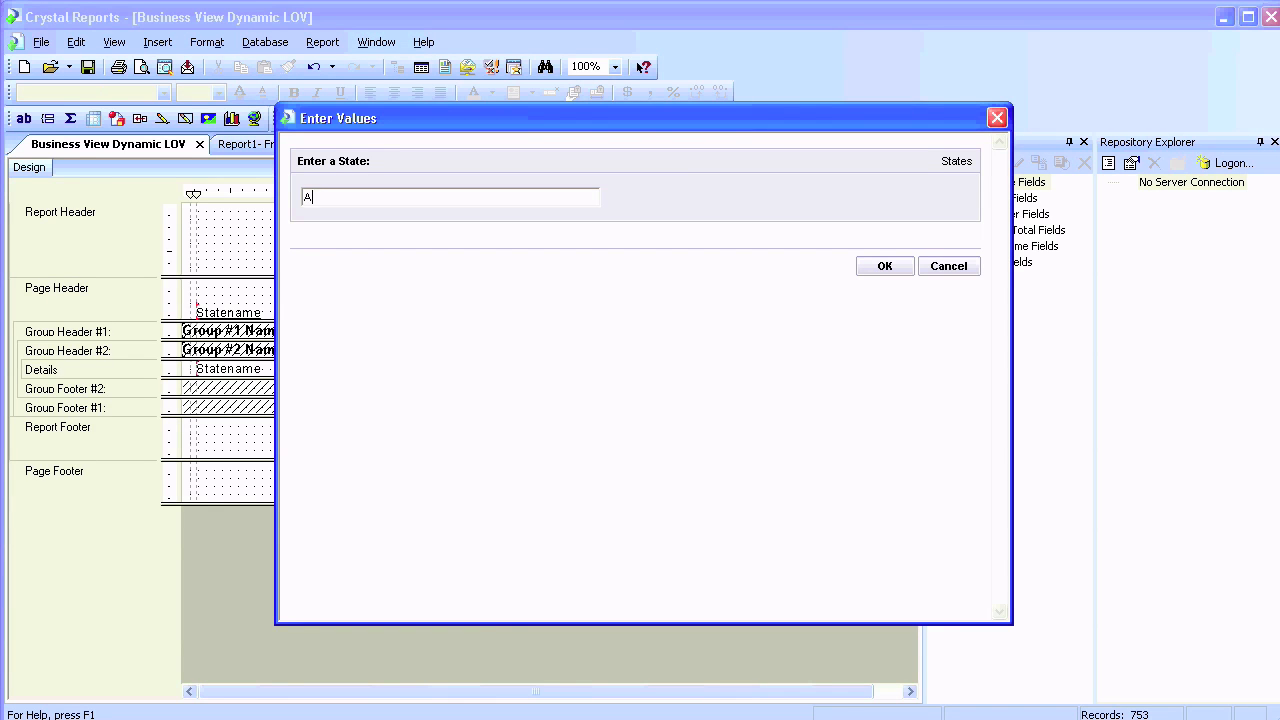
pyautogui.press('Return')
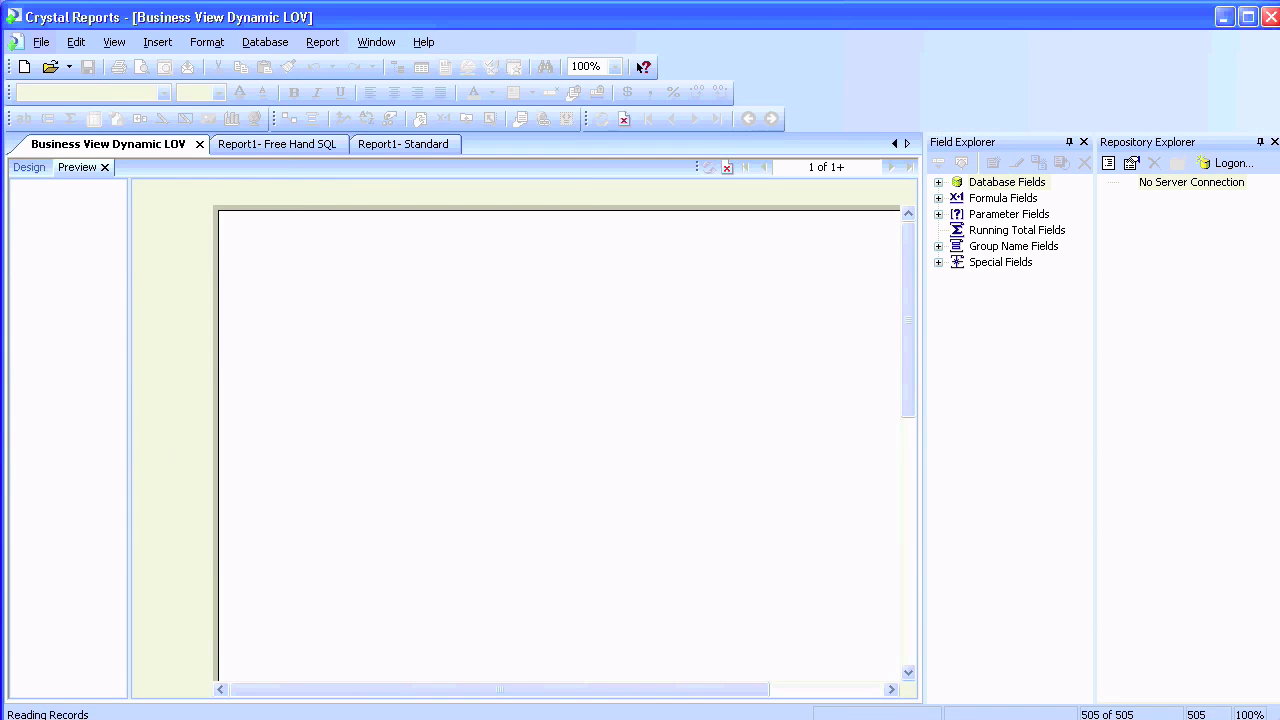
pyautogui.click(939, 214)
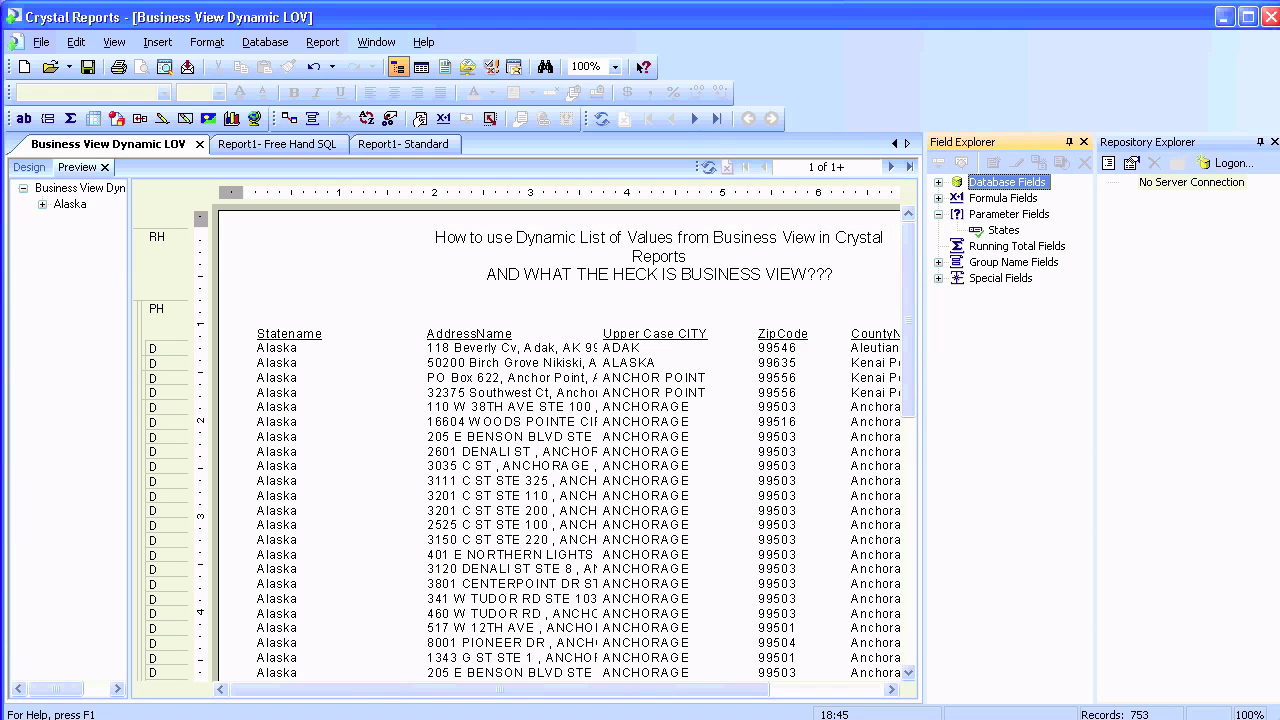
pyautogui.doubleClick(1003, 230)
pyautogui.click(903, 210)
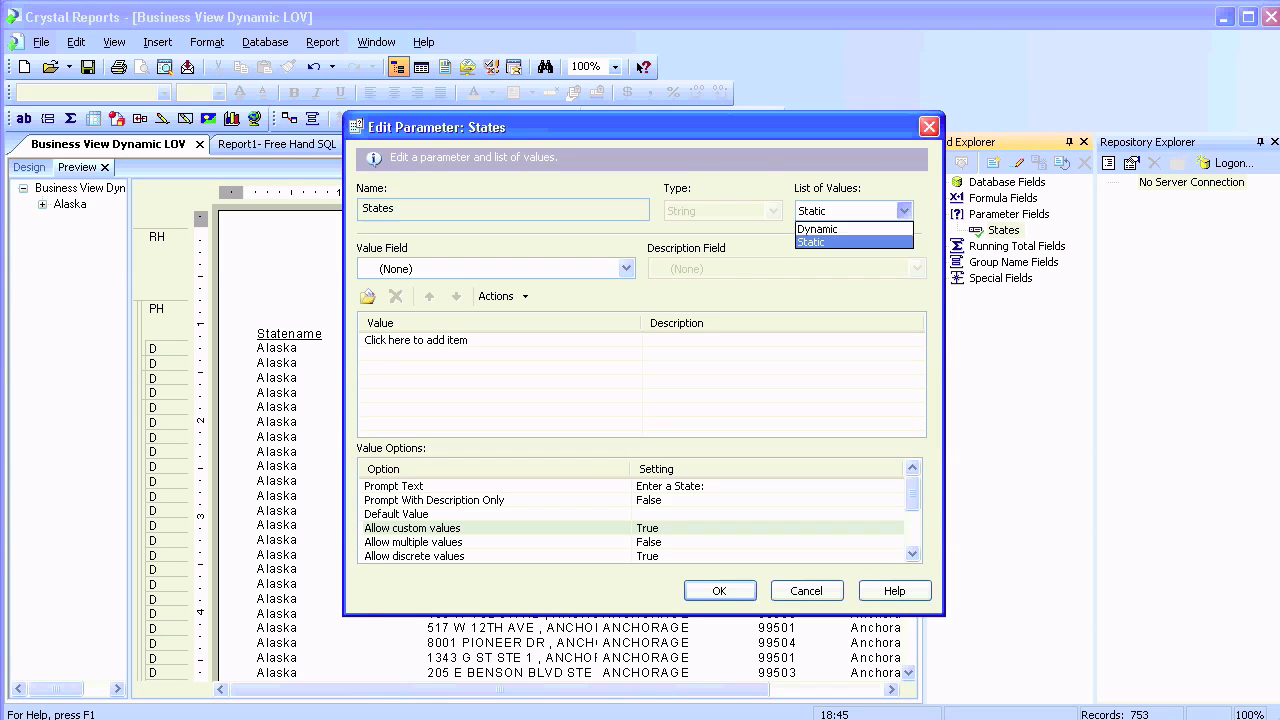
pyautogui.click(818, 229)
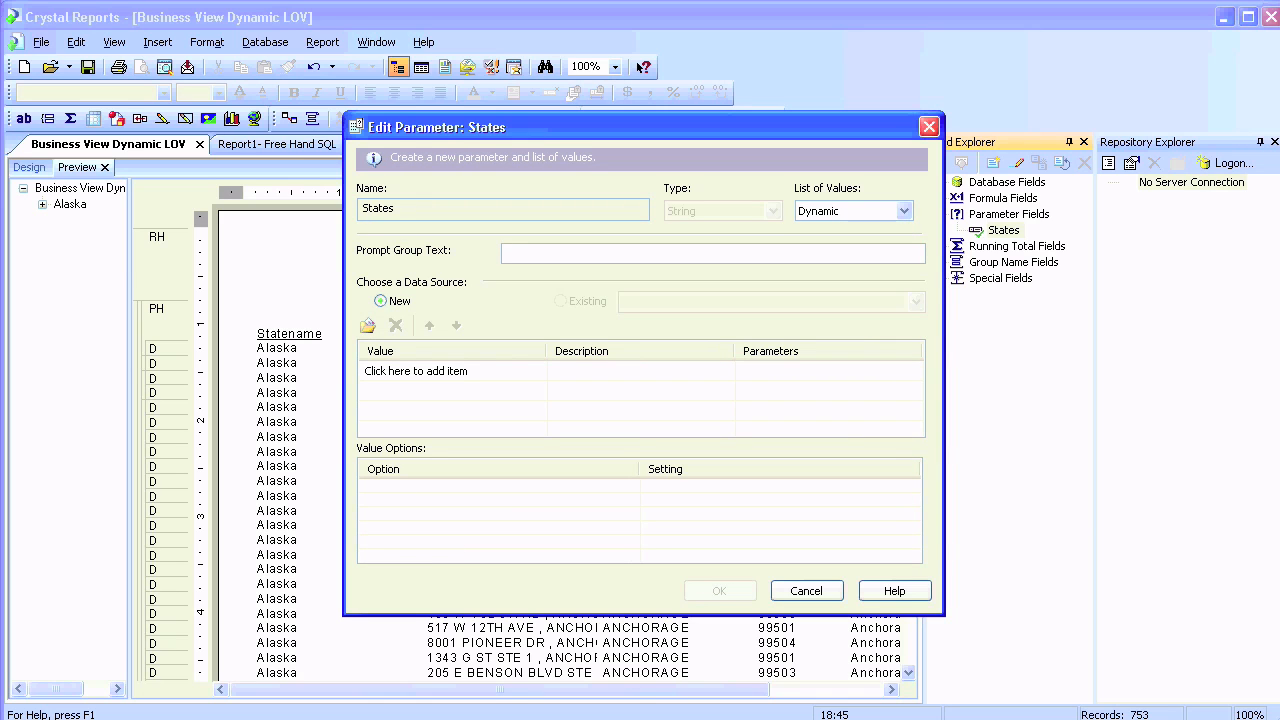
pyautogui.click(806, 590)
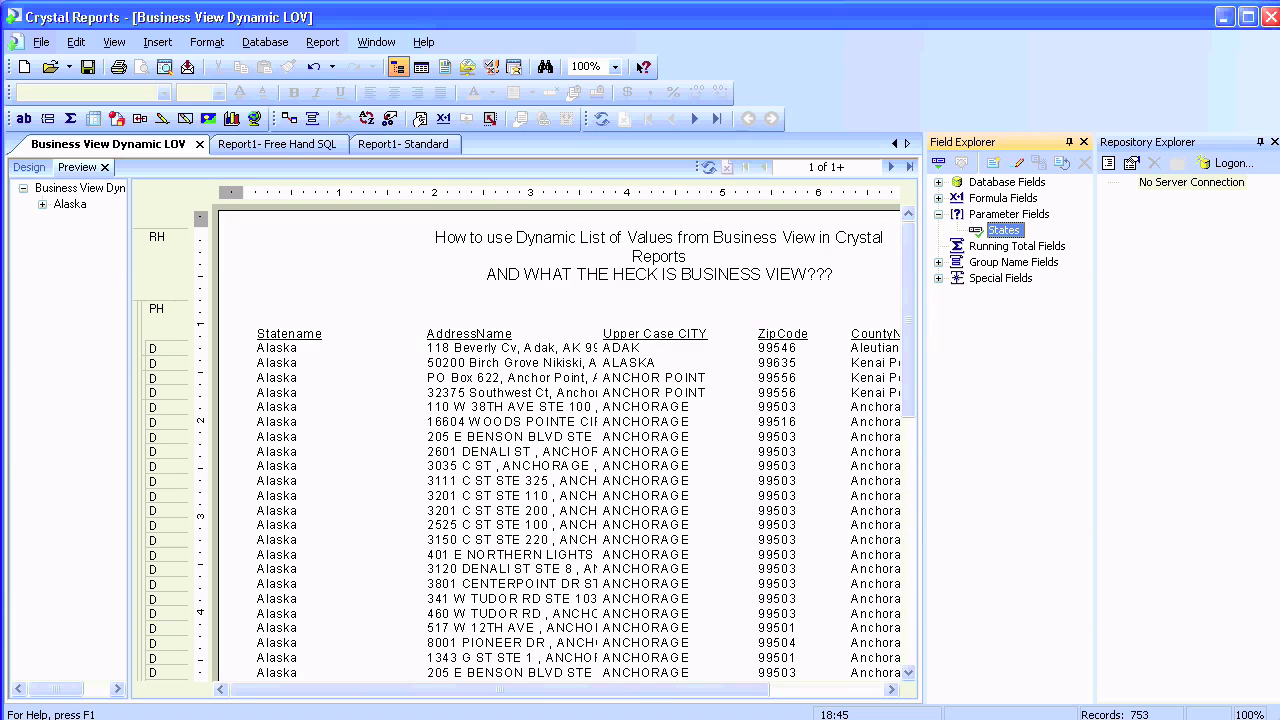
# Log on to the BusinessObjects Enterprise repository on system VND-BOB-002, entering the account password with Enterprise authentication
pyautogui.click(1226, 163)
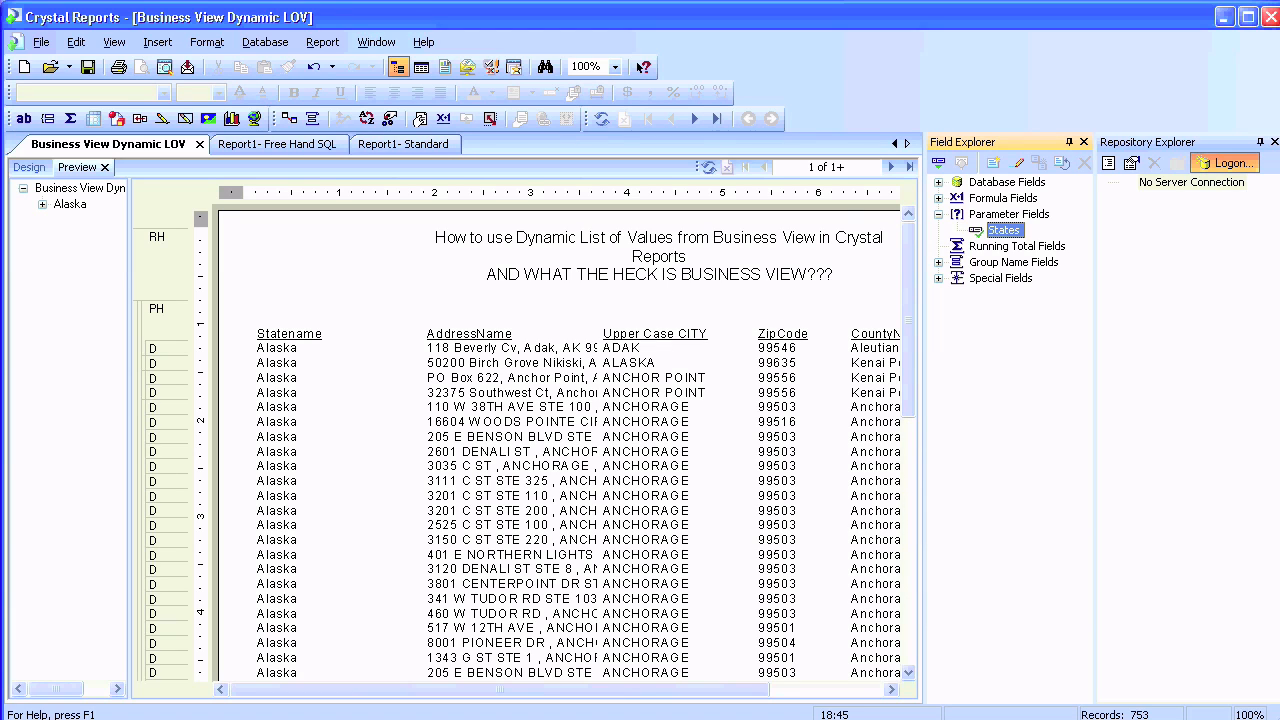
pyautogui.write('VND-BOB-002')
pyautogui.press('Tab')
pyautogui.press('Tab')
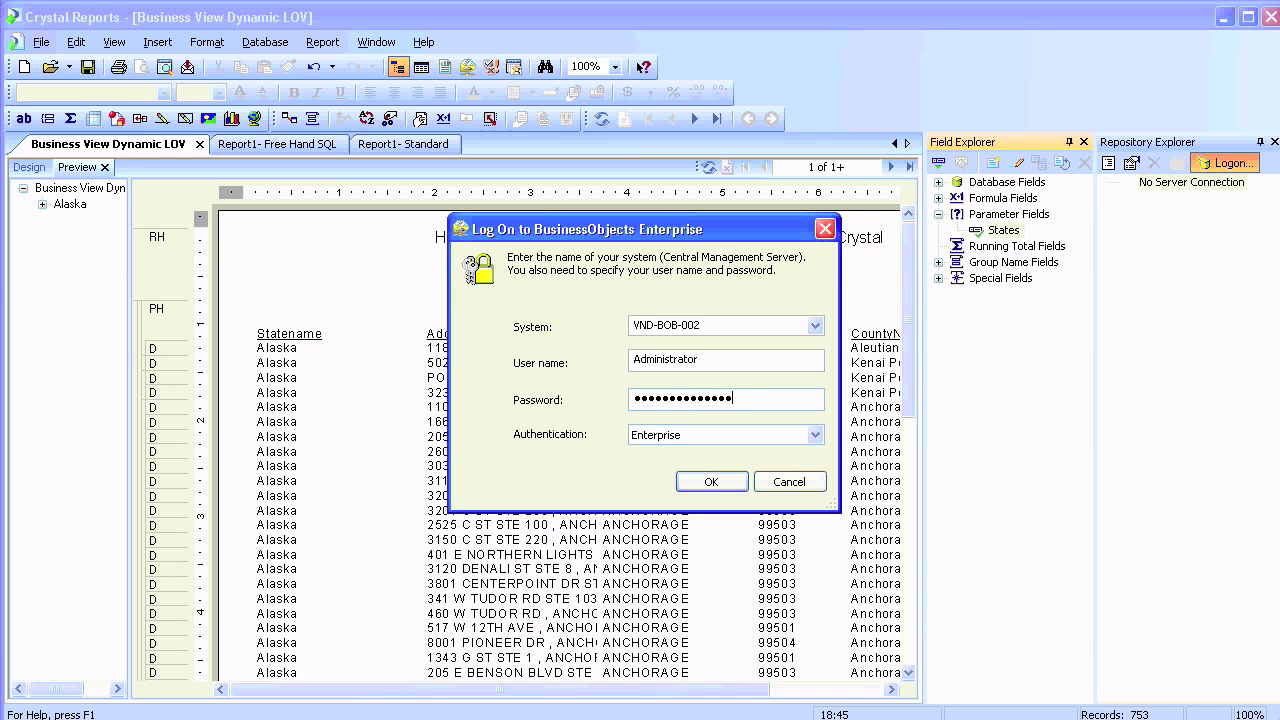
pyautogui.press('Return')
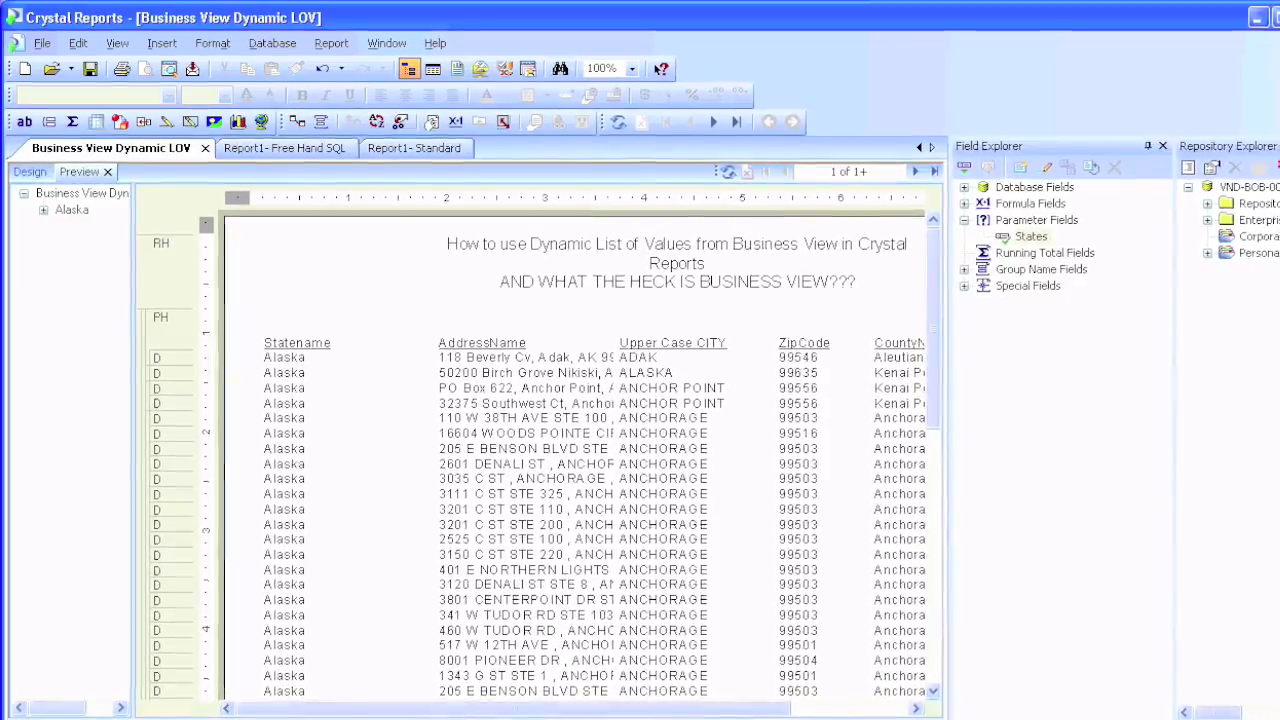
# Make the States parameter's list of values dynamic, based on the existing "State & County: DLOV - Prompt Group 2" data source
pyautogui.click(1032, 237)
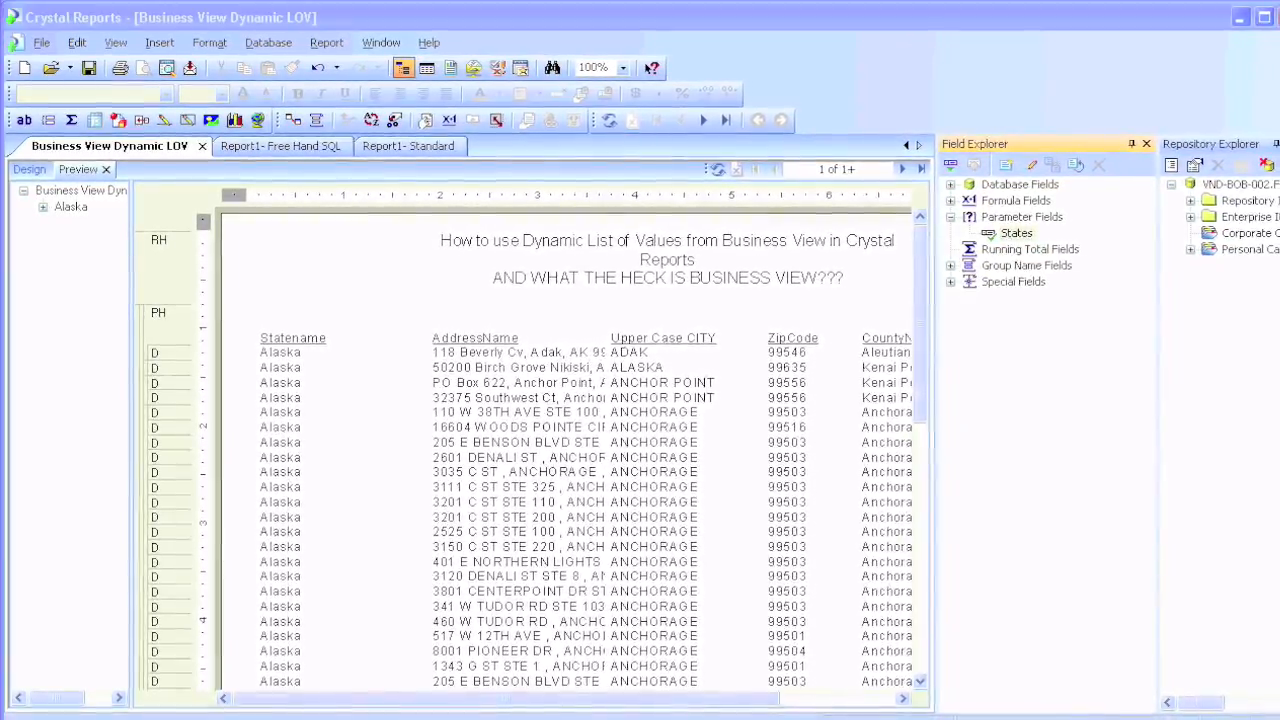
pyautogui.click(1034, 165)
pyautogui.click(911, 213)
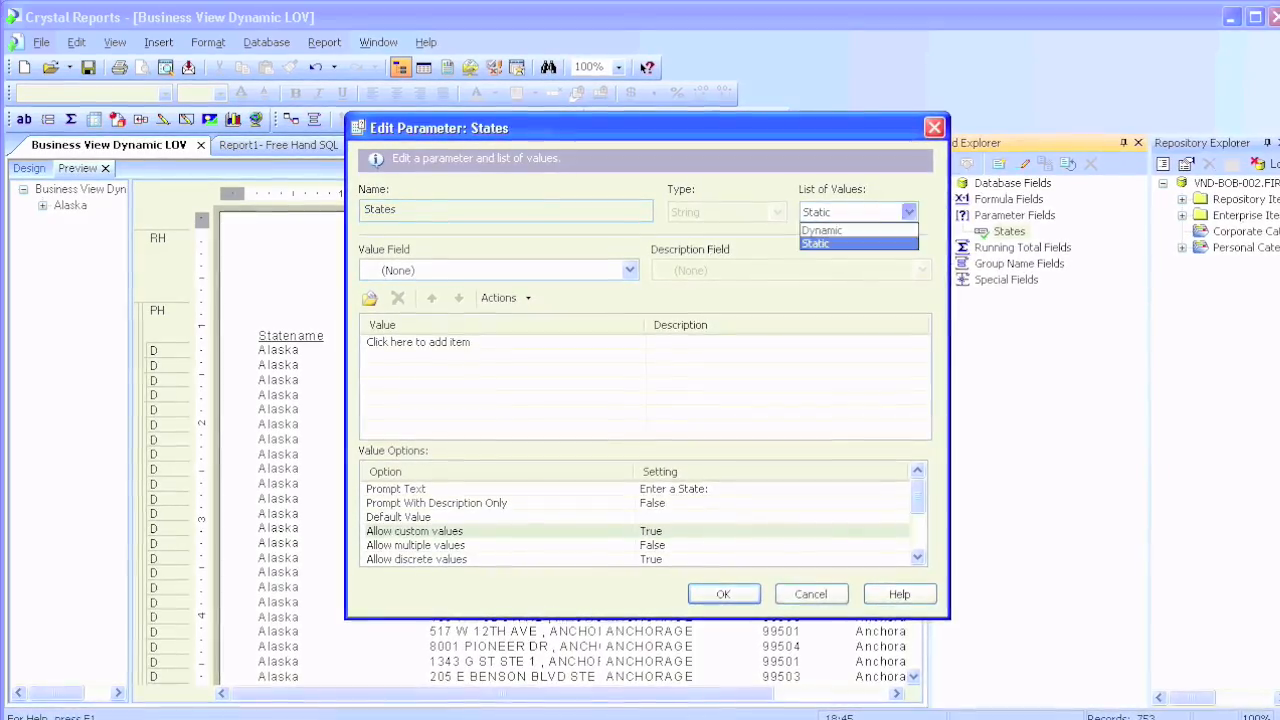
pyautogui.click(850, 231)
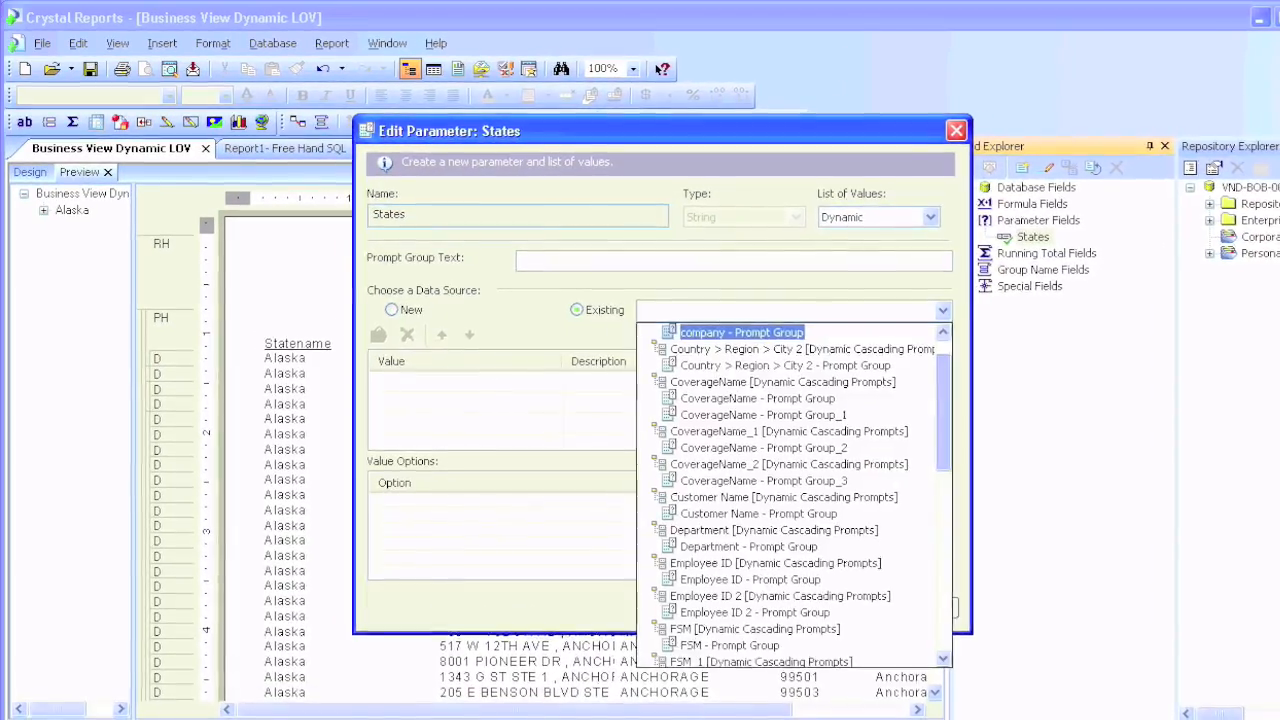
pyautogui.moveTo(943, 421); pyautogui.dragTo(918, 547)
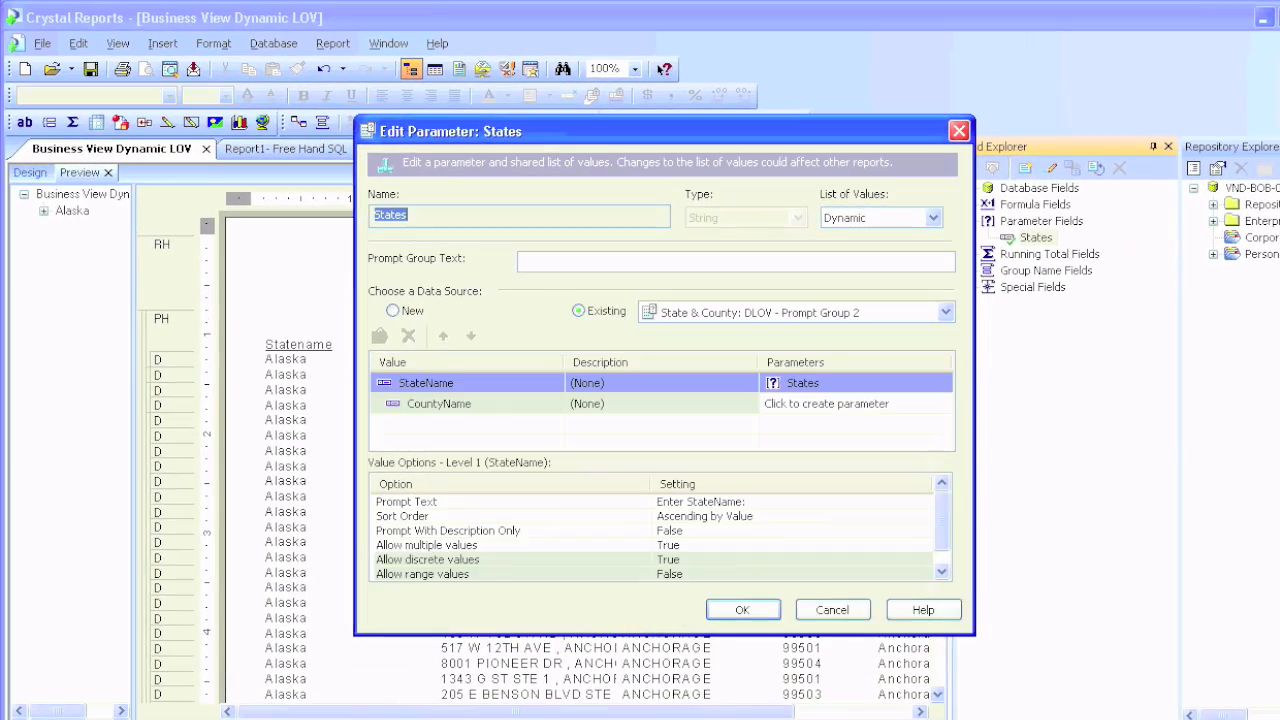
# Create a parameter for the CountyName level beneath StateName and accept the States parameter changes
pyautogui.click(840, 383)
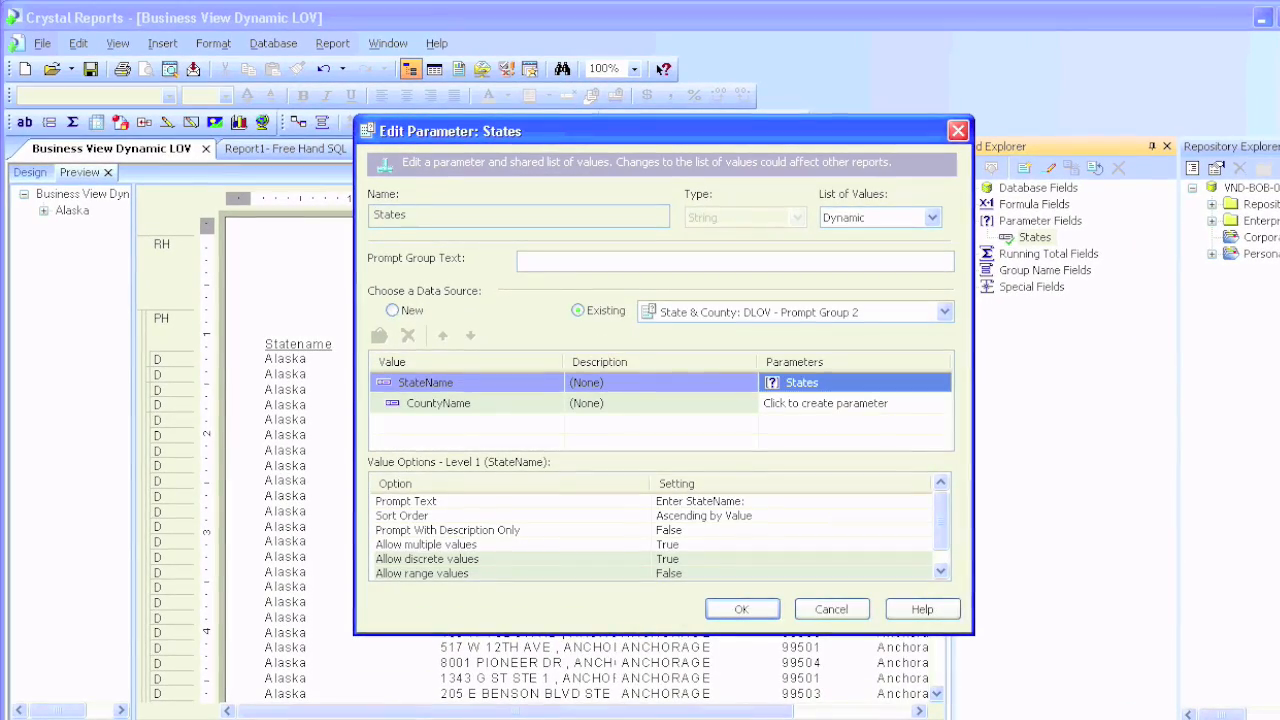
pyautogui.click(840, 404)
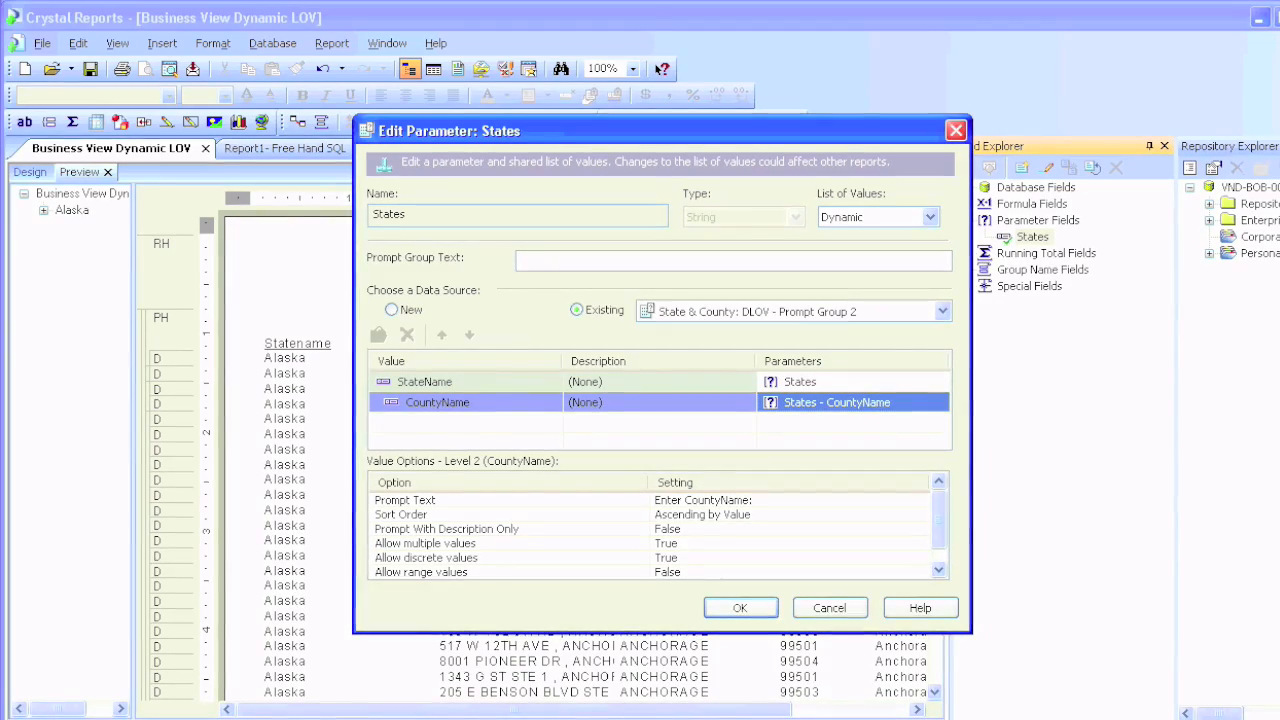
pyautogui.click(840, 381)
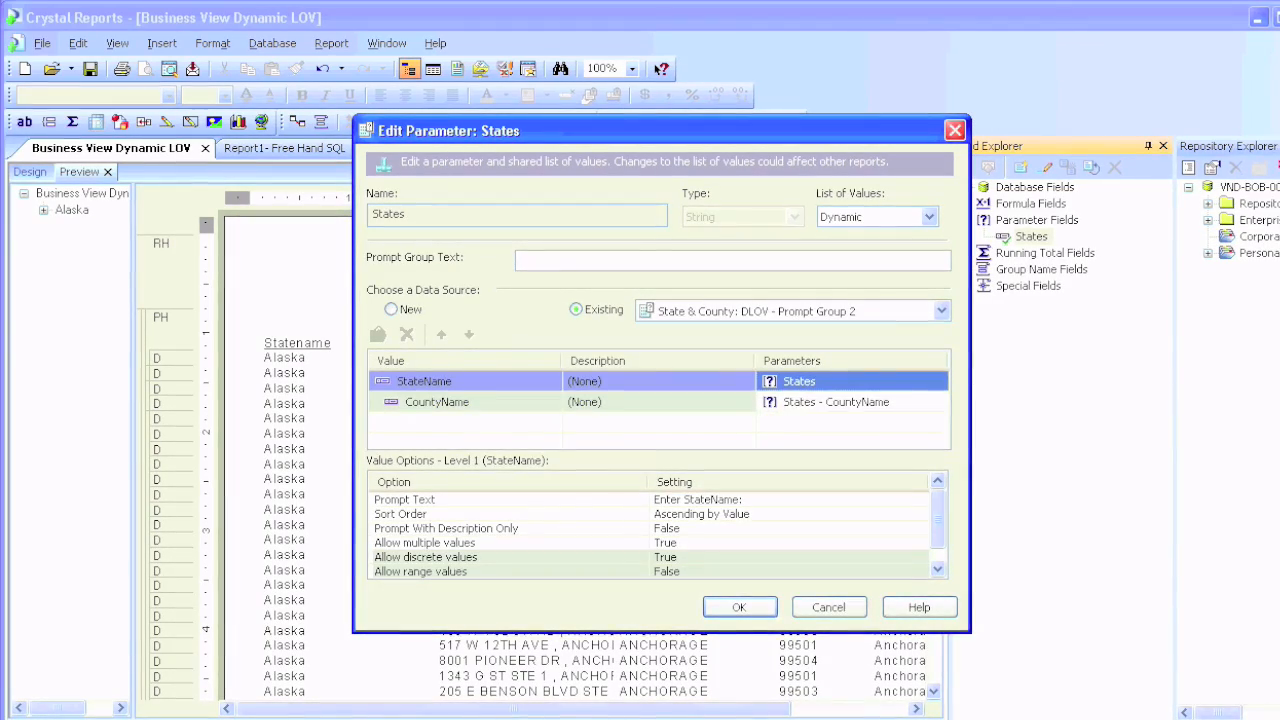
pyautogui.click(840, 402)
pyautogui.press('Return')
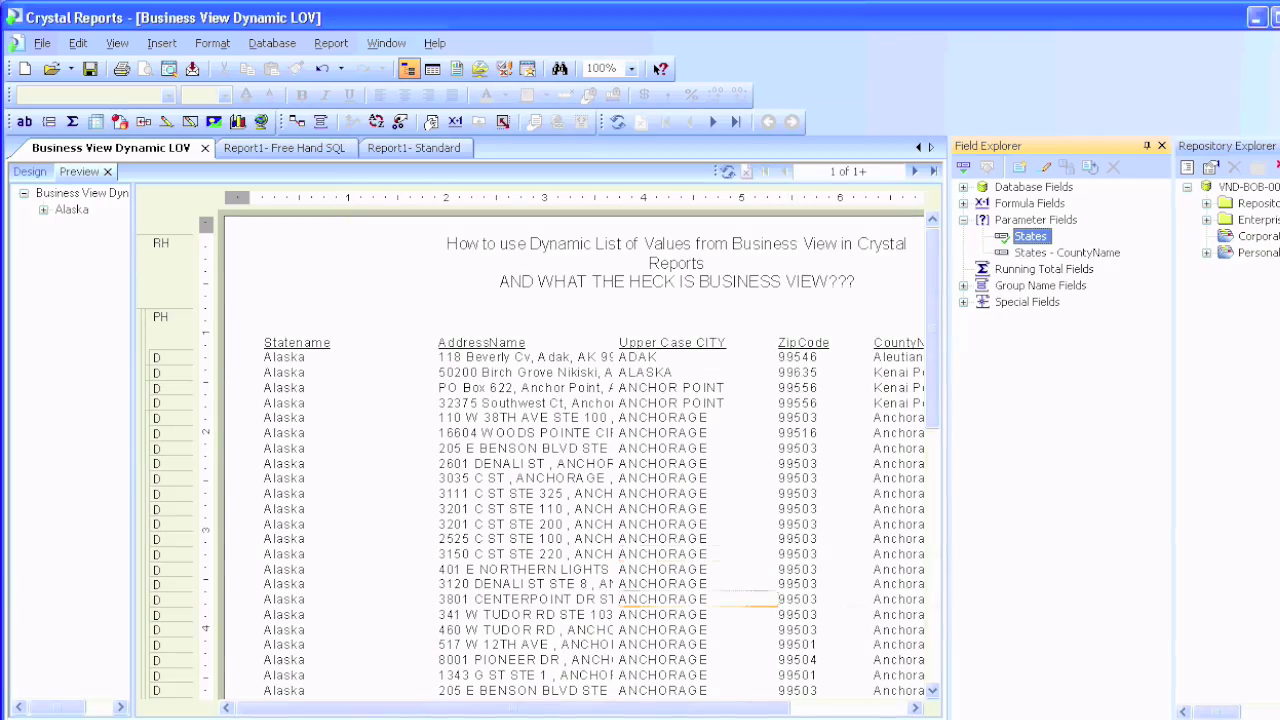
# Rewrite the record selection formula so that {CrystalReport.Statename} = {?States}
pyautogui.click(330, 43)
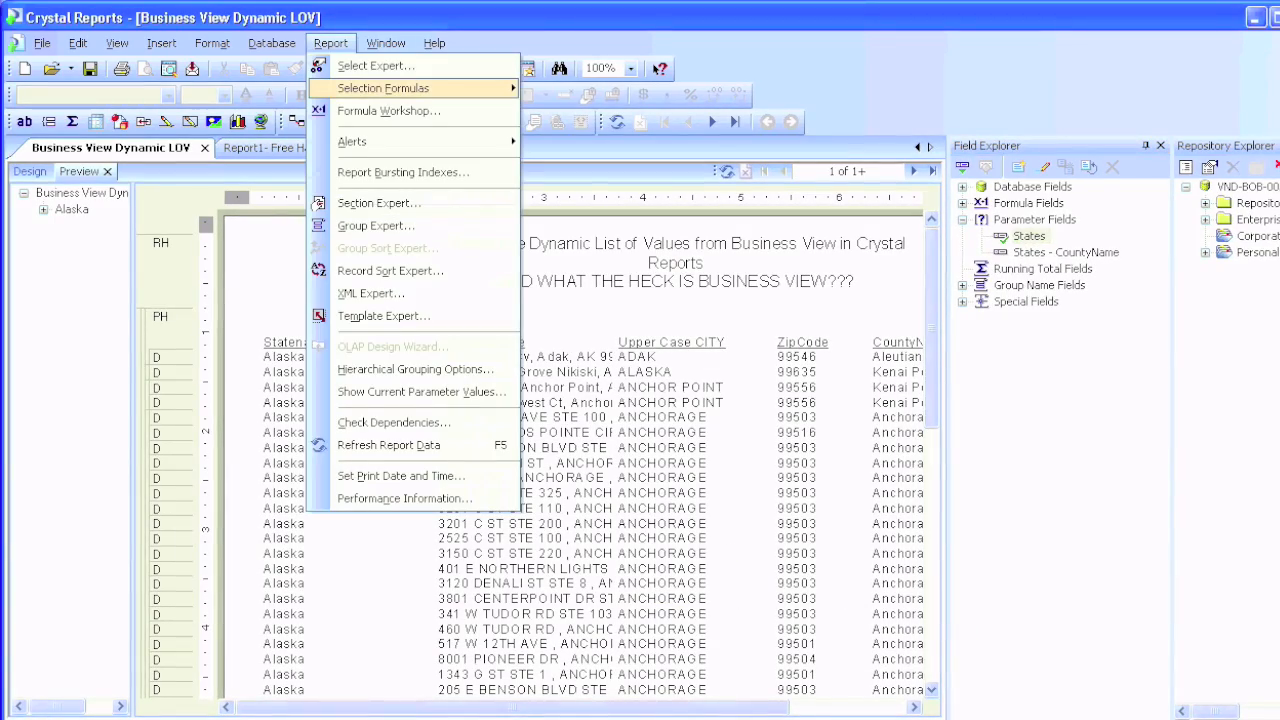
pyautogui.moveTo(400, 89)
pyautogui.click(570, 84)
pyautogui.write('{CrystalReport.Statename} = ()')
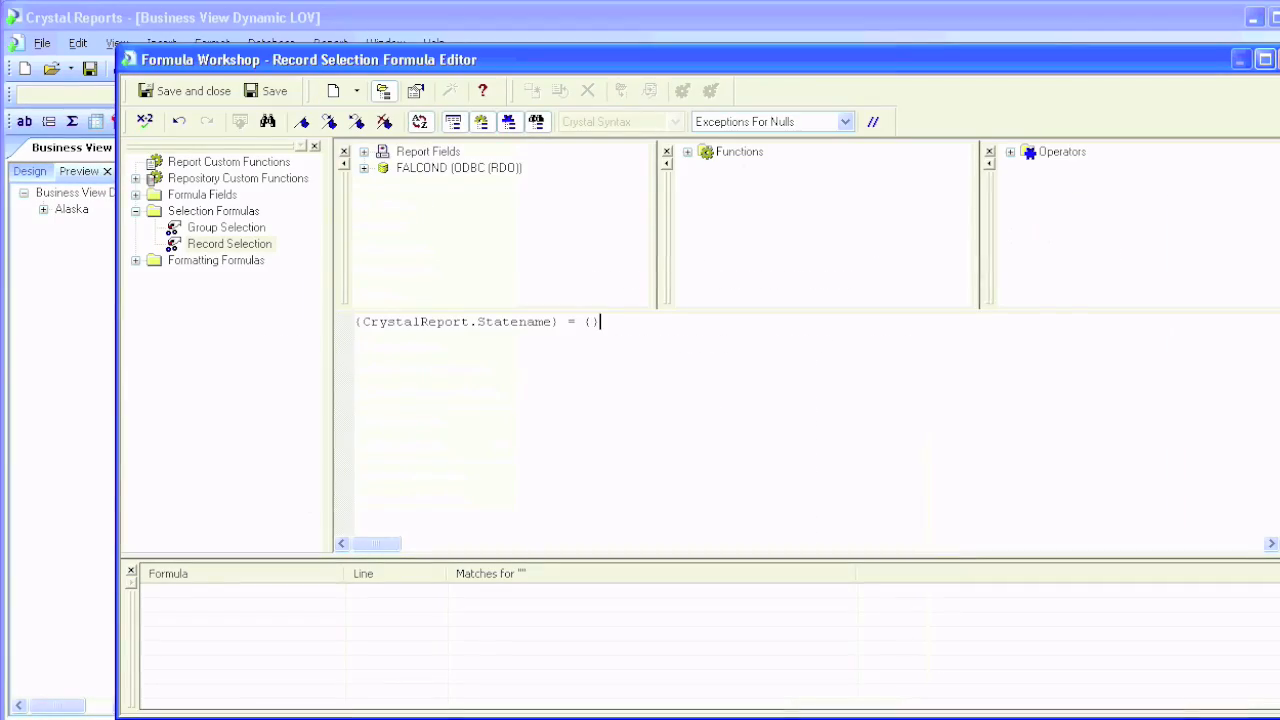
pyautogui.hotkey('ctrl', 'a')
pyautogui.write('{CrystalReport.Stat')
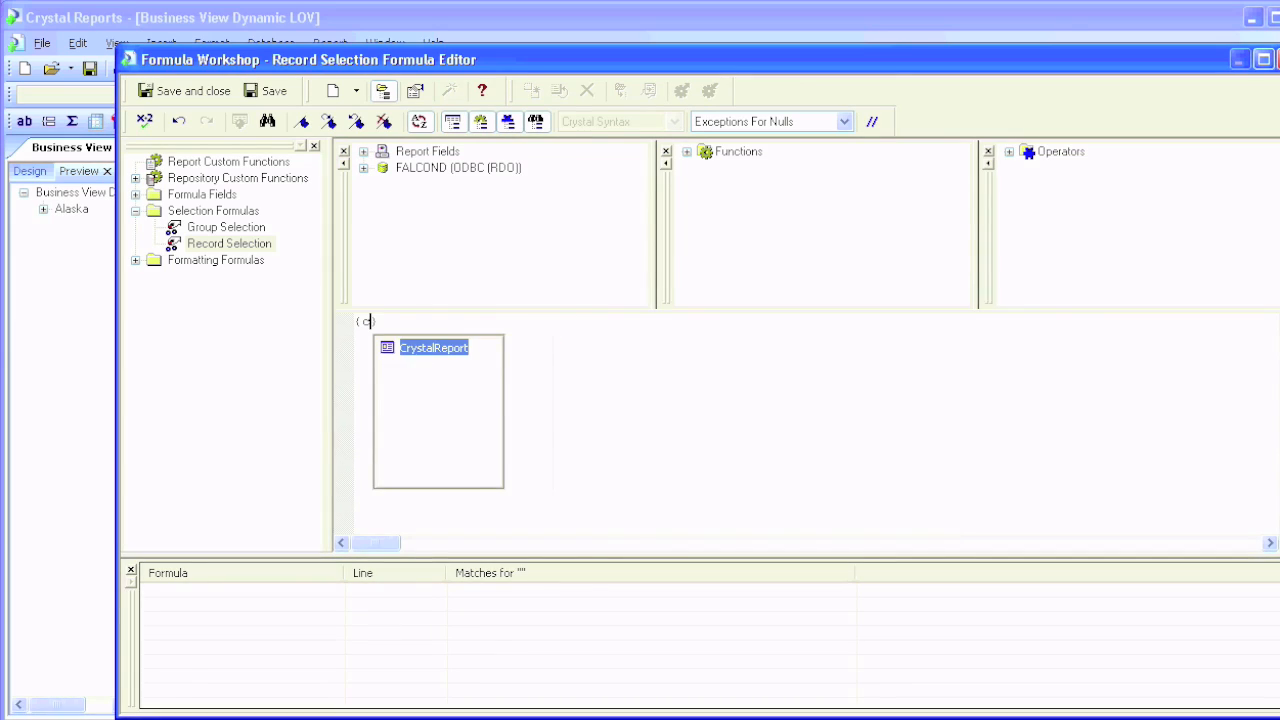
pyautogui.press('Return')
pyautogui.write('= {?')
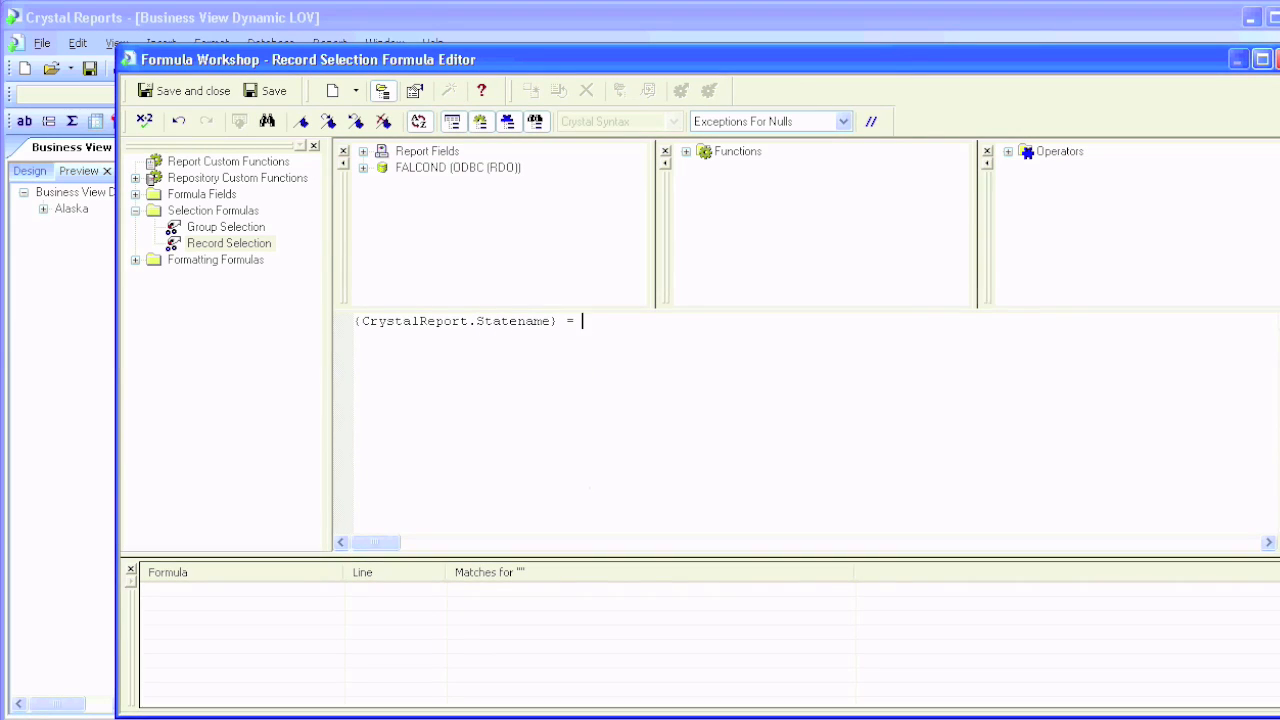
pyautogui.press('Return')
# Extend the record selection formula with AND {CrystalReport.CountyName} = {?States - CountyName}
pyautogui.write('AND')
pyautogui.press('Return')
pyautogui.press('Return')
pyautogui.write('{CrystalReport.')
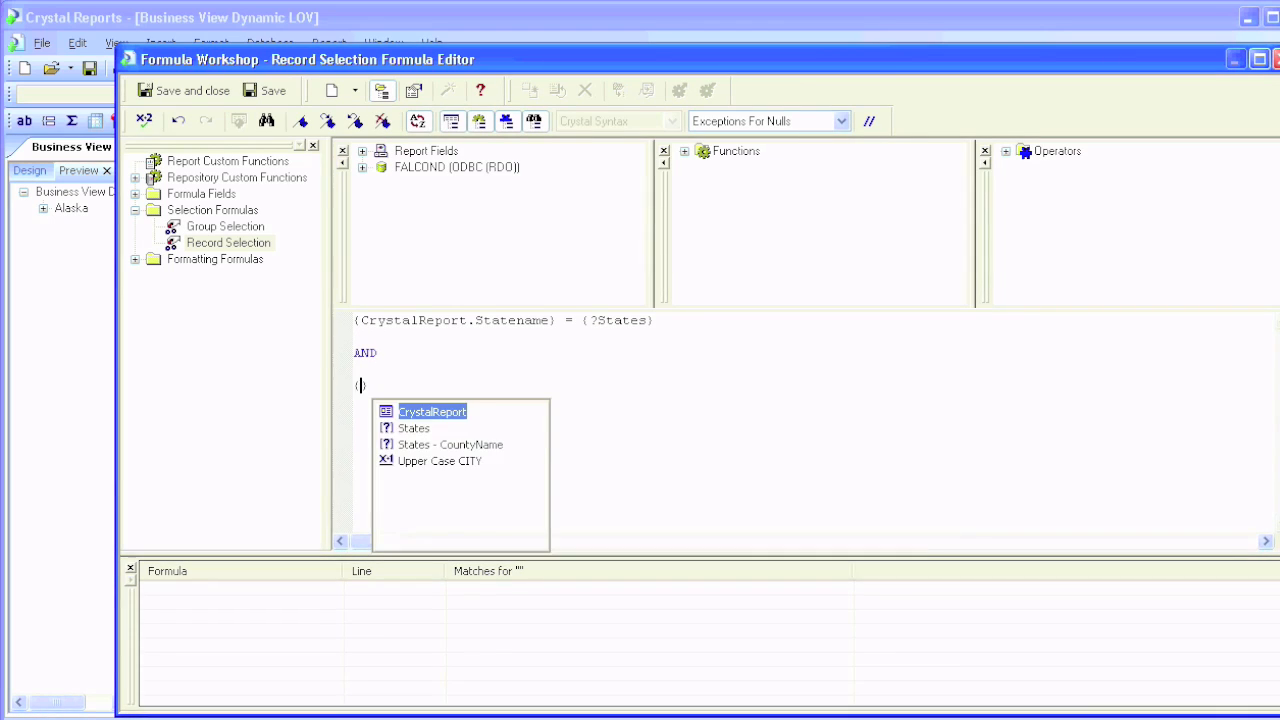
pyautogui.write('Co')
pyautogui.press('Return')
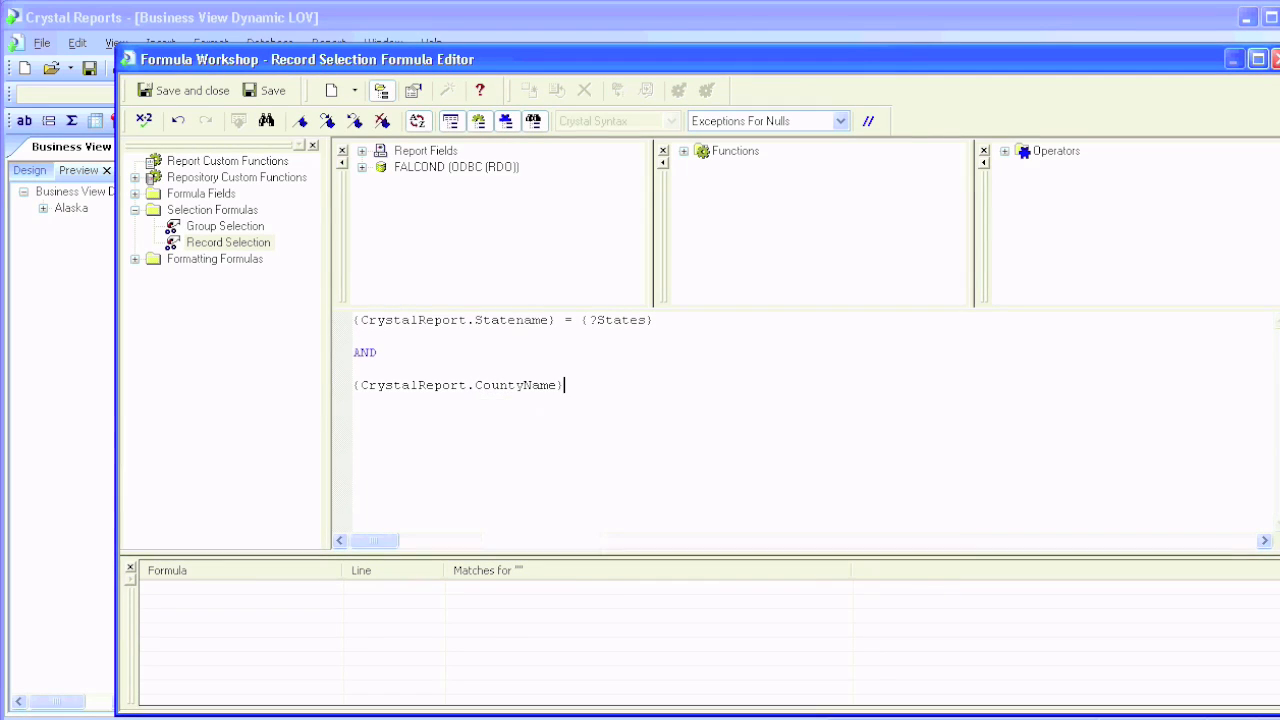
pyautogui.write('= {')
pyautogui.press('Down')
pyautogui.press('Down')
pyautogui.press('Return')
# Check the record selection formula for errors, then save and close it
pyautogui.hotkey('alt', 'c')
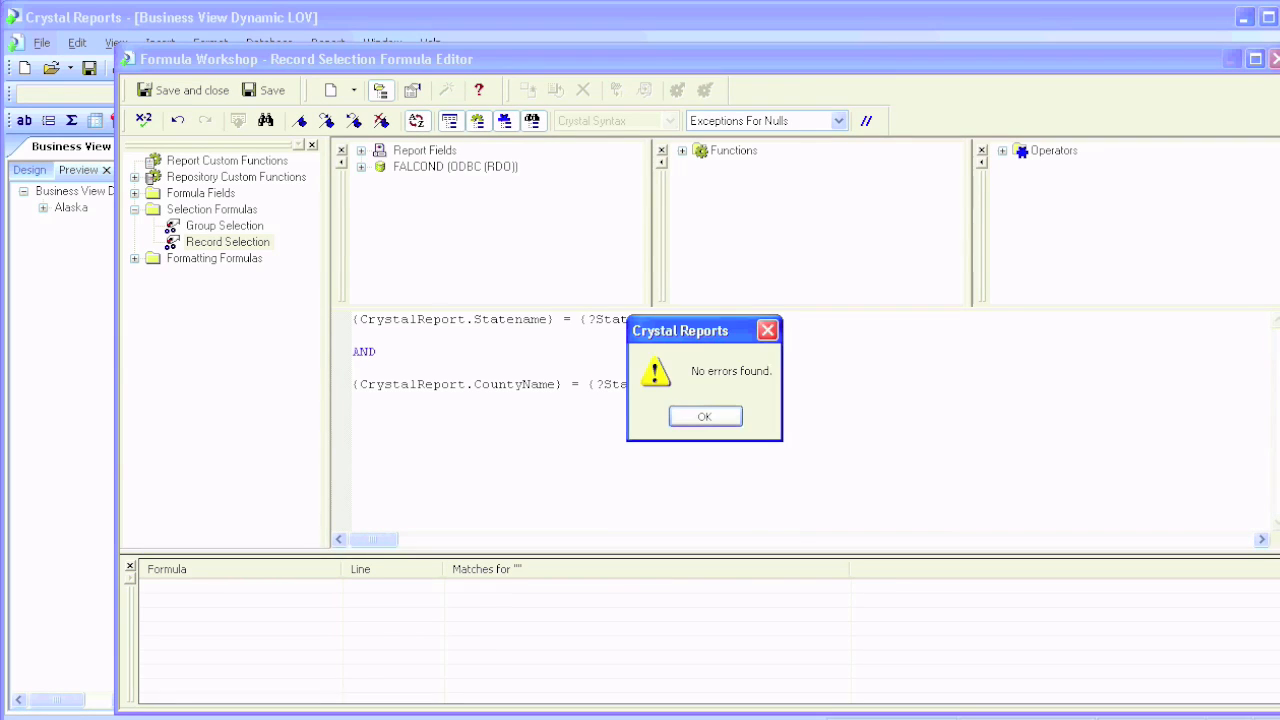
pyautogui.press('Return')
pyautogui.click(183, 90)
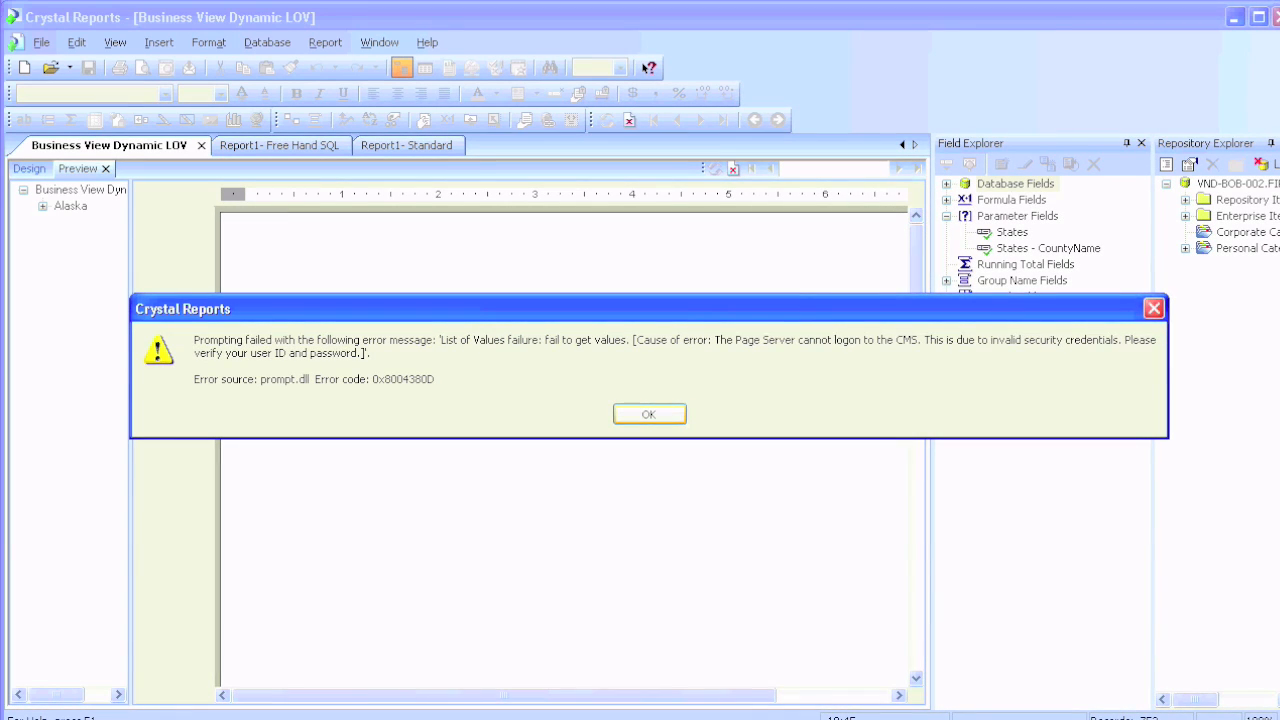
# Refresh the report data, choosing to prompt for new parameter values
pyautogui.press('Return')
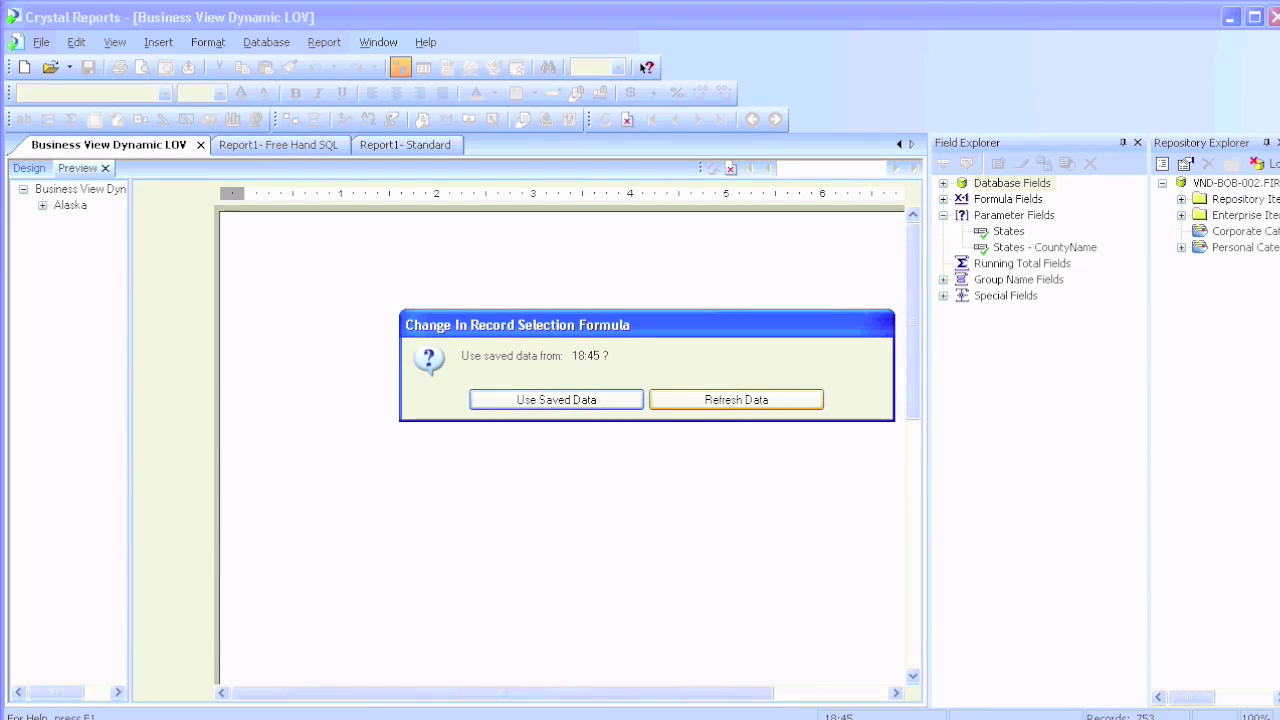
pyautogui.press('Return')
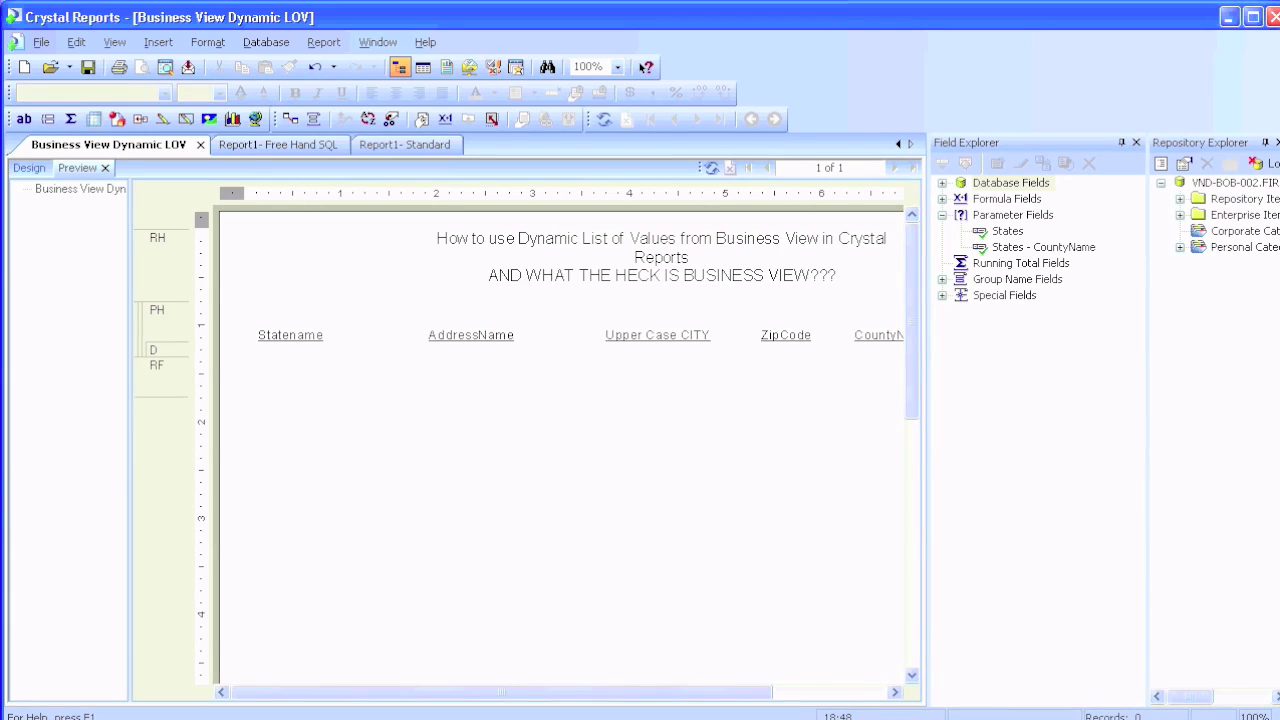
pyautogui.press('F5')
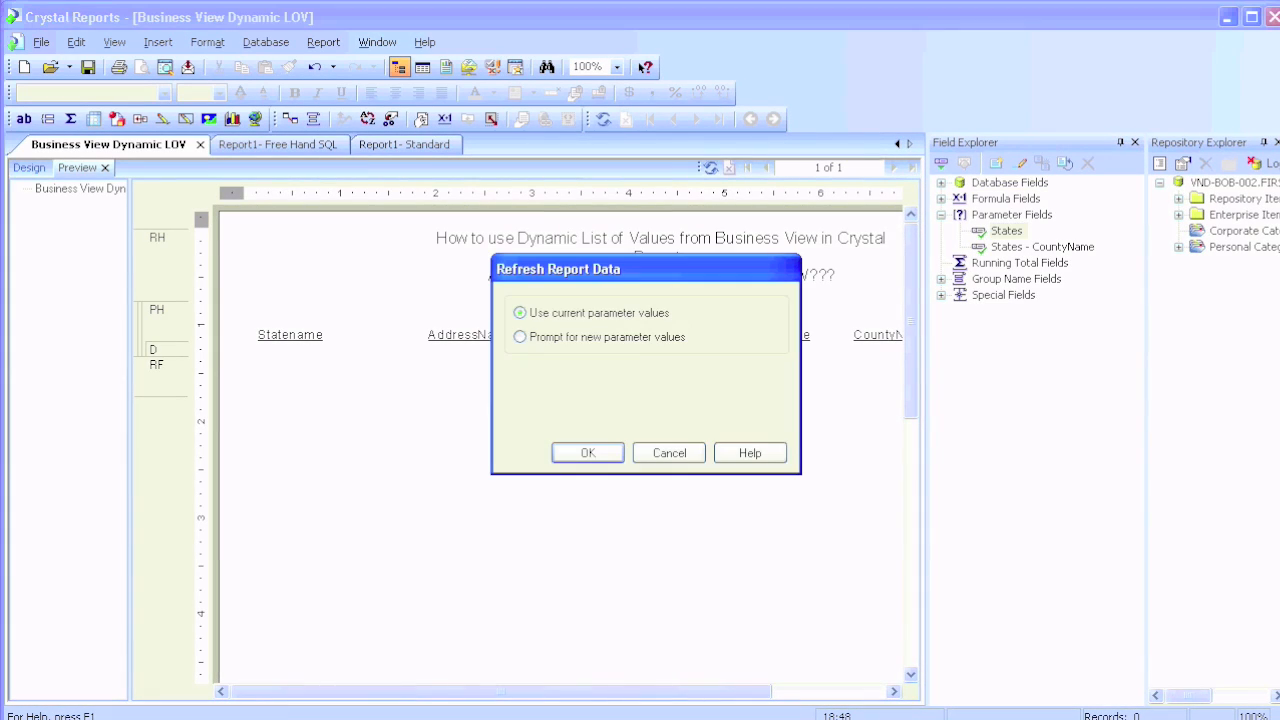
pyautogui.press('Down')
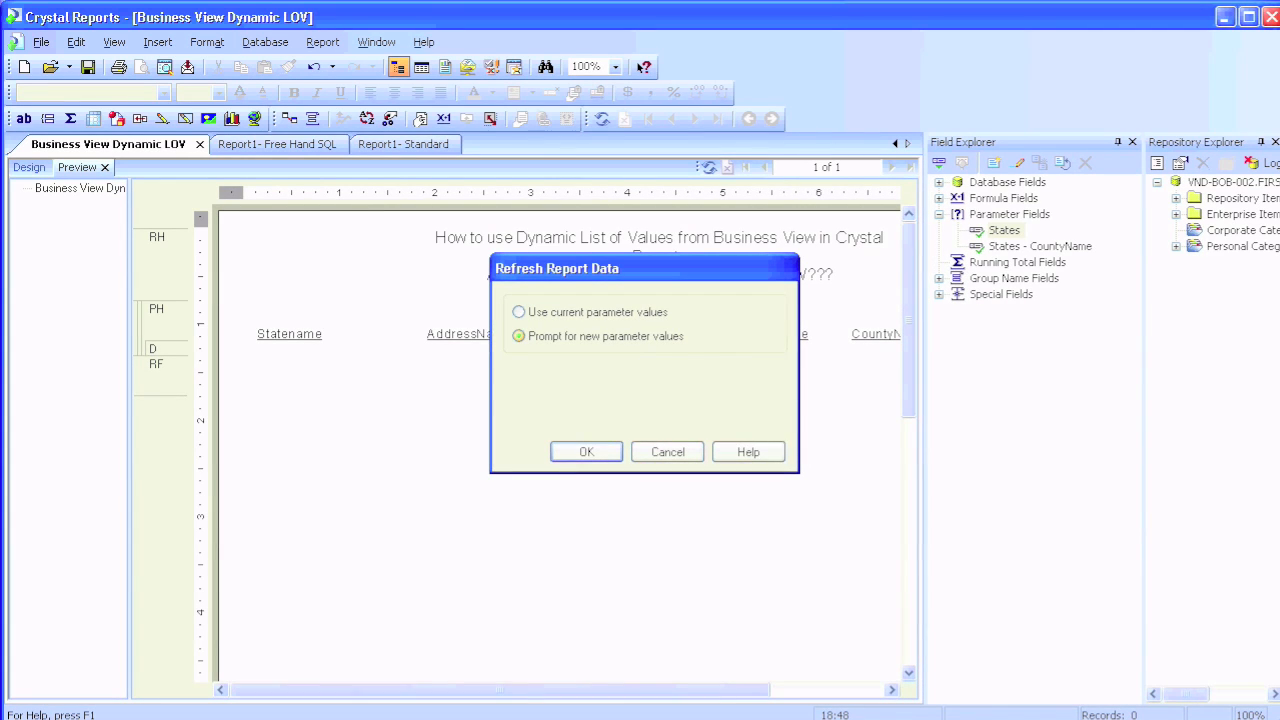
pyautogui.press('Return')
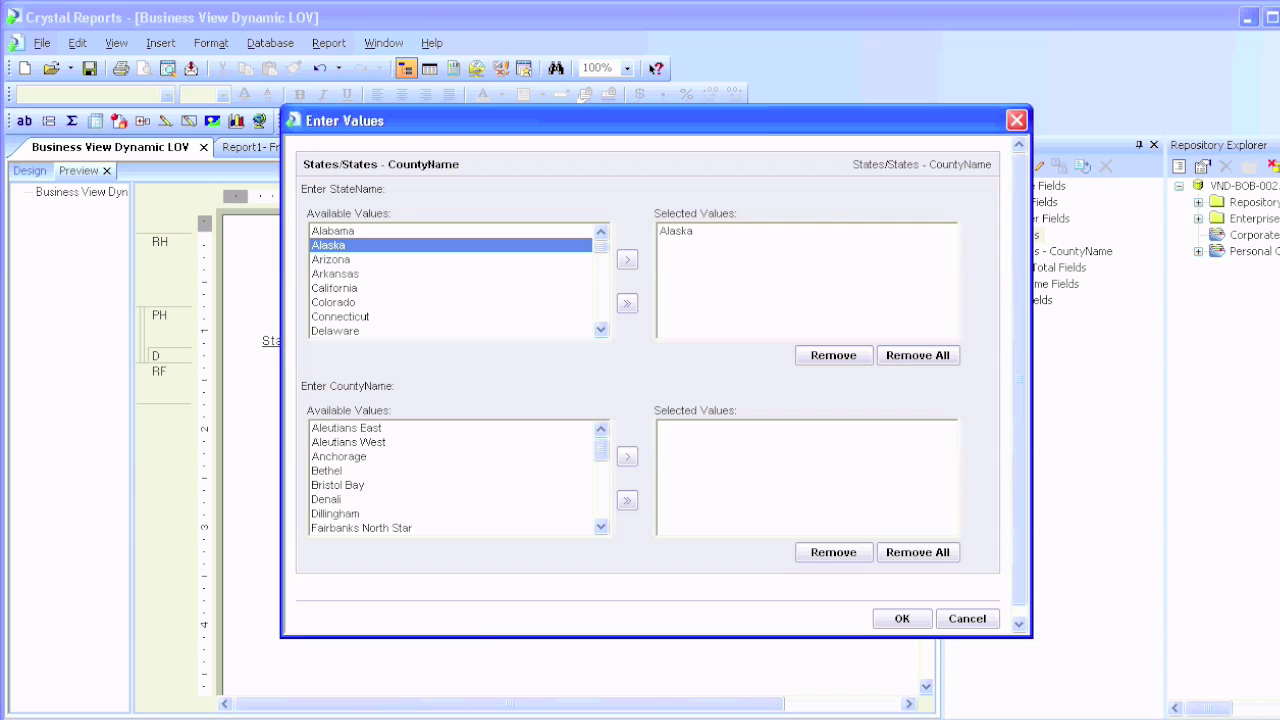
pyautogui.click(451, 273)
pyautogui.scroll(-2, 451, 280)
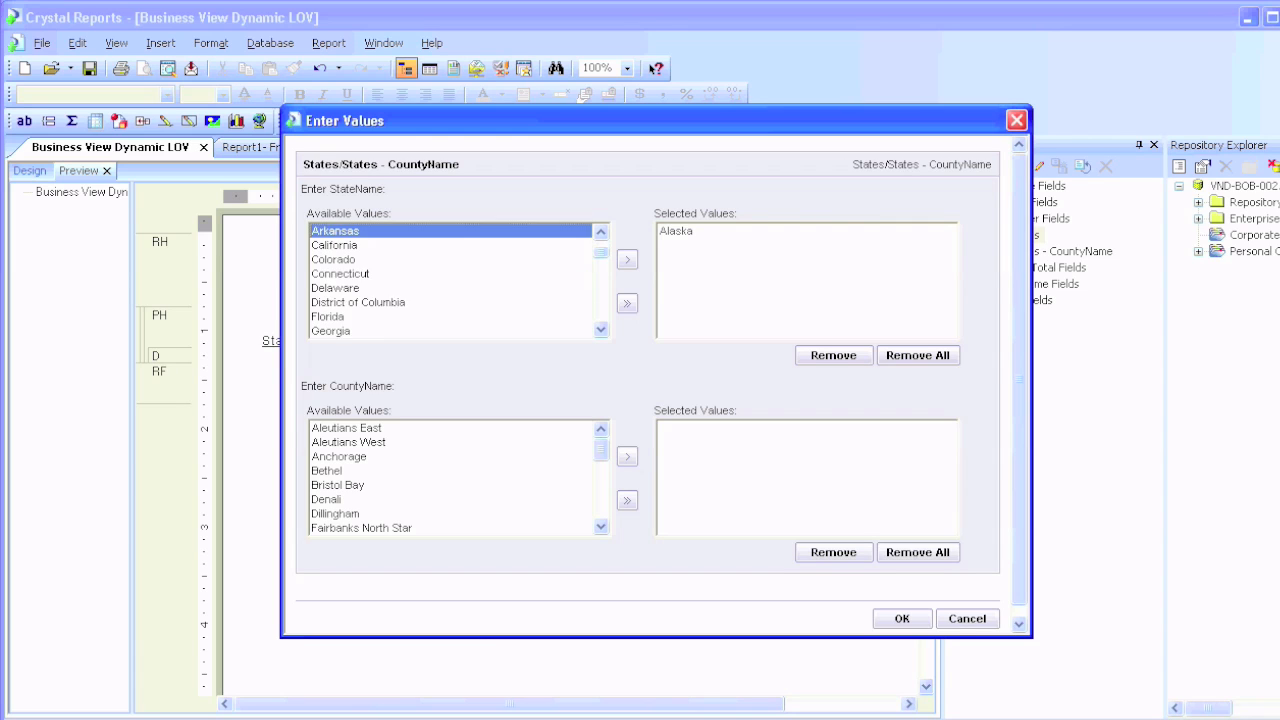
pyautogui.scroll(2, 451, 280)
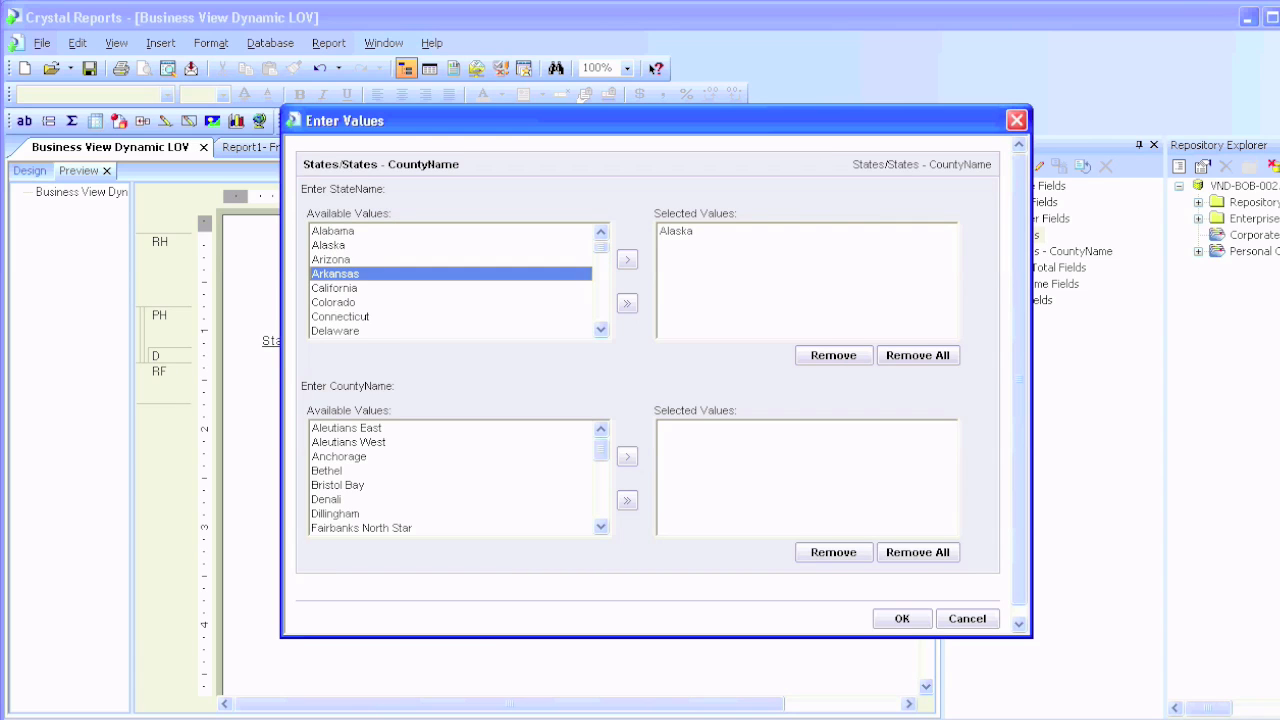
pyautogui.scroll(-1, 662, 385)
pyautogui.click(451, 459)
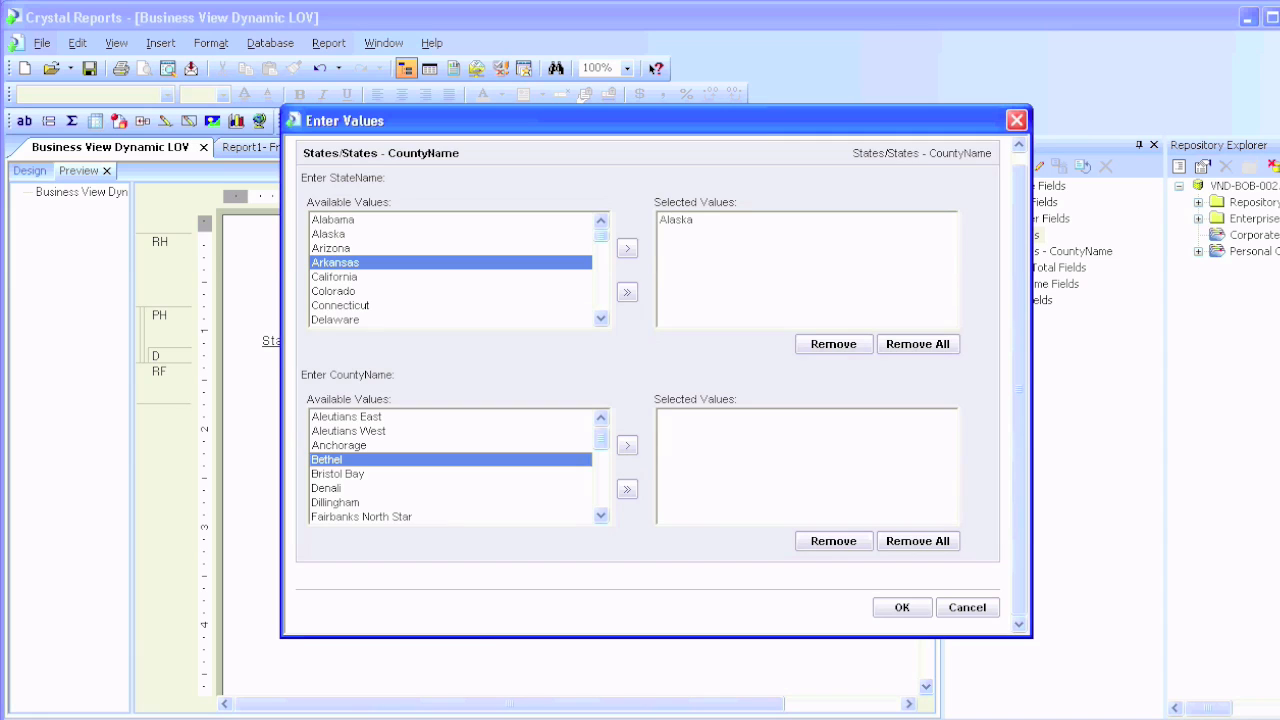
pyautogui.click(451, 305)
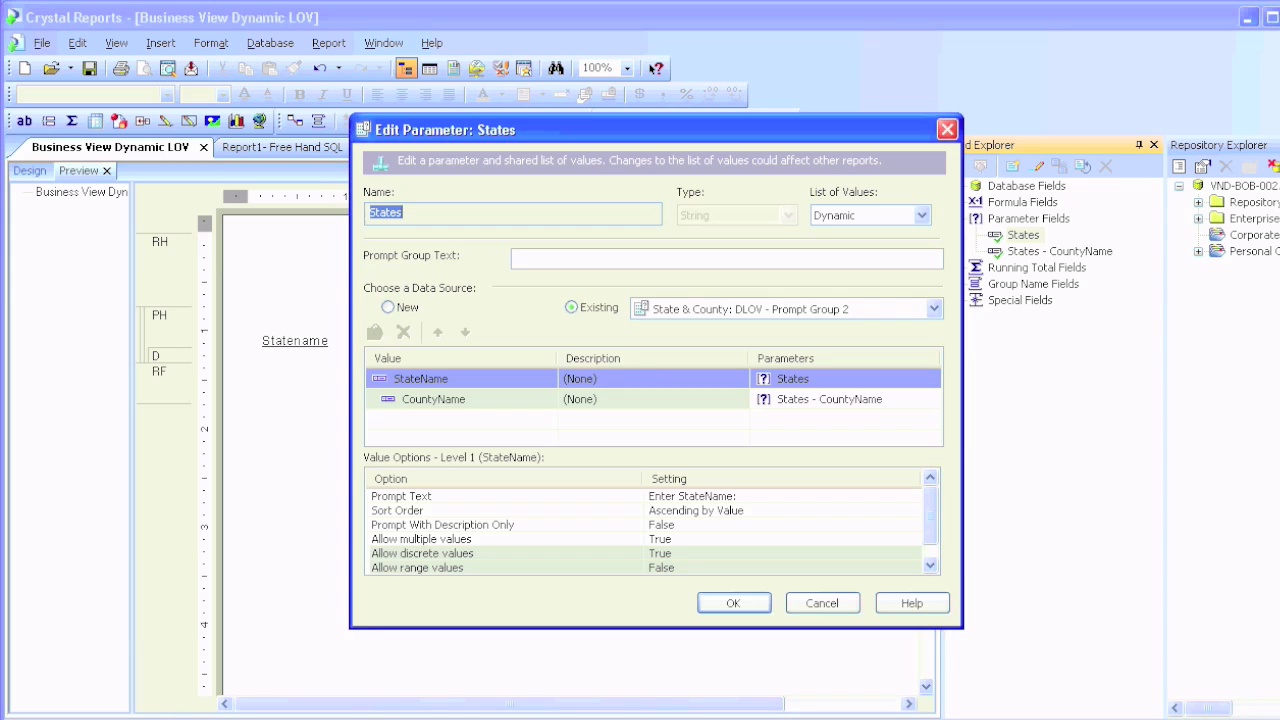
# Set the States parameter to disallow multiple values at the StateName level and save the change
pyautogui.click(720, 539)
pyautogui.click(720, 567)
pyautogui.click(734, 603)
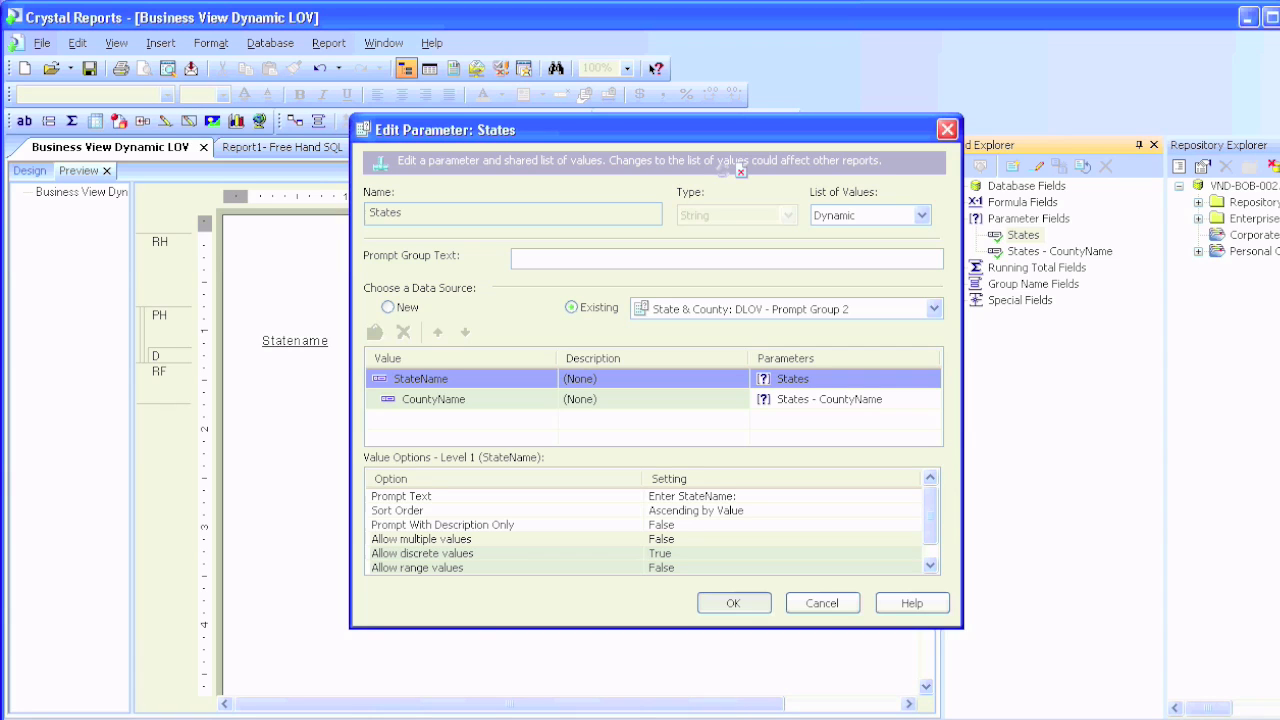
# Choose Alabama and then Alaska as the state in the parameter prompt to compare their available counties
pyautogui.hotkey('alt', 'Down')
pyautogui.press('Down')
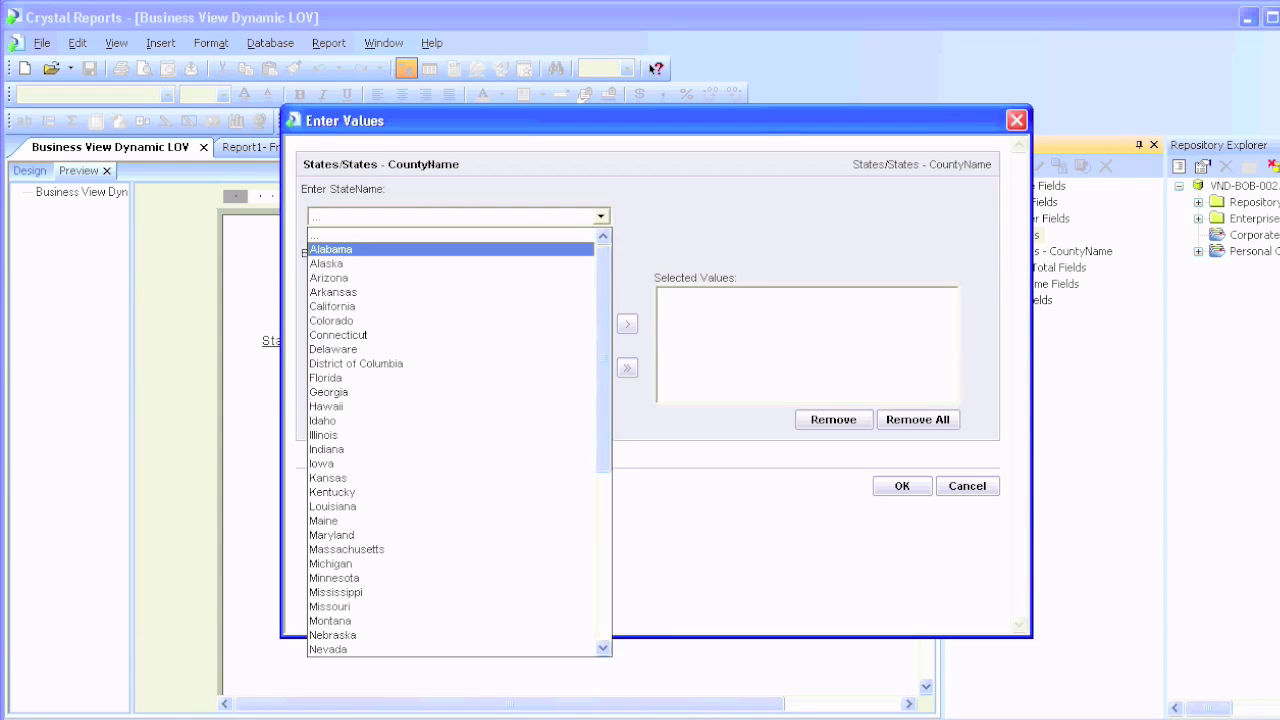
pyautogui.press('Return')
pyautogui.scroll(-17, 655, 67)
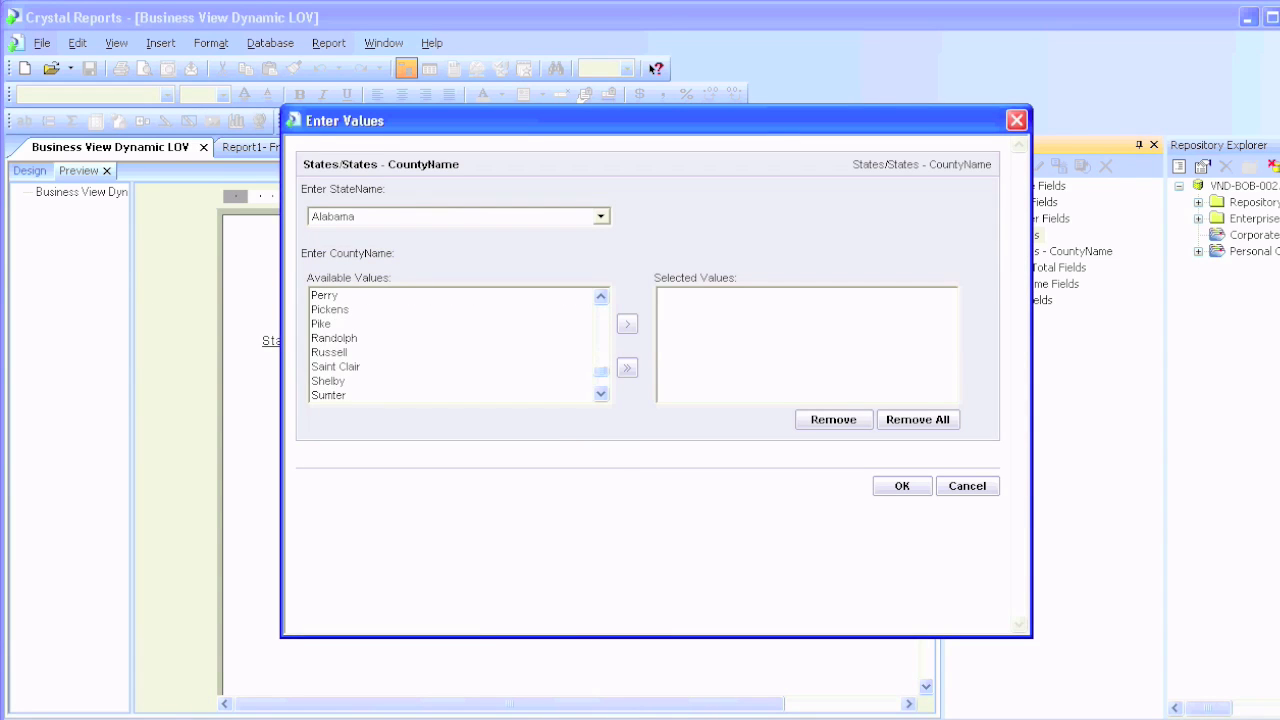
pyautogui.hotkey('alt', 'Down')
pyautogui.press('Down')
pyautogui.press('Return')
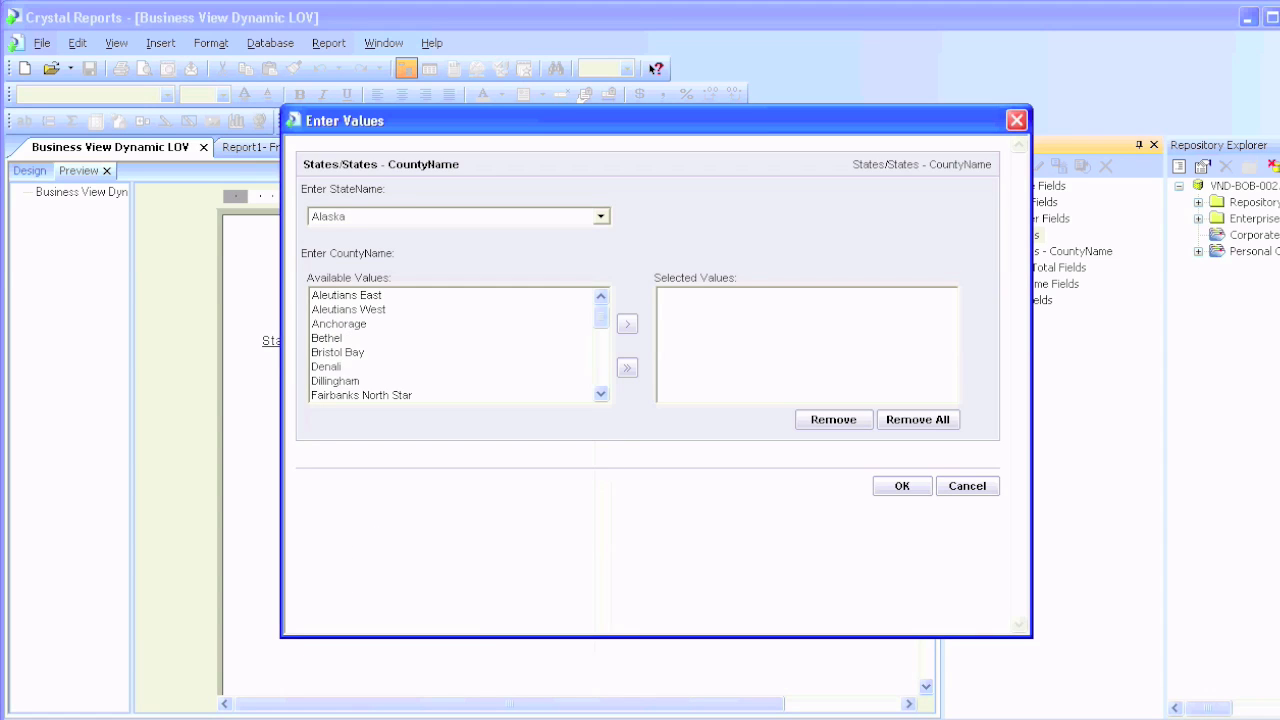
# Switch the prompt to another state and back to Alabama, examining how the county list follows the state
pyautogui.hotkey('alt', 'Down')
pyautogui.press('Down')
pyautogui.press('Down')
pyautogui.press('Down')
pyautogui.press('Down')
pyautogui.press('Return')
pyautogui.click(450, 309)
pyautogui.keyDown('shift'); pyautogui.click(322, 366); pyautogui.keyUp('shift')
pyautogui.click(600, 216)
pyautogui.click(450, 233)
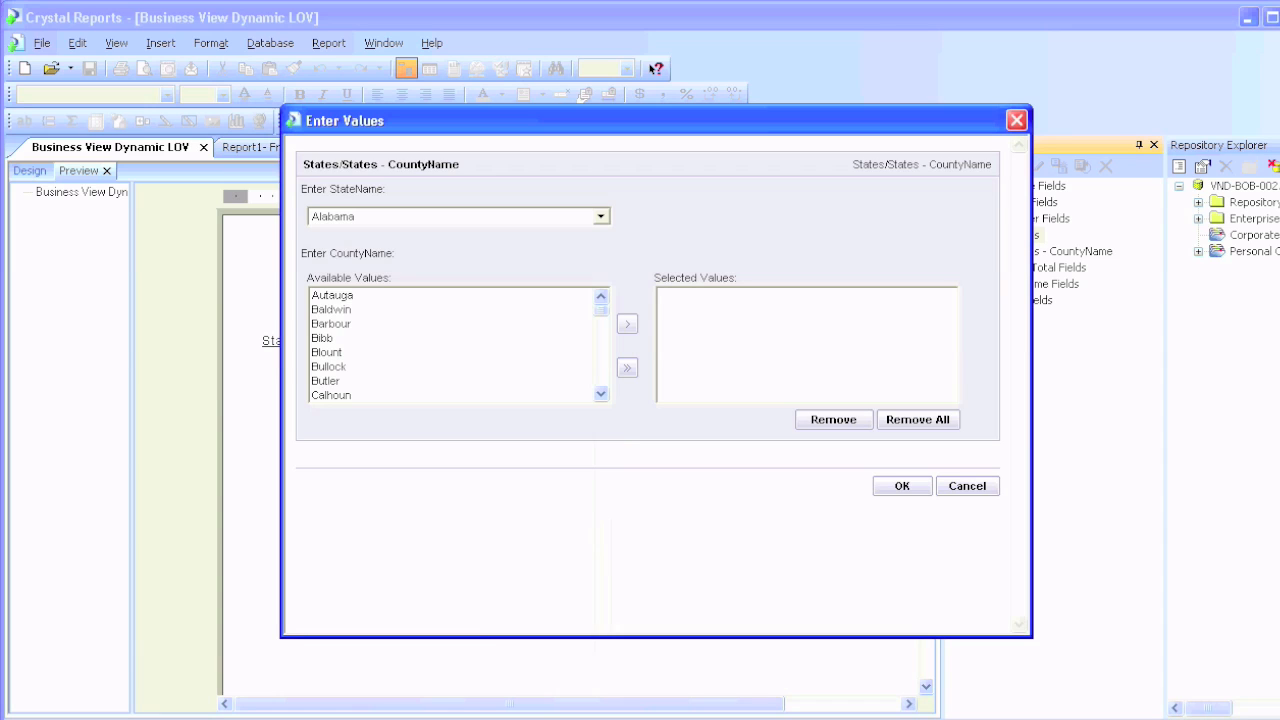
# Choose Alaska with all of its counties as parameter values and refresh the report data
pyautogui.hotkey('alt', 'Down')
pyautogui.press('Down')
pyautogui.press('Return')
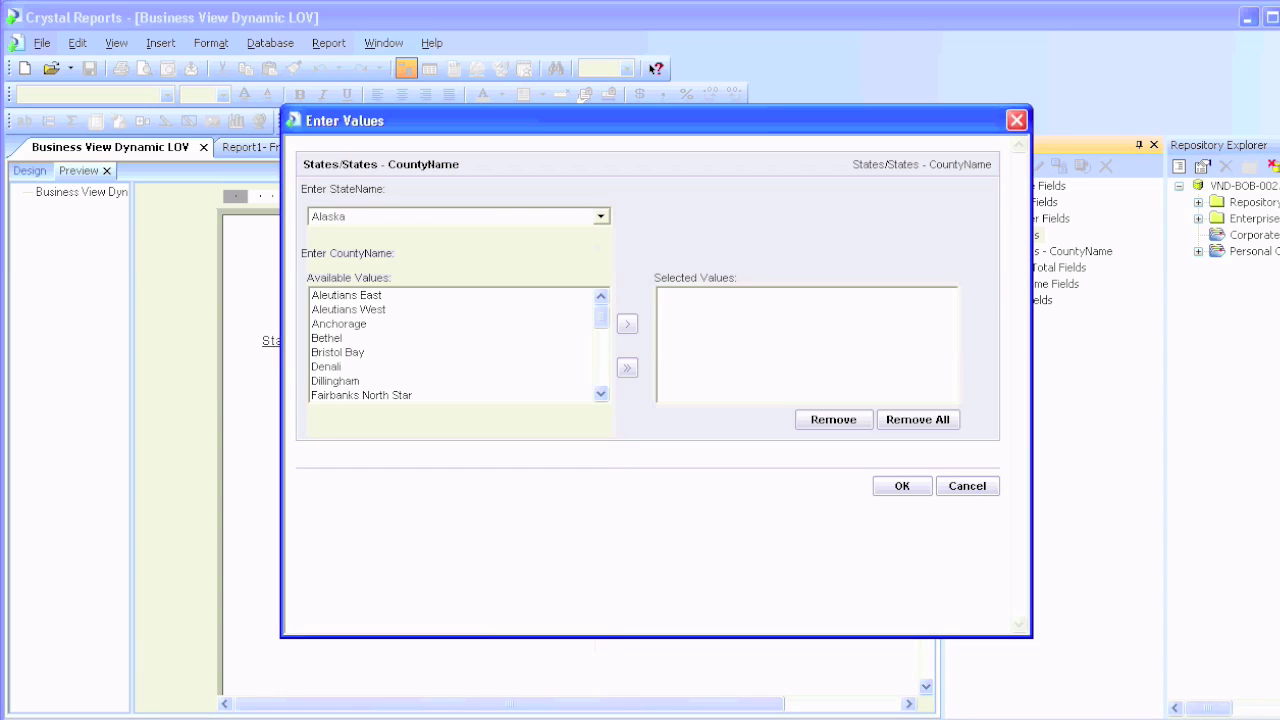
pyautogui.click(627, 368)
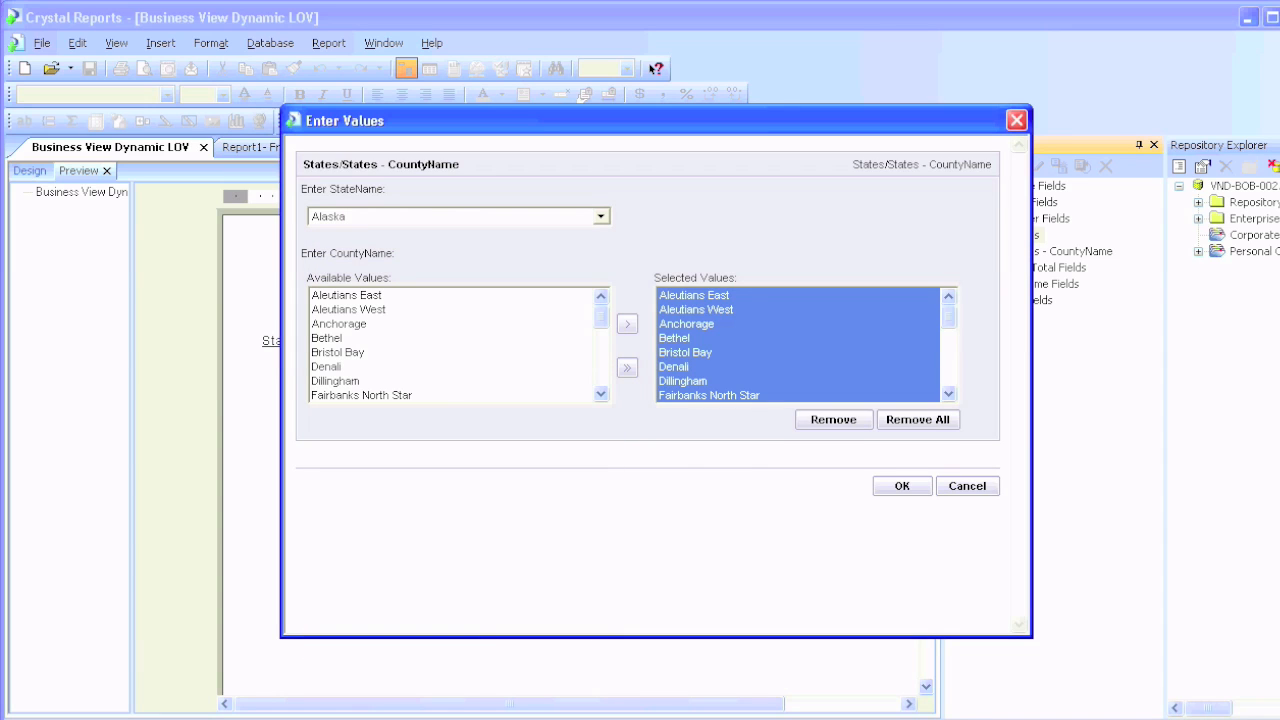
pyautogui.press('Return')
pyautogui.press('Tab')
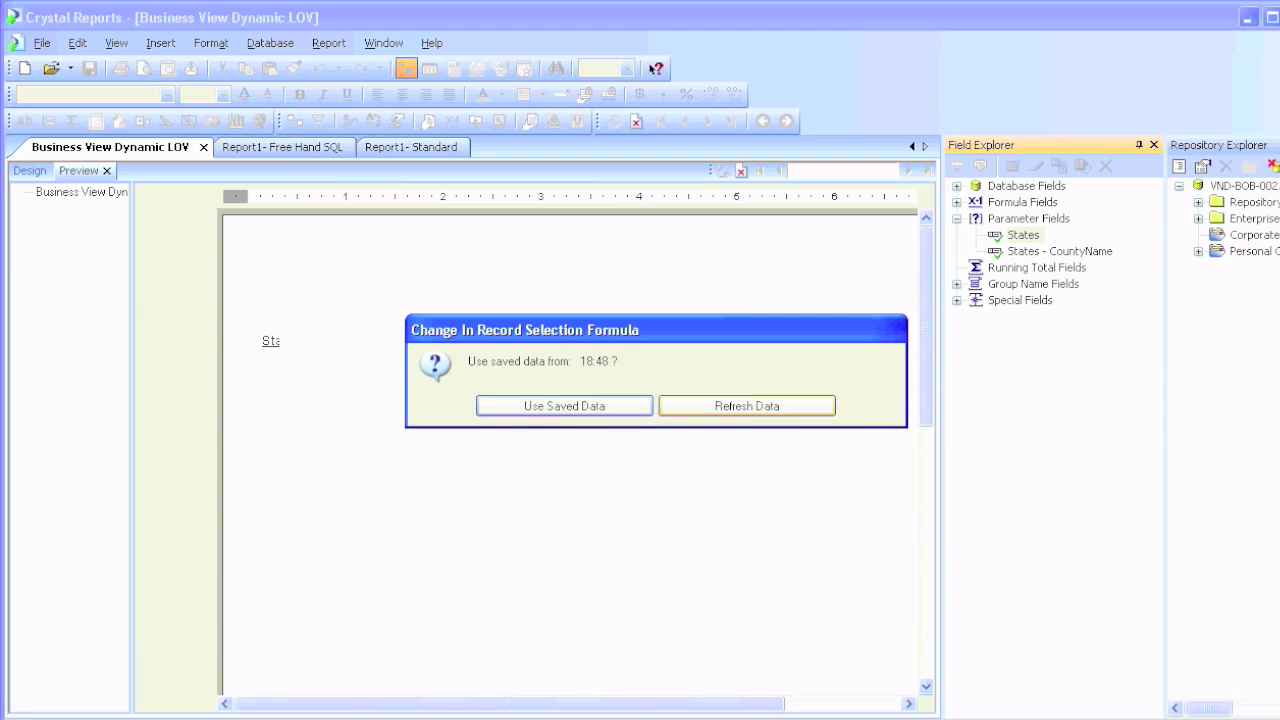
pyautogui.press('Return')
# View the Report1- Standard report for comparison and return to the Business View Dynamic LOV report
pyautogui.hotkey('ctrl', 'Tab')
pyautogui.hotkey('ctrl', 'Tab')
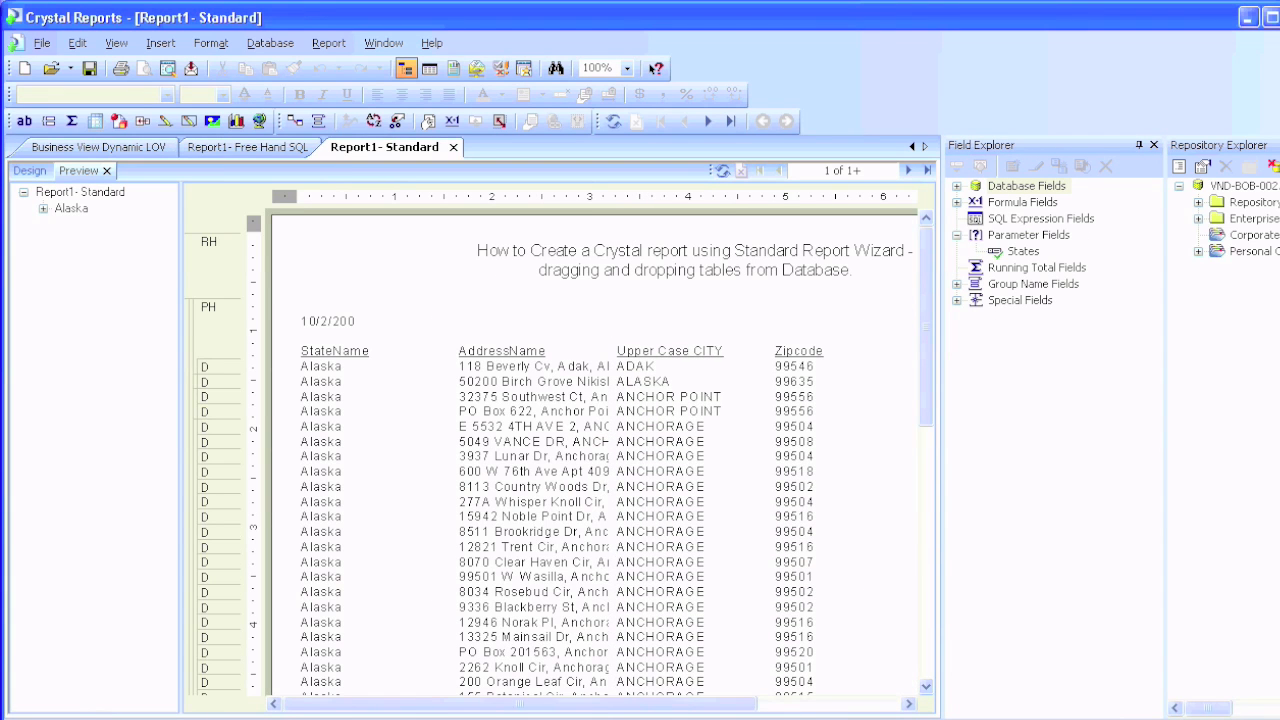
pyautogui.hotkey('ctrl', 'Tab')
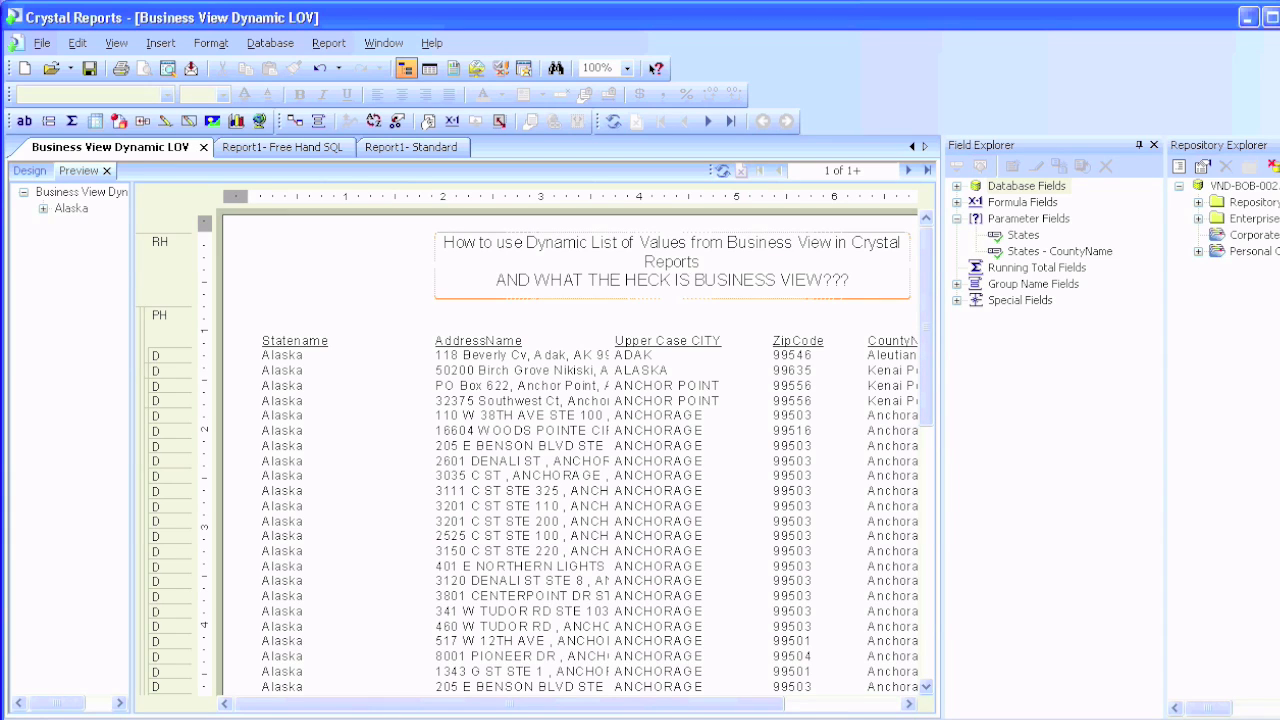
# Refresh the report with new parameter prompts and try Alabama and Alaska as the state
pyautogui.press('F5')
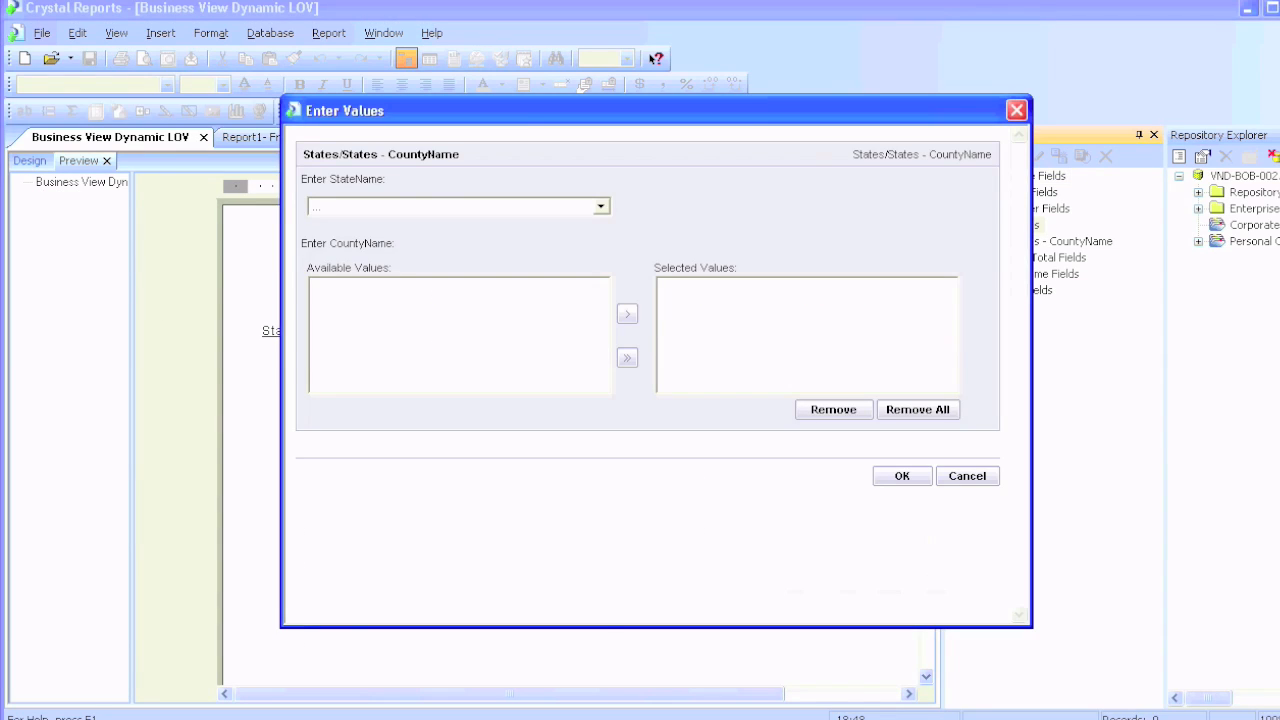
pyautogui.hotkey('alt', 'Down')
pyautogui.press('Return')
pyautogui.scroll(-17, 455, 335)
pyautogui.hotkey('alt', 'Down')
pyautogui.press('Down')
pyautogui.press('Return')
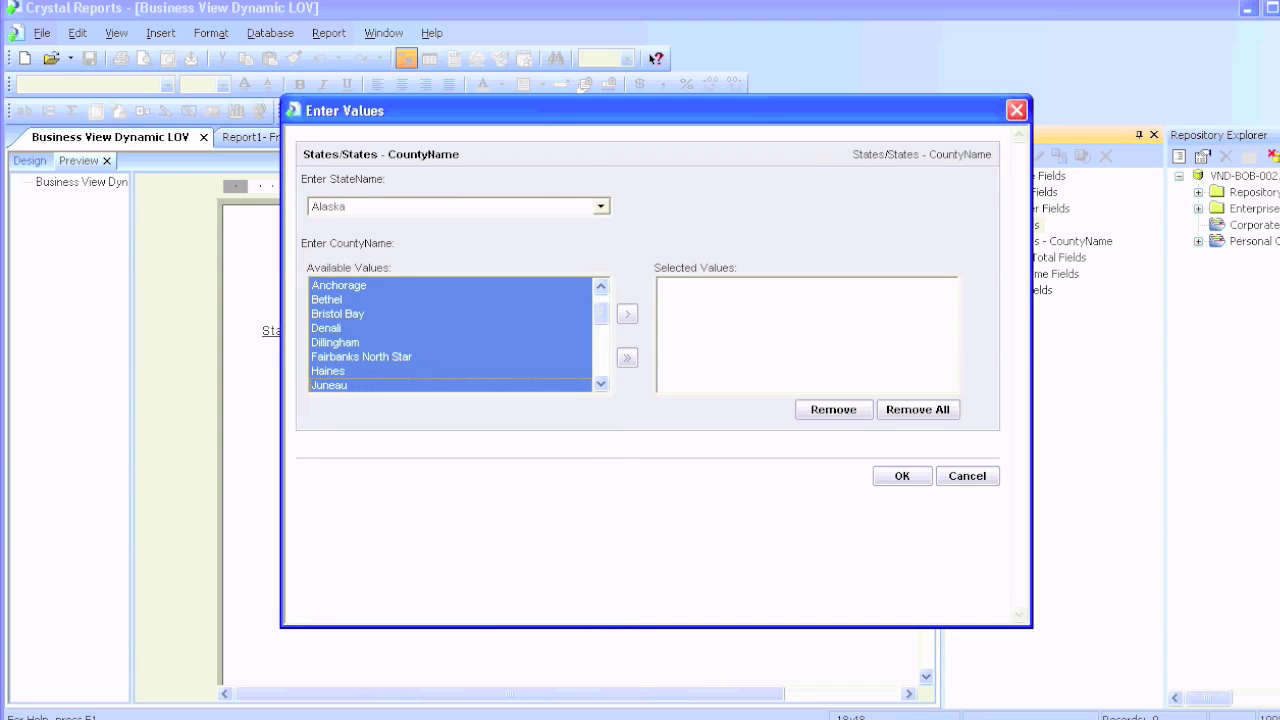
# Change the state prompt to one further down the list and back to Alabama, checking the counties offered
pyautogui.hotkey('alt', 'Down')
pyautogui.press('Down')
pyautogui.press('Down')
pyautogui.press('Down')
pyautogui.press('Down')
pyautogui.press('Return')
pyautogui.hotkey('alt', 'Down')
pyautogui.press('Up')
pyautogui.press('Up')
pyautogui.press('Up')
pyautogui.press('Up')
pyautogui.press('Up')
pyautogui.press('Return')
# Set the state prompt to Alaska, add all its counties to the selected values, and run the report on refreshed data
pyautogui.hotkey('alt', 'Down')
pyautogui.press('Down')
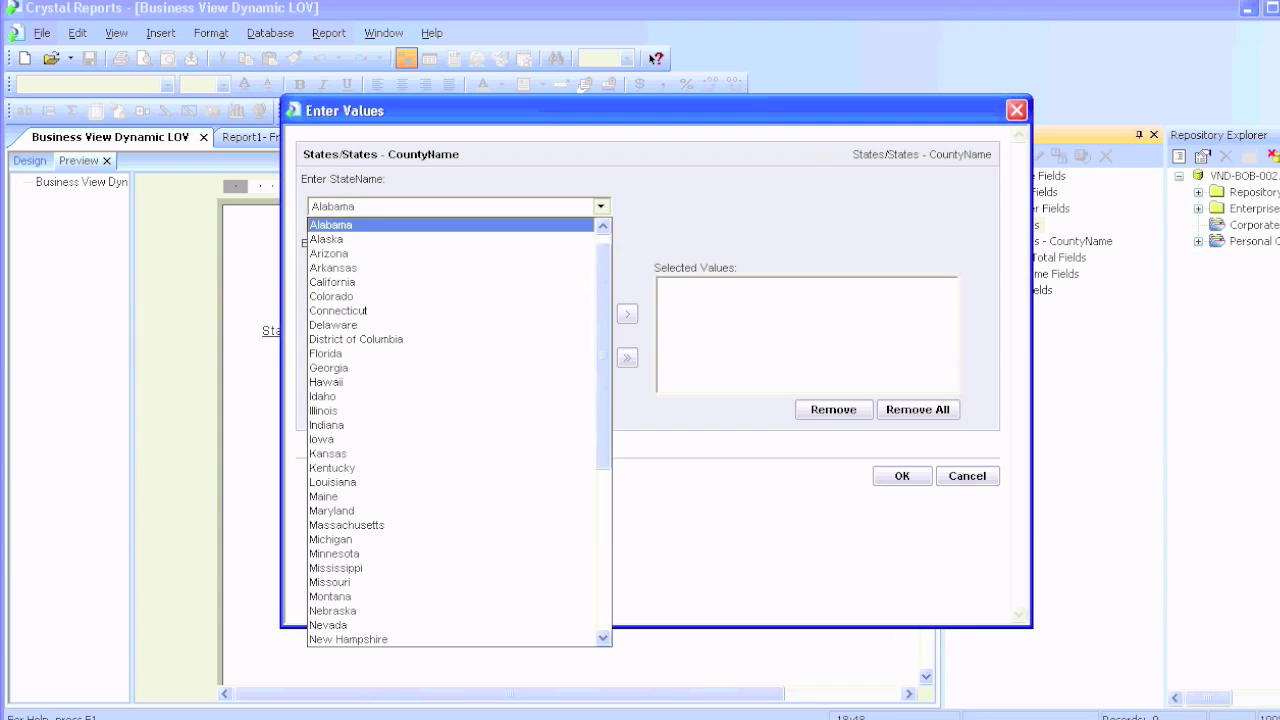
pyautogui.press('Return')
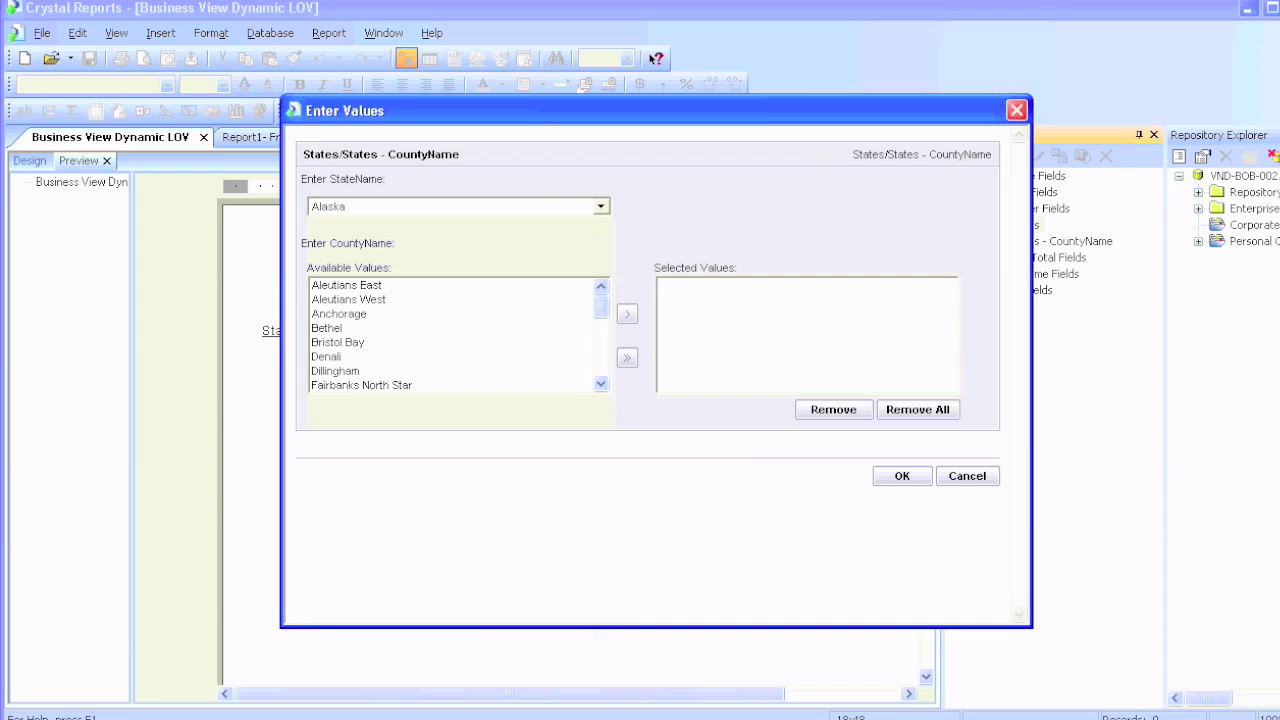
pyautogui.press('Tab')
pyautogui.press('Tab')
pyautogui.press('Tab')
pyautogui.press('space')
pyautogui.press('Return')
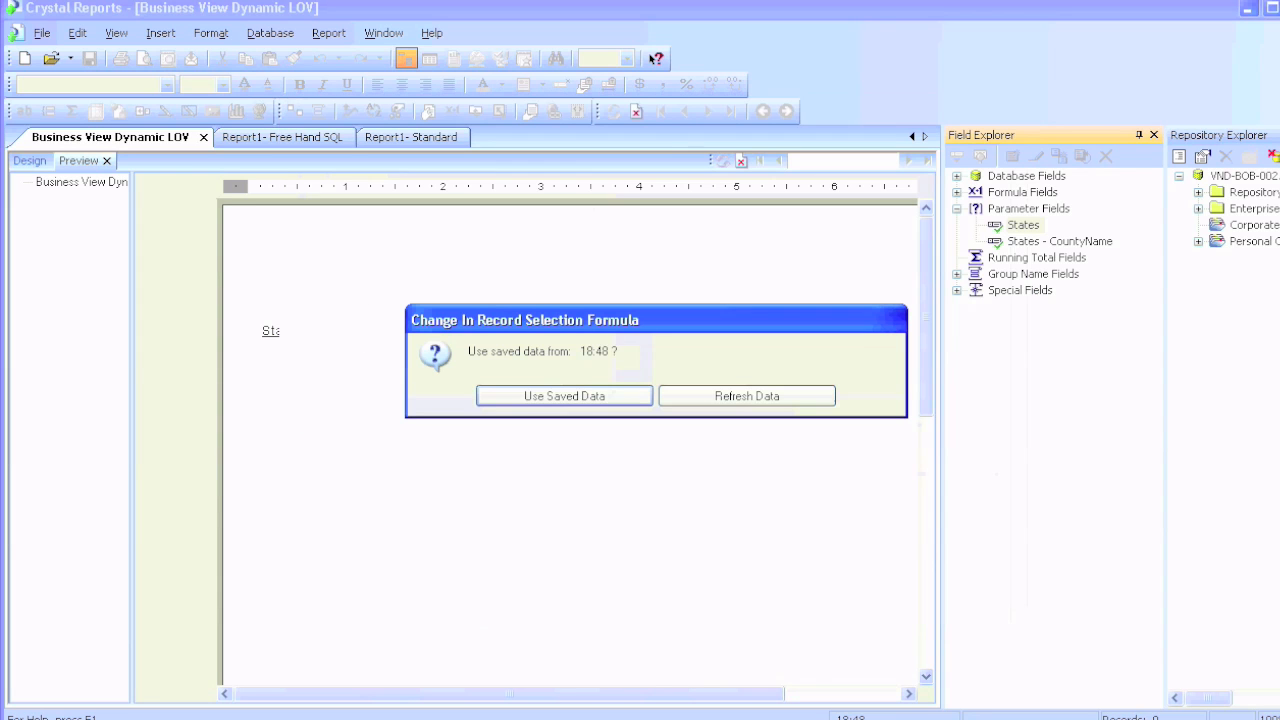
pyautogui.press('Tab')
pyautogui.press('Return')
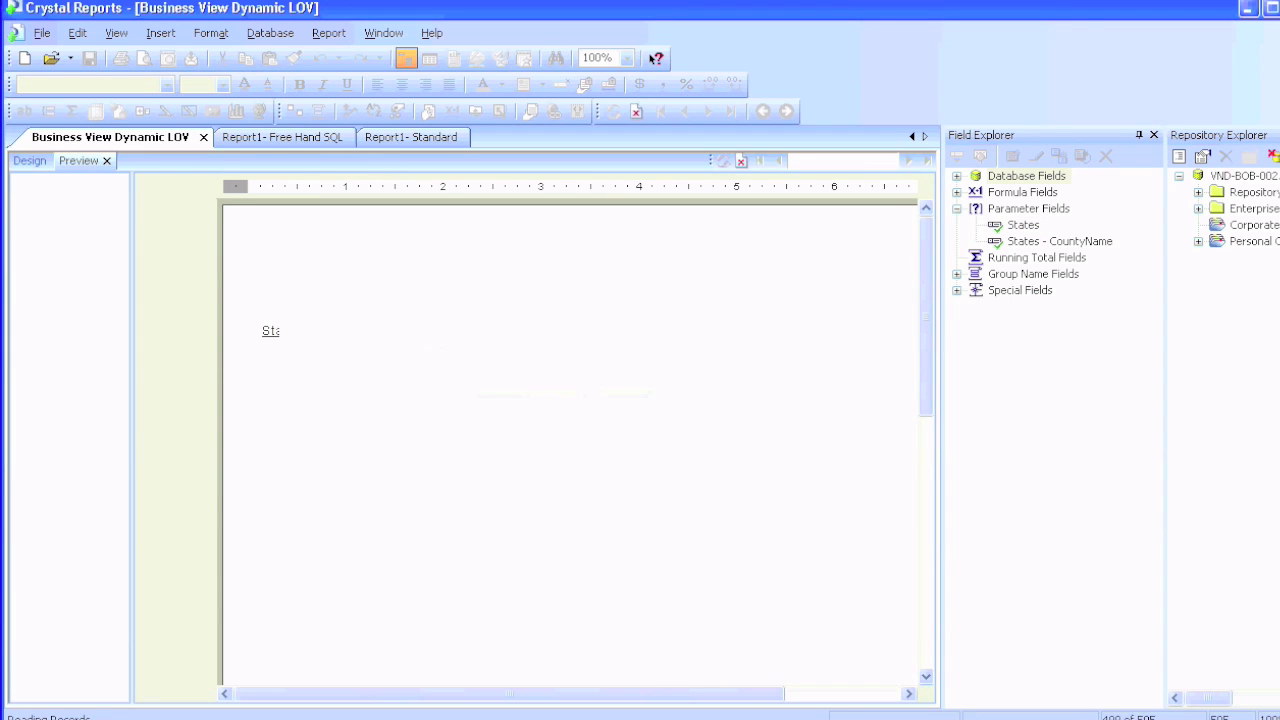
# Cycle through the open reports back to Business View Dynamic LOV and select its title text in the preview
pyautogui.hotkey('ctrl', 'Tab')
pyautogui.hotkey('ctrl', 'Tab')
pyautogui.hotkey('ctrl', 'Tab')
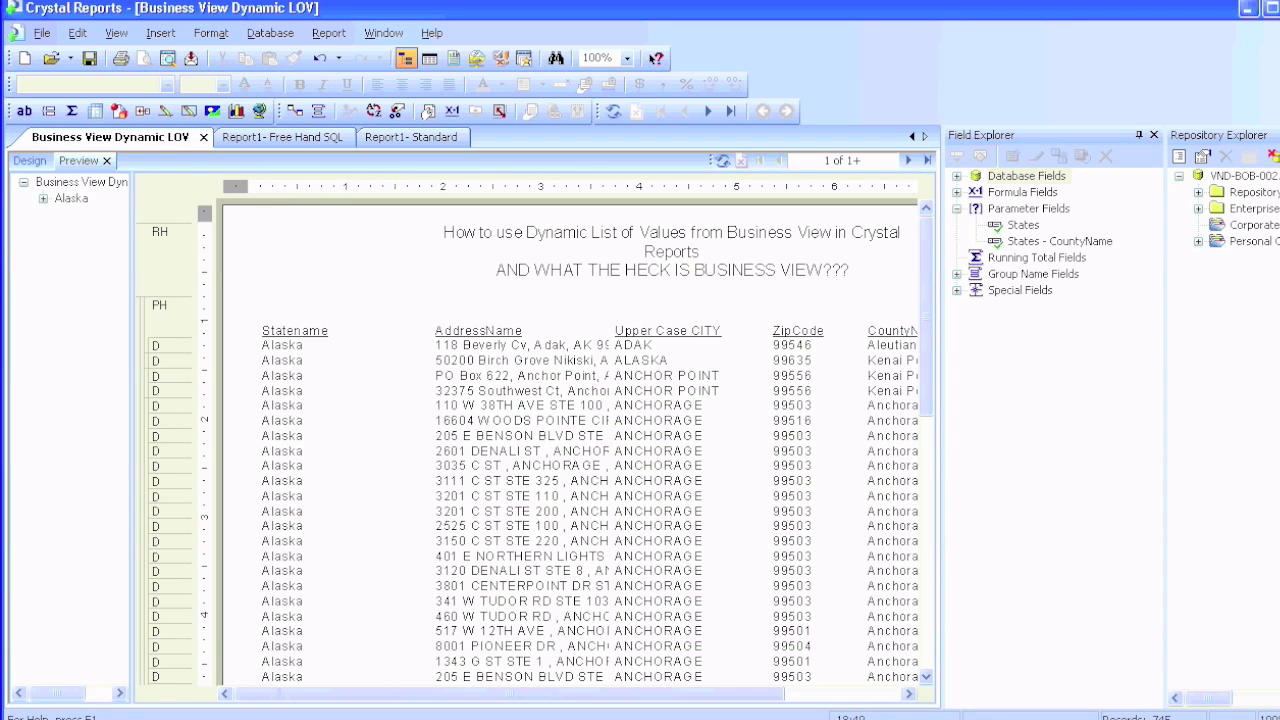
pyautogui.click(672, 255)
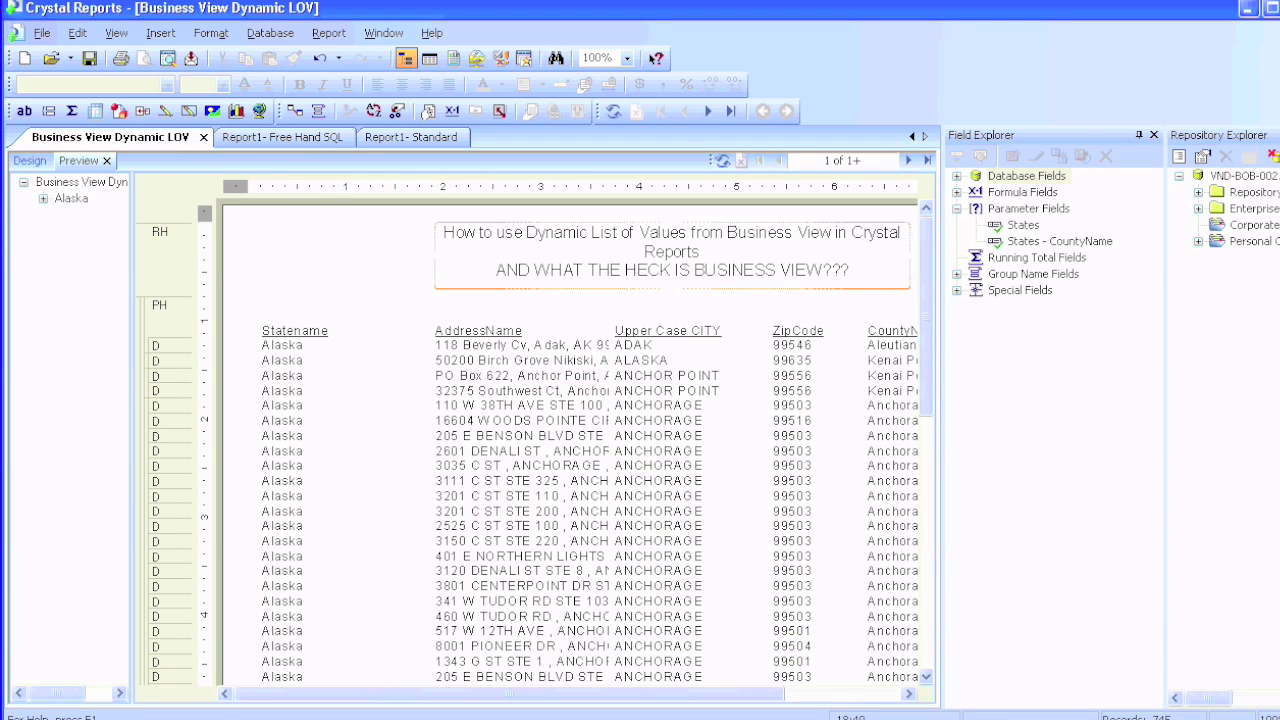